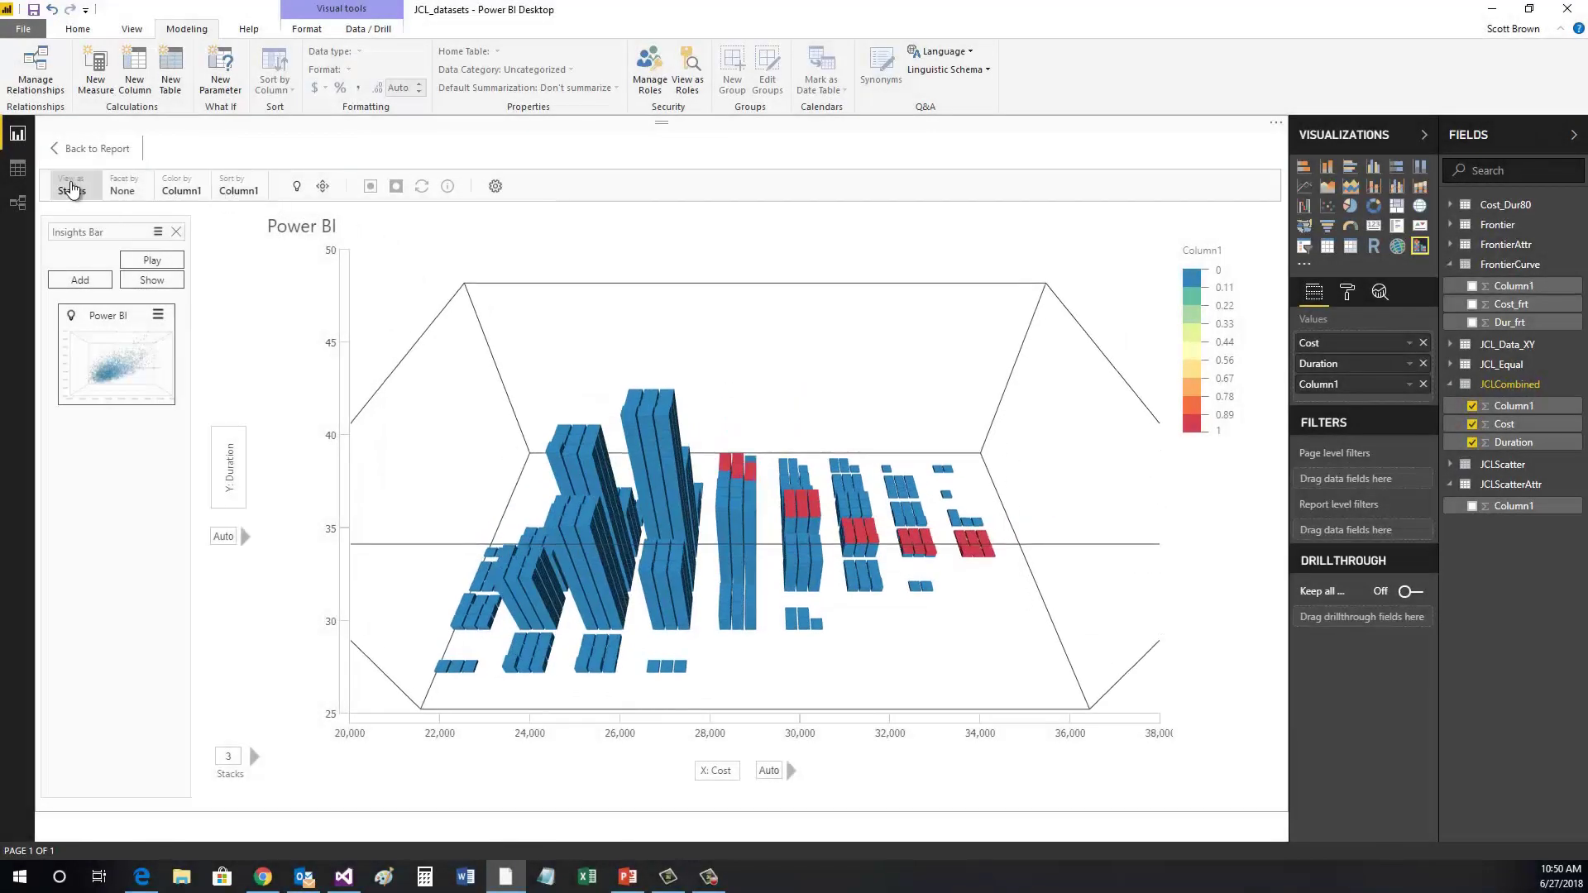
Switch the SandDance chart to a Scatter view and save it as an insight snapshot
{"action": "left_click", "coordinate": [72, 186]}
{"action": "left_click", "coordinate": [259, 273]}
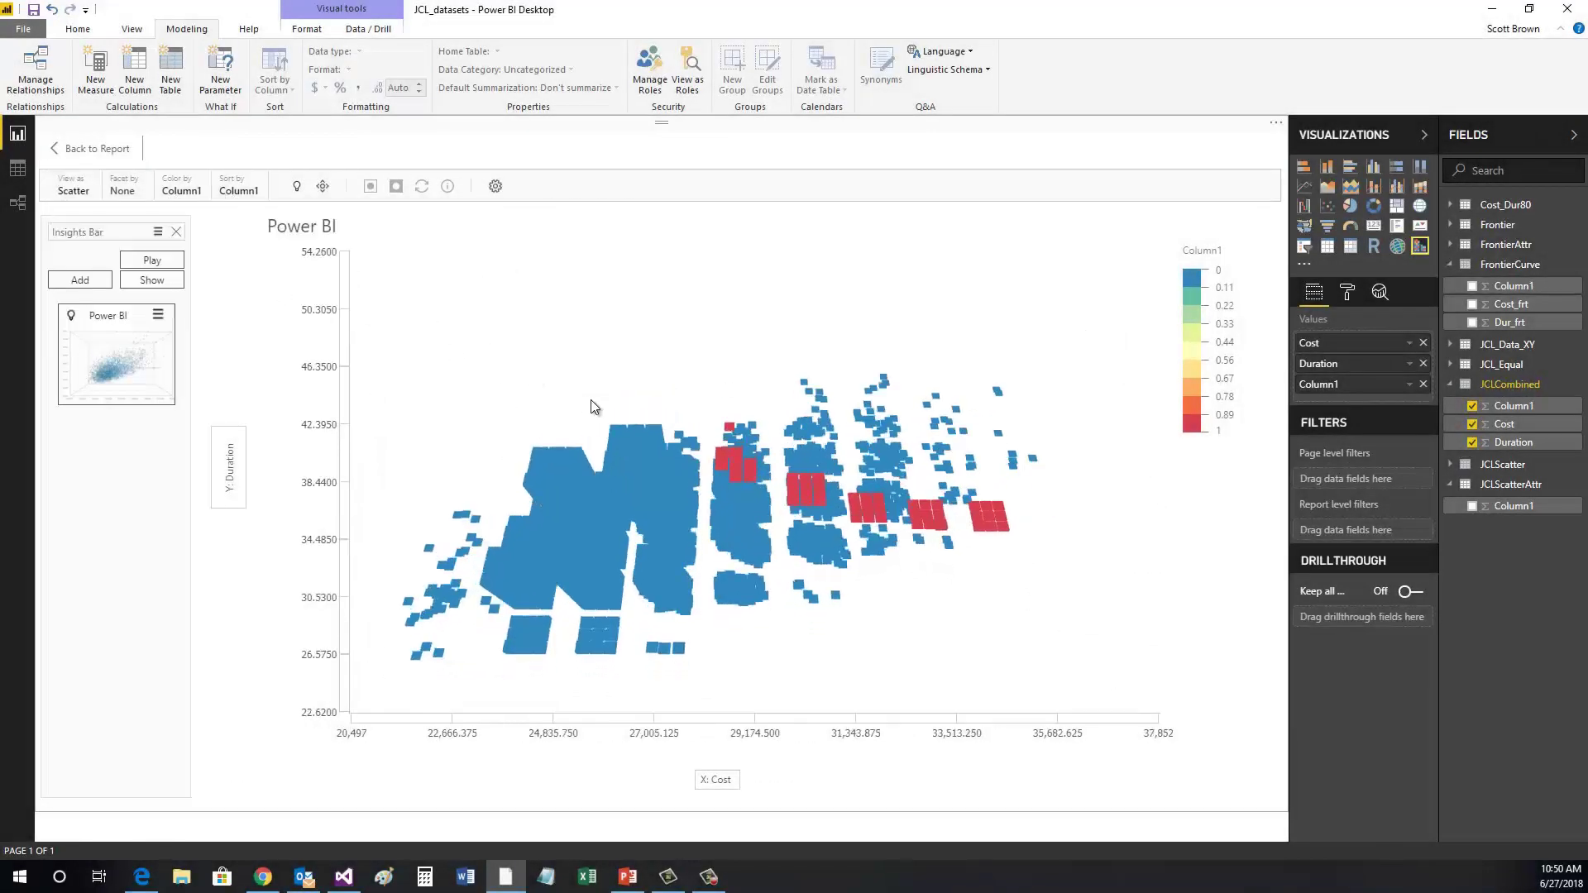
{"action": "left_click", "coordinate": [79, 281]}
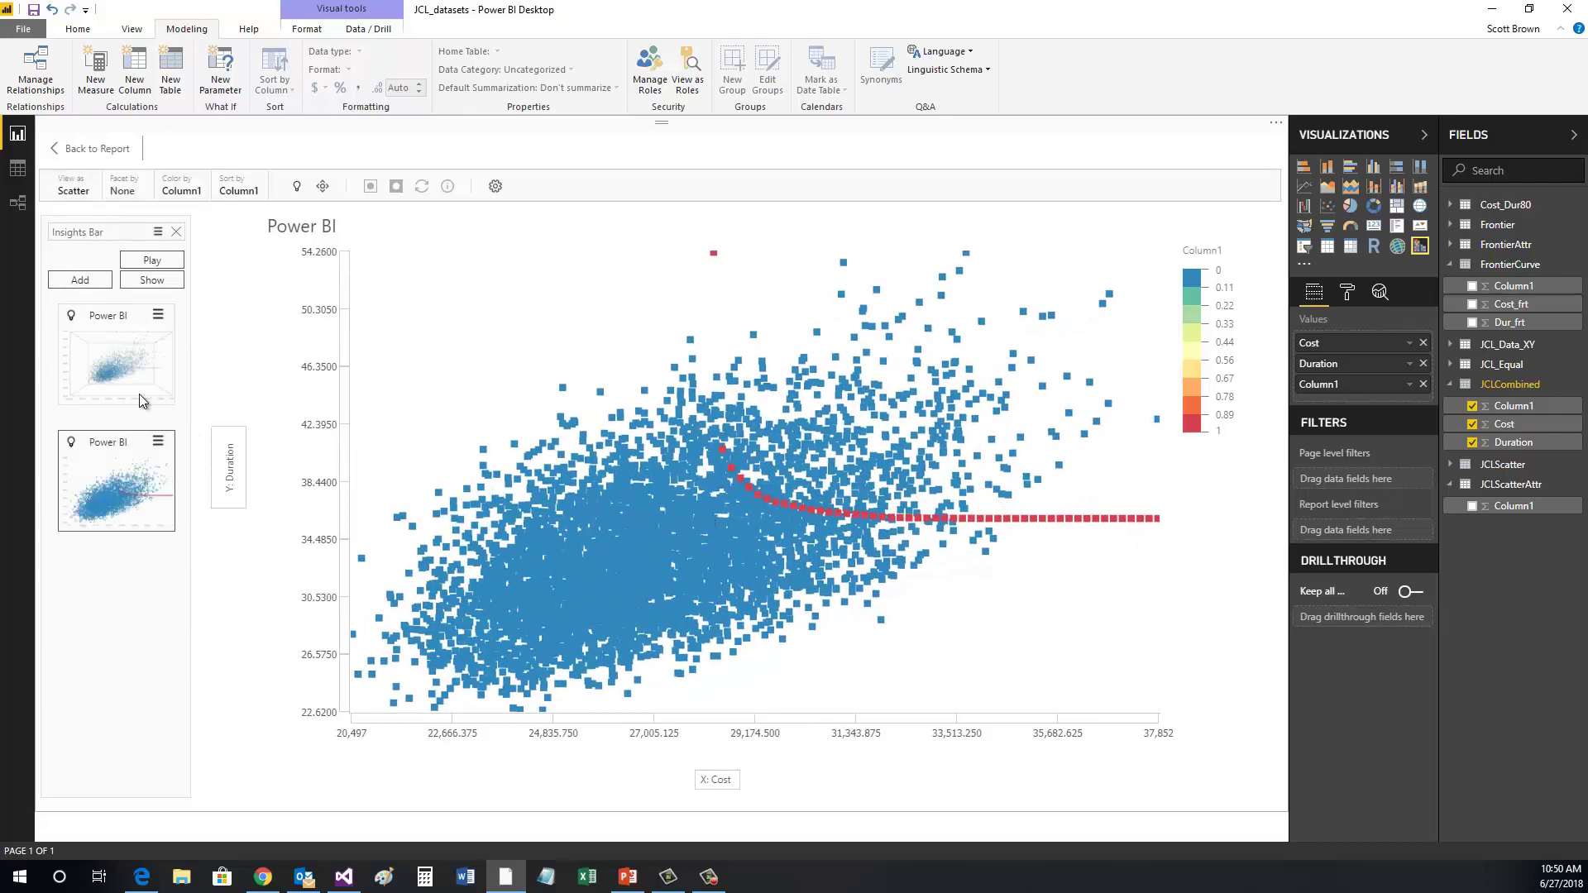
Restore the first saved insight and rotate its 3-D scatter to a tilted angle
{"action": "left_click", "coordinate": [116, 359]}
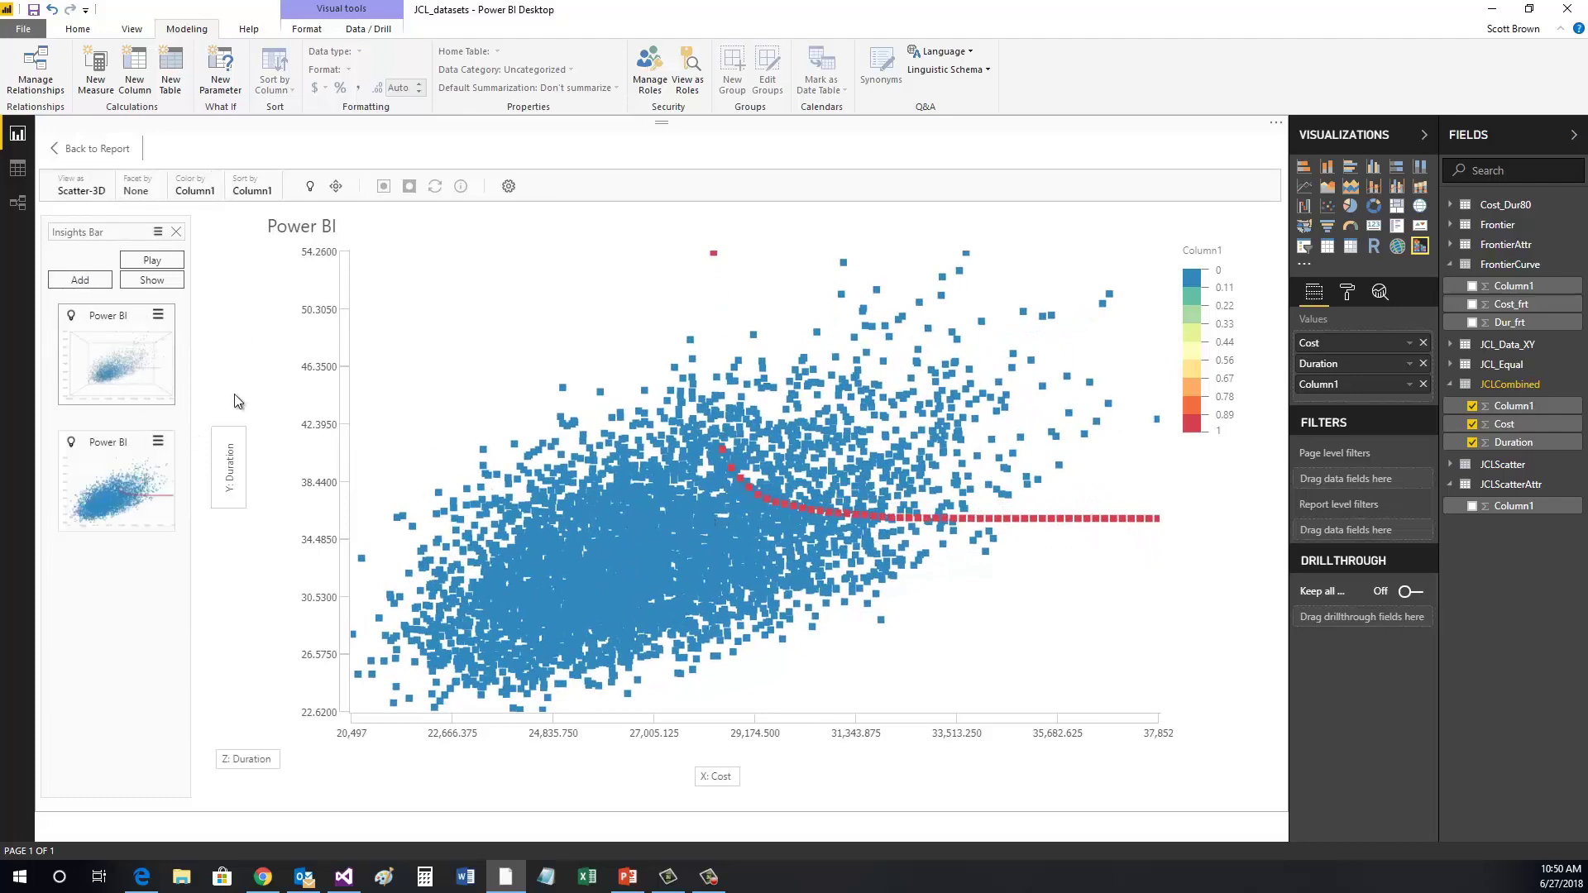
{"action": "left_click", "coordinate": [336, 187]}
{"action": "left_click_drag", "start_coordinate": [885, 367], "coordinate": [801, 538]}
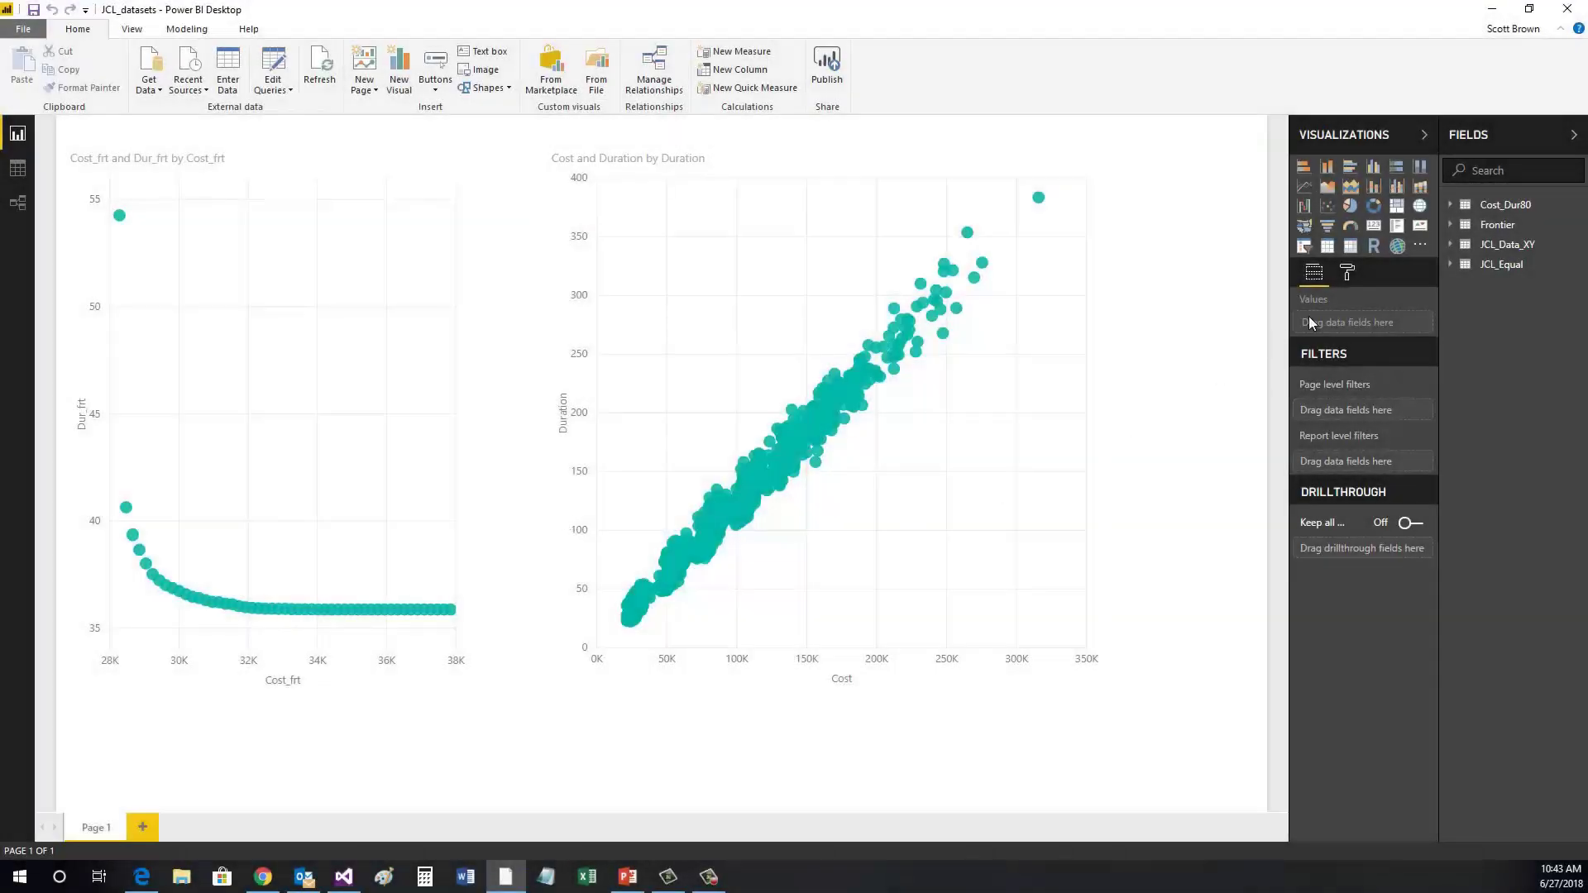
Import the SandDance custom visual by searching the marketplace for 'SandDance' and adding it
{"action": "left_click", "coordinate": [1422, 247]}
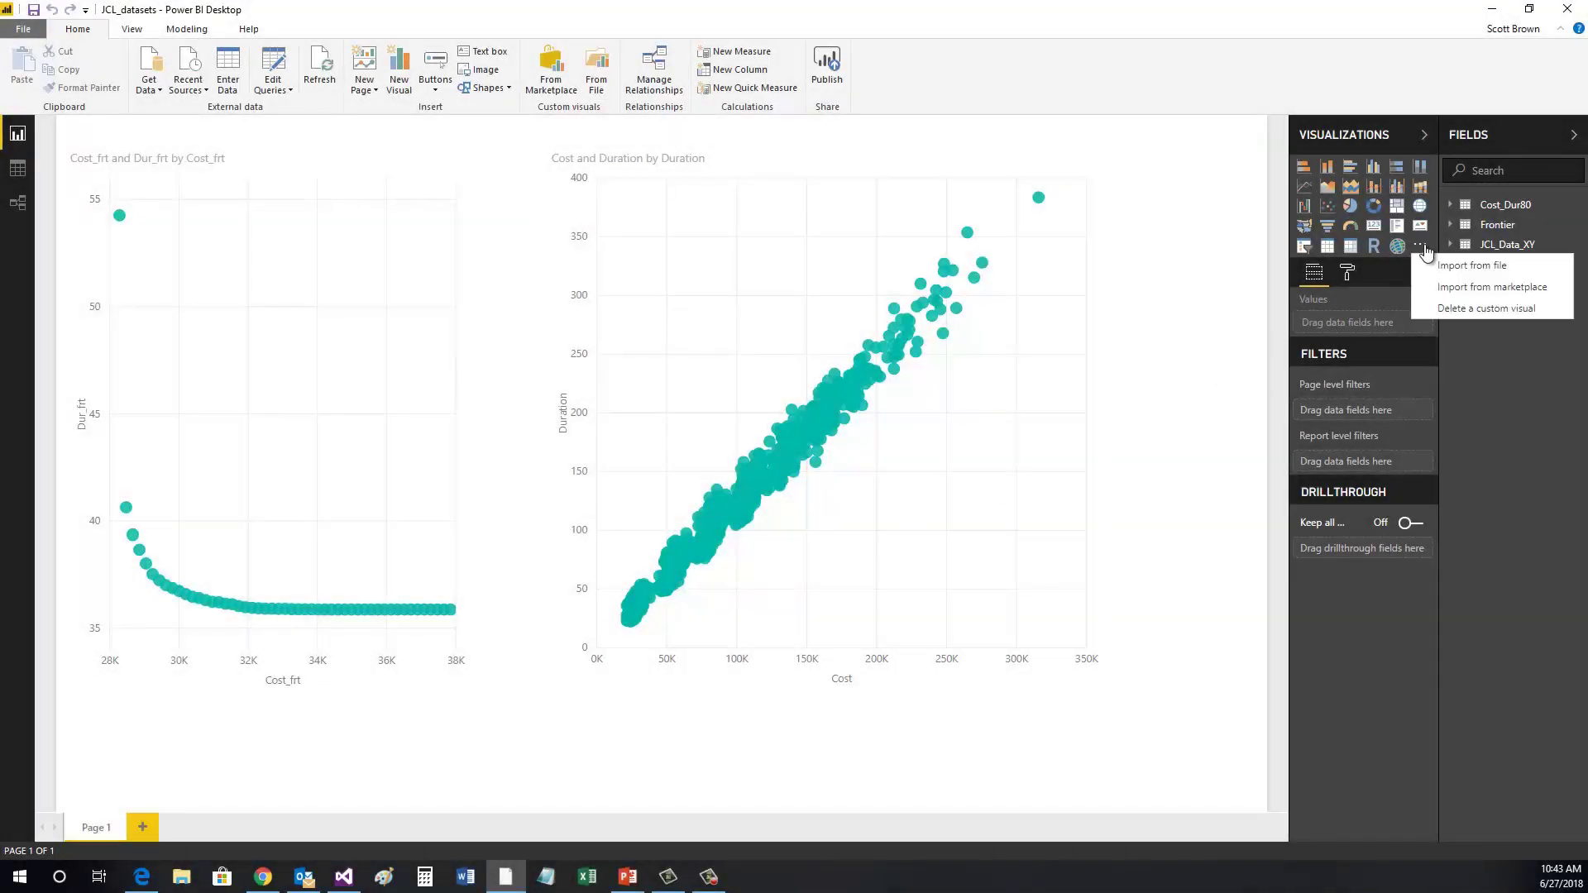
{"action": "left_click", "coordinate": [1459, 288]}
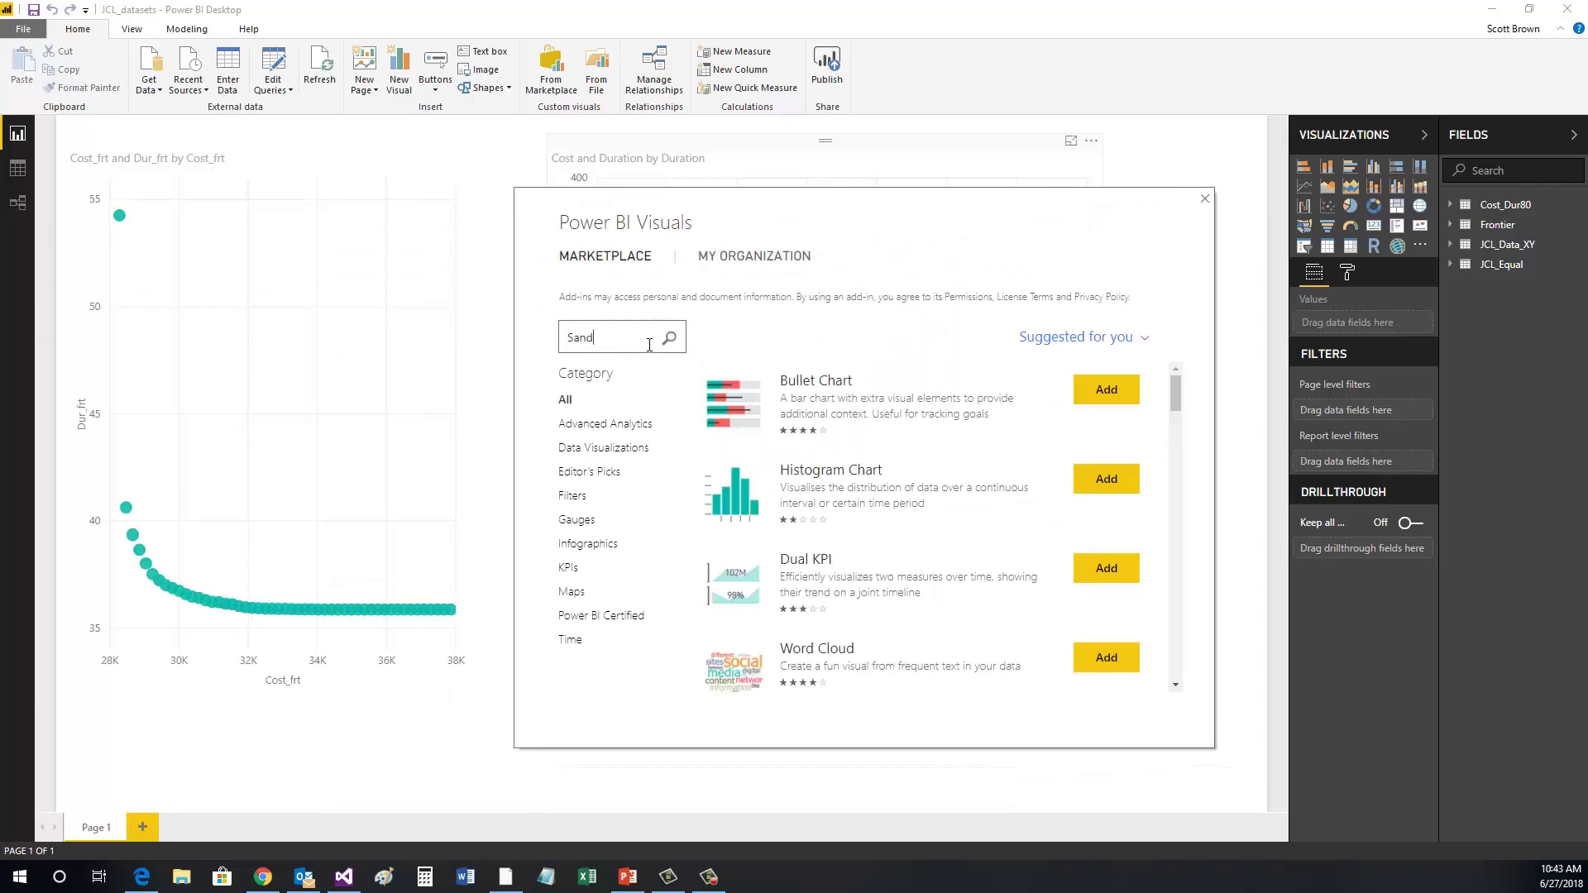
{"action": "type", "text": "e"}
{"action": "key", "text": "Return"}
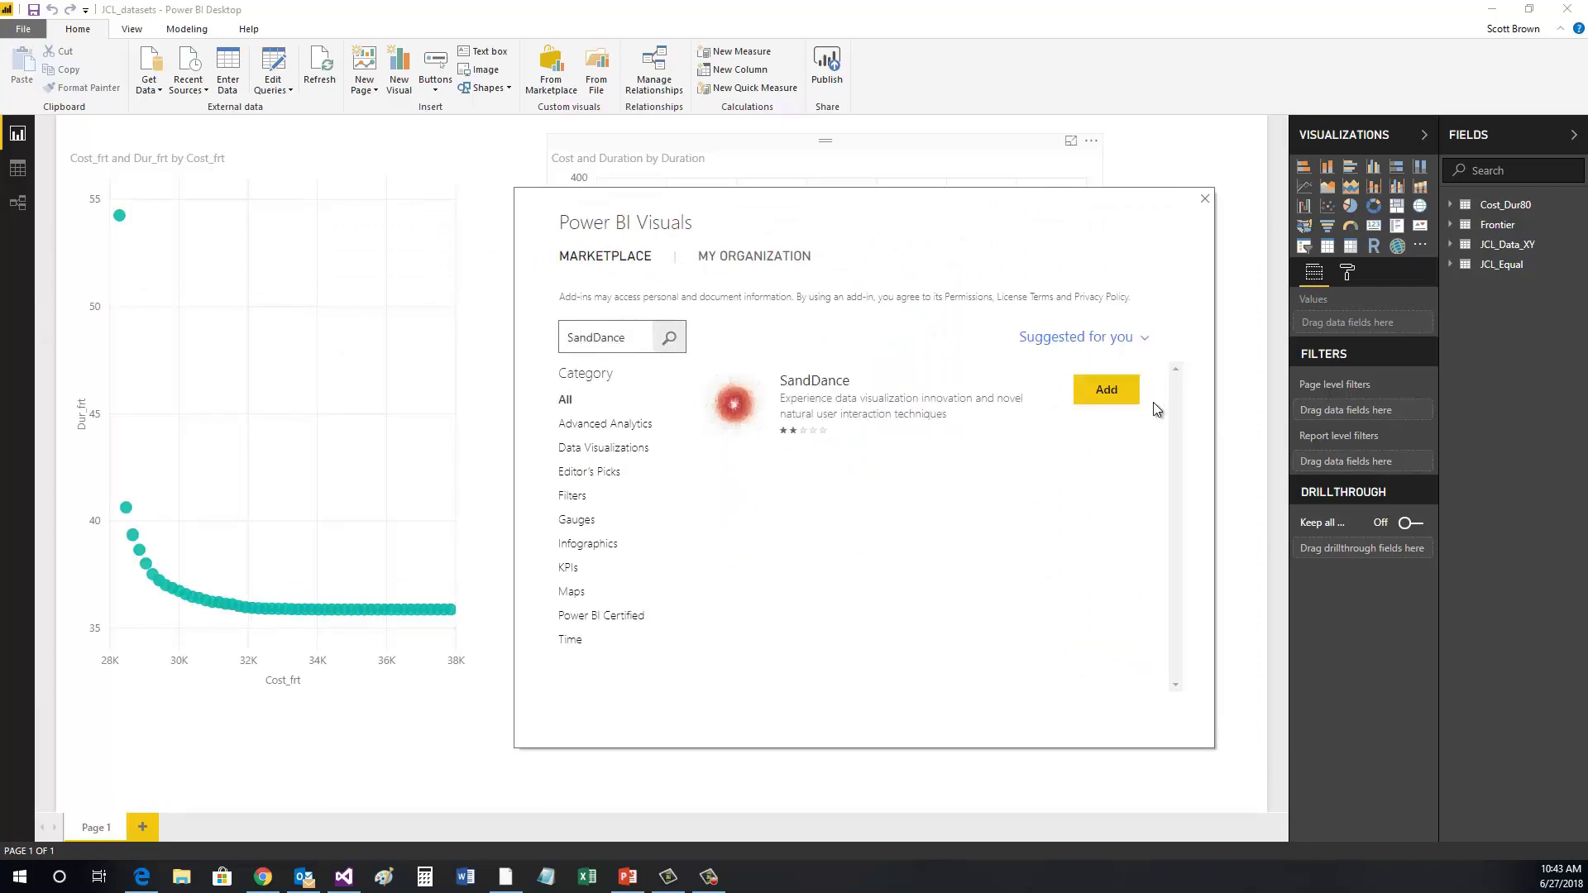
{"action": "left_click", "coordinate": [1108, 391]}
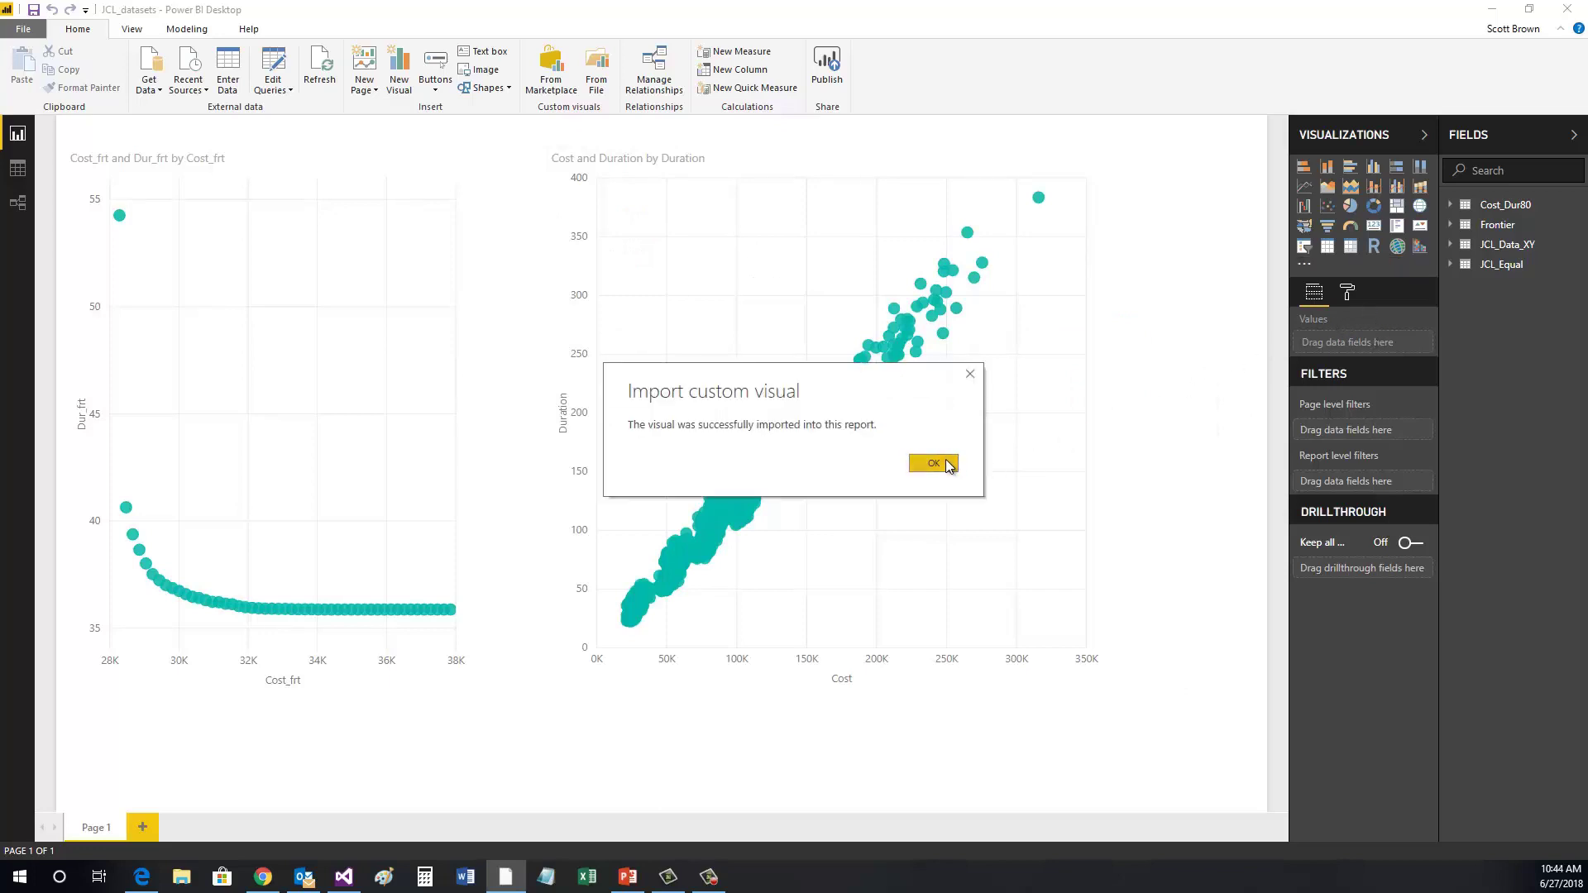
{"action": "left_click", "coordinate": [933, 463]}
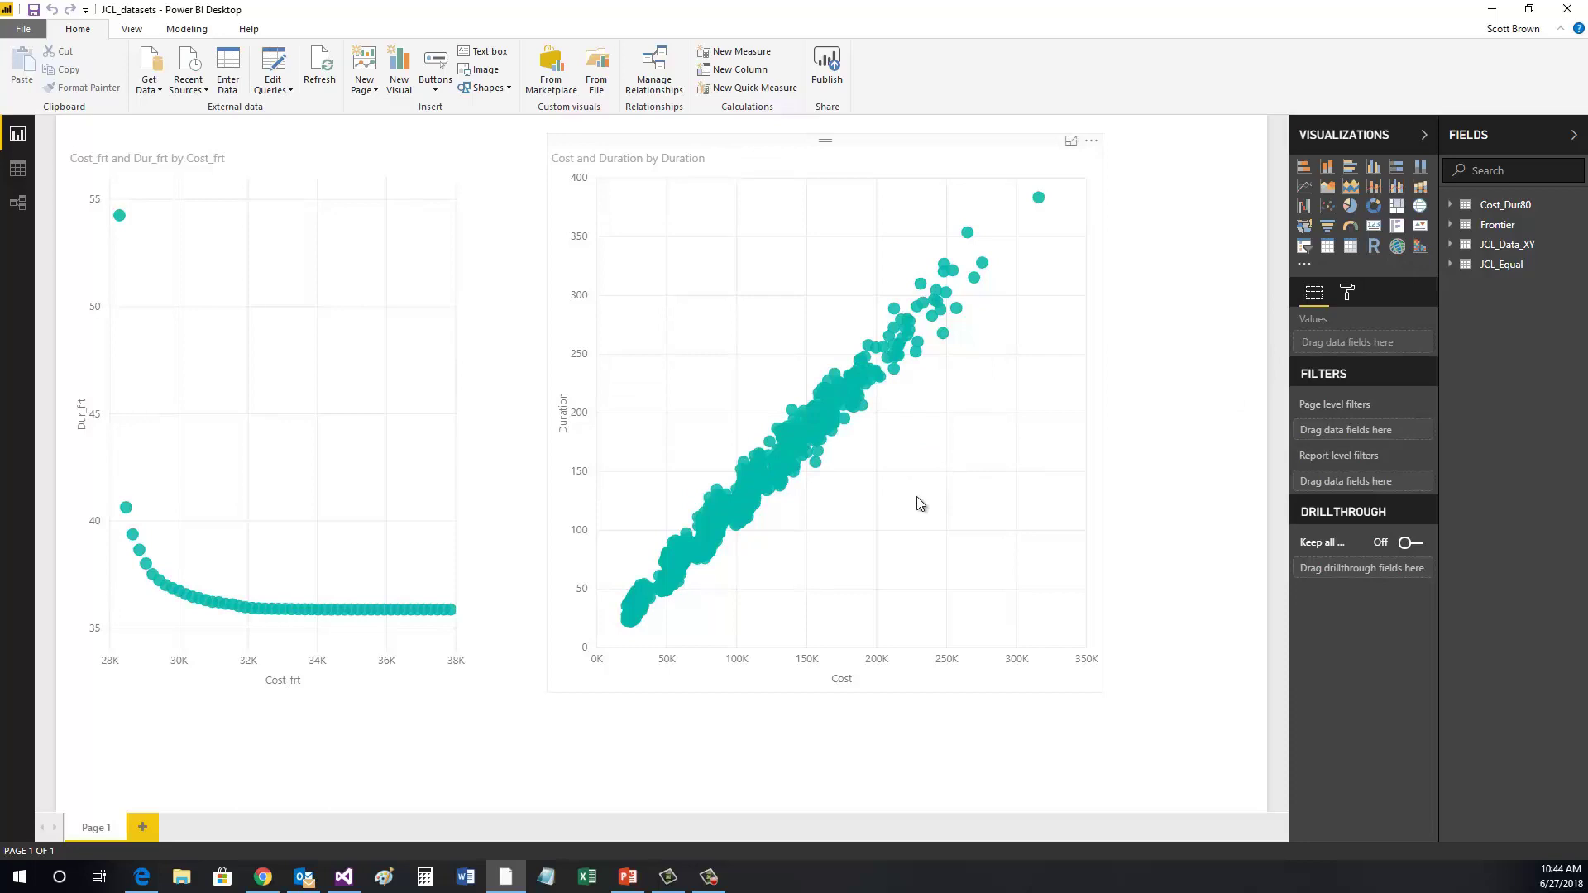
Convert the Cost and Duration scatter to SandDance and shrink the Cost_frt chart into the top-left corner
{"action": "left_click_drag", "start_coordinate": [916, 505], "coordinate": [865, 517]}
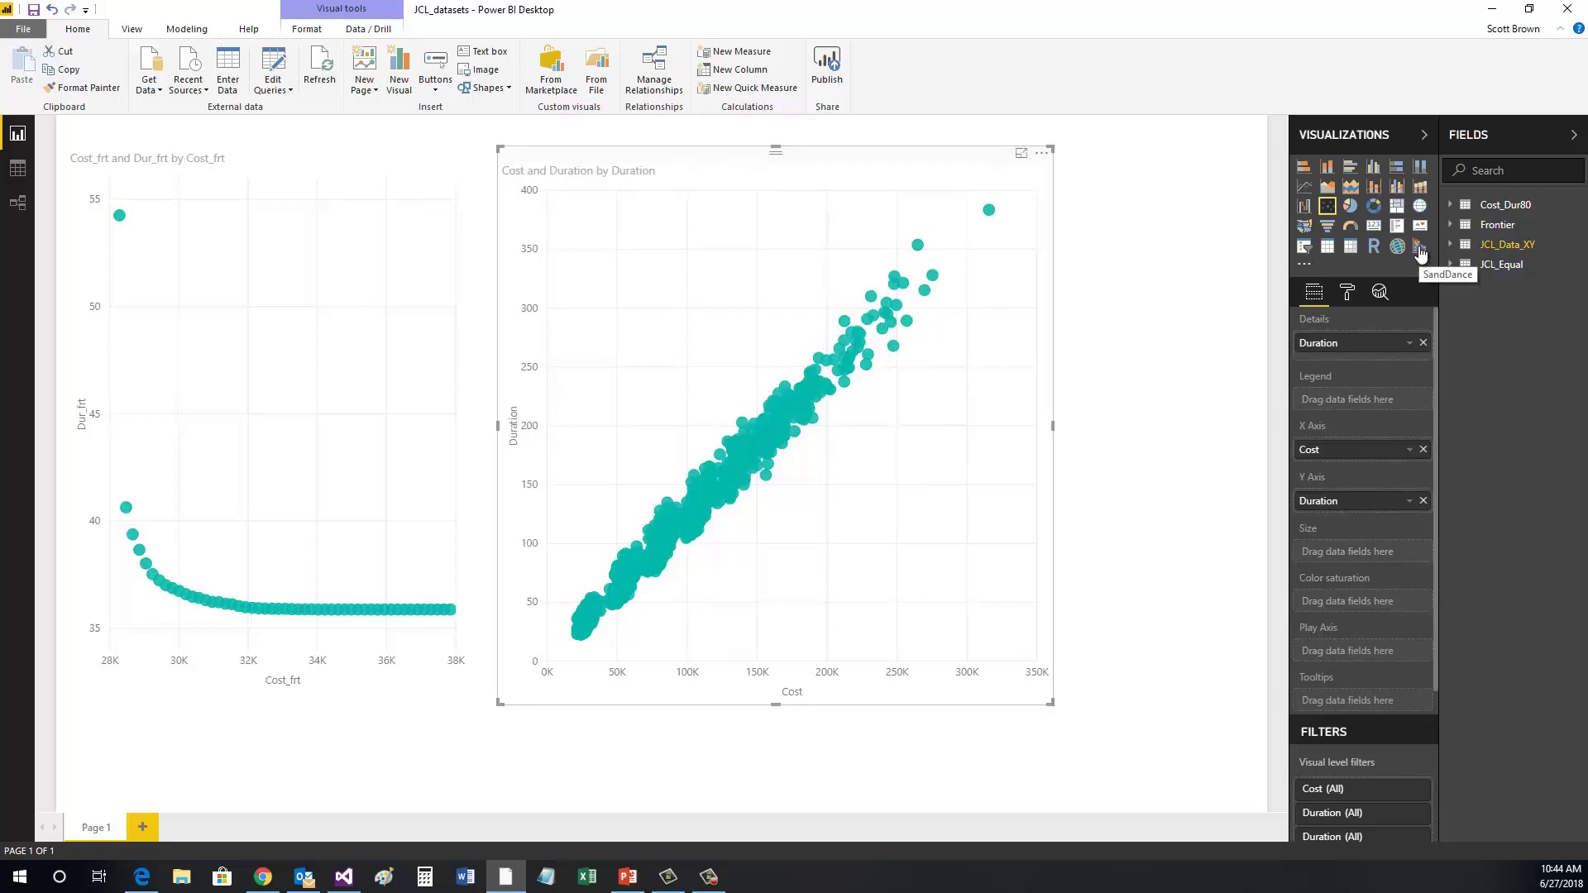
{"action": "left_click", "coordinate": [1420, 249]}
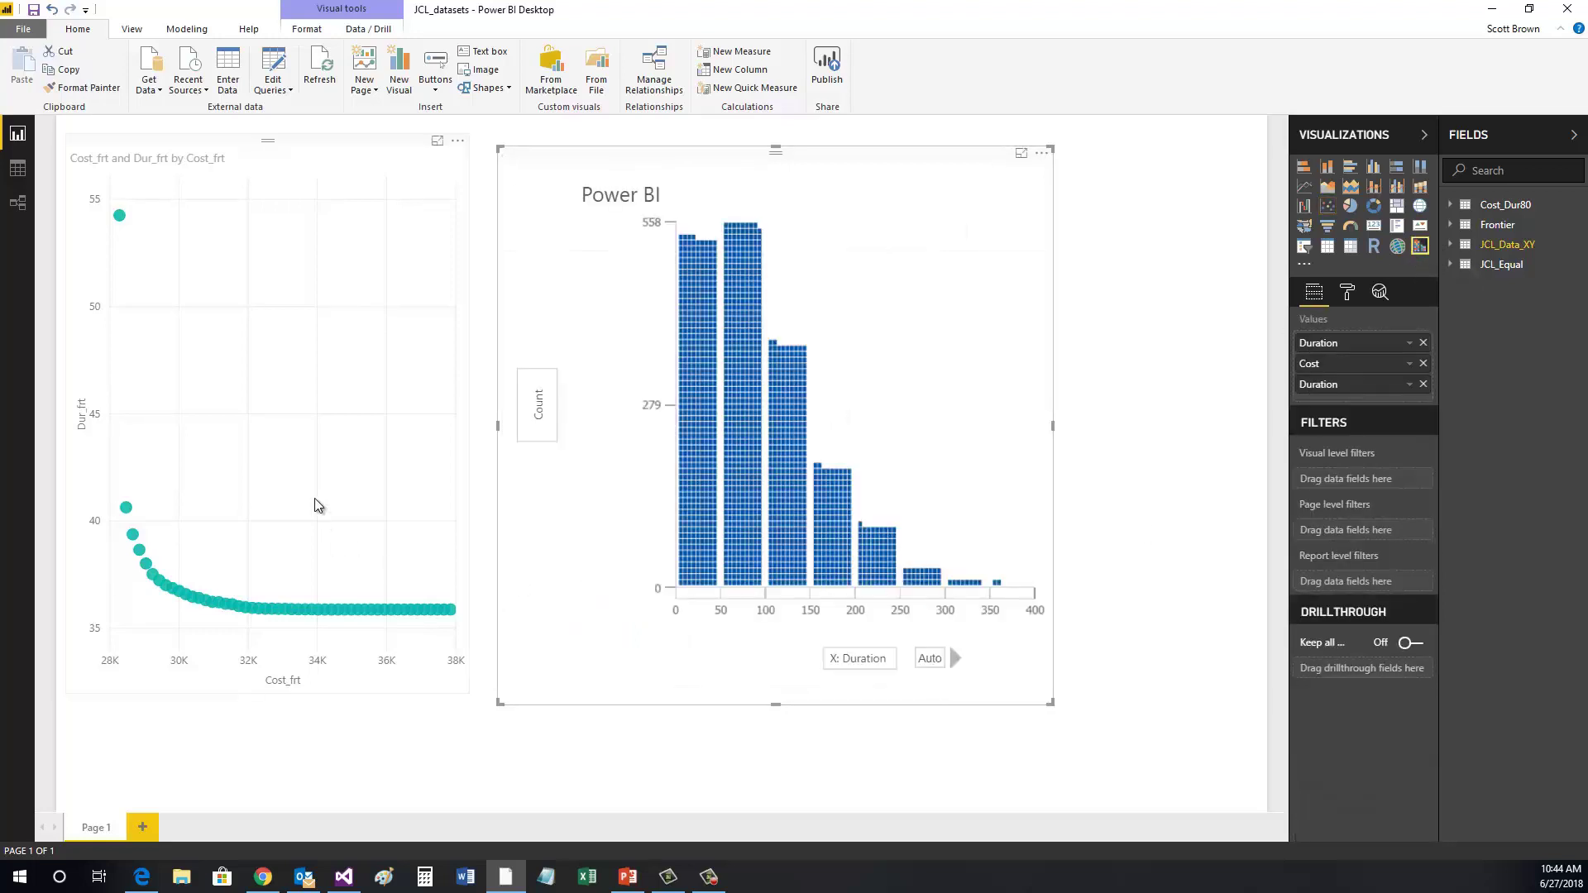
{"action": "left_click", "coordinate": [311, 475]}
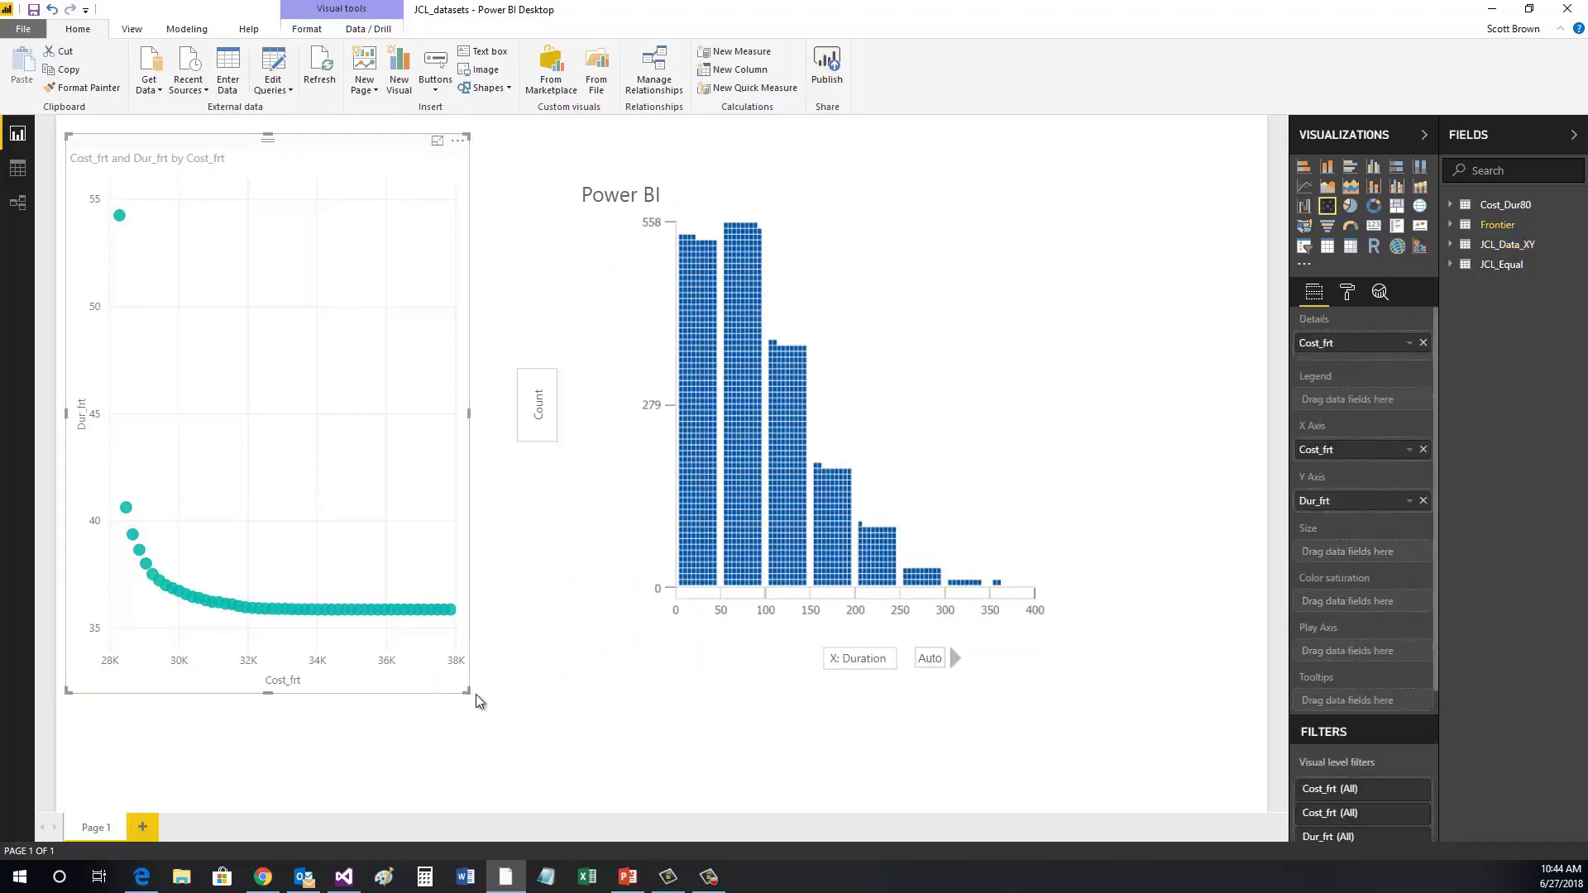
{"action": "left_click_drag", "start_coordinate": [467, 692], "coordinate": [305, 311]}
Move the SandDance histogram further left and enlarge it across the page
{"action": "left_click", "coordinate": [612, 523]}
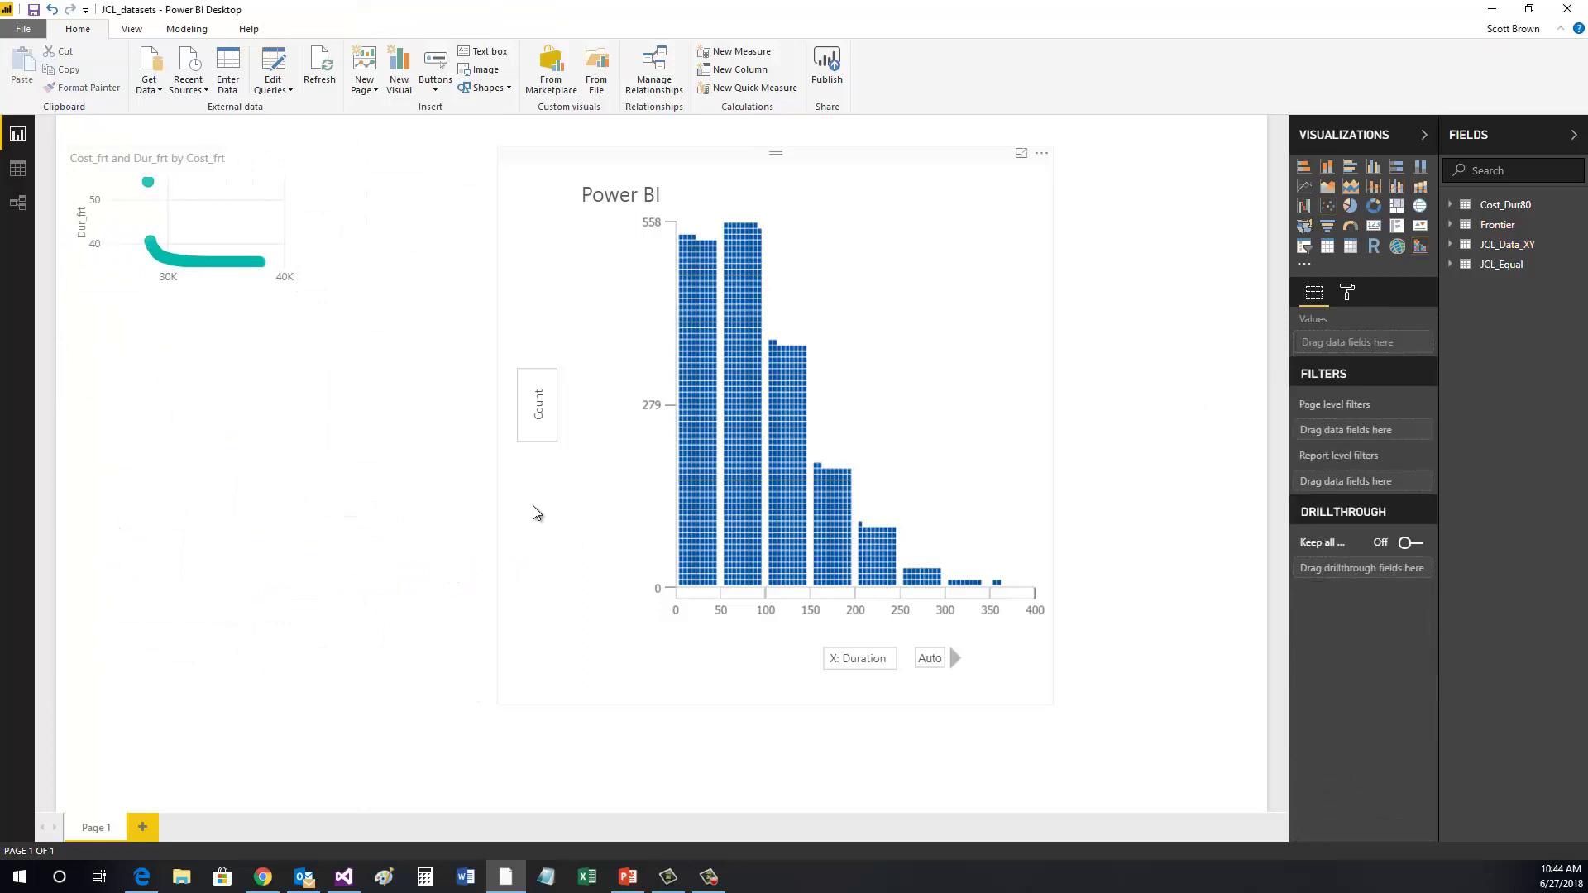
{"action": "left_click_drag", "start_coordinate": [531, 181], "coordinate": [388, 159]}
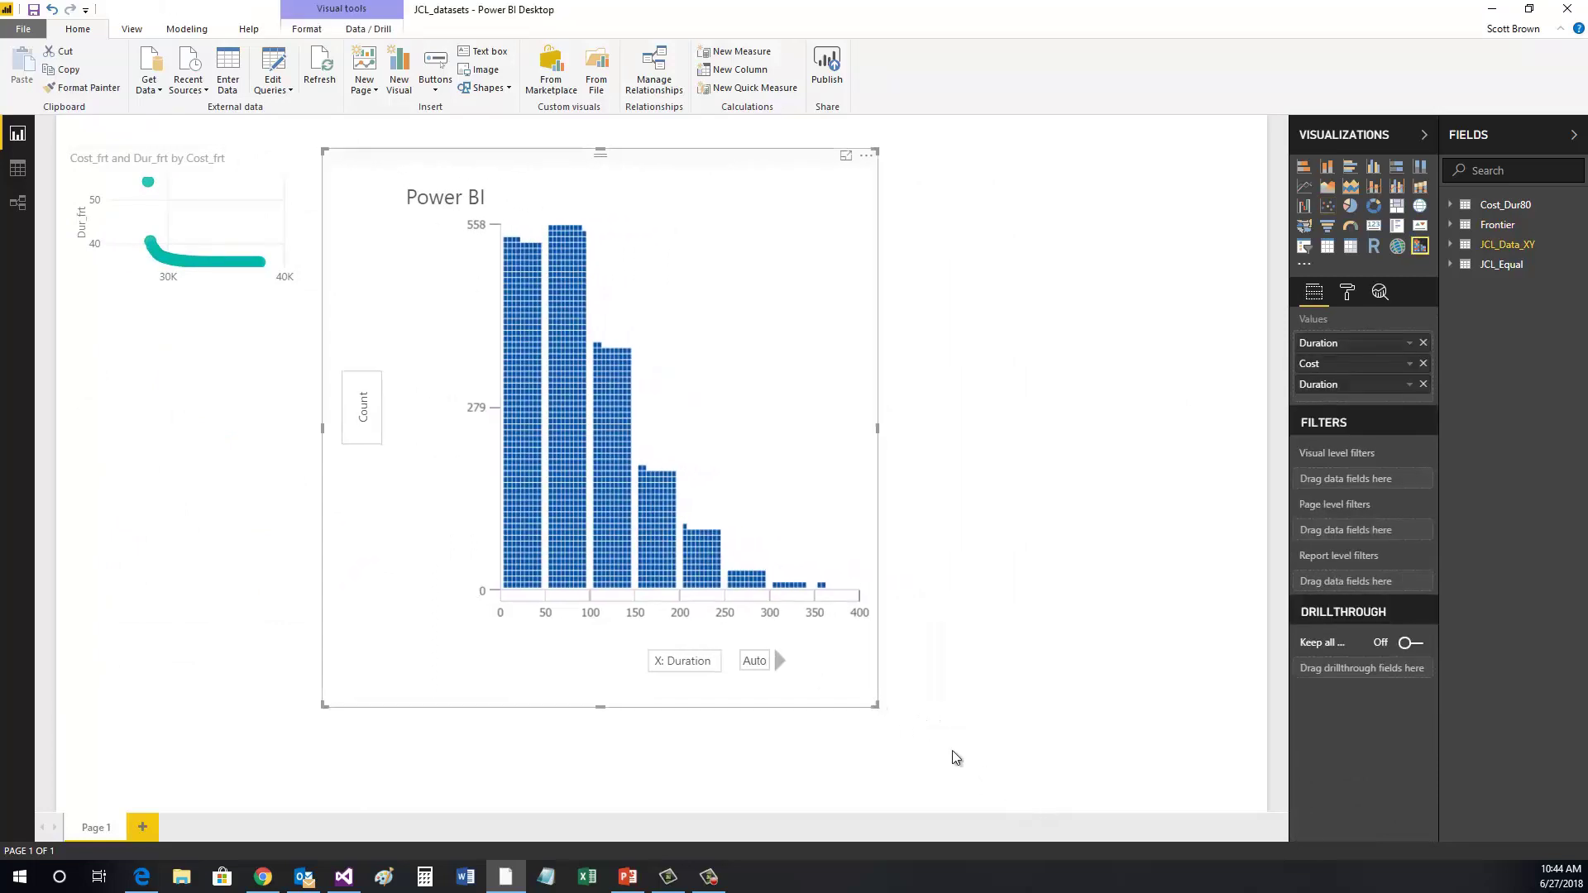
{"action": "left_click_drag", "start_coordinate": [875, 706], "coordinate": [1238, 781]}
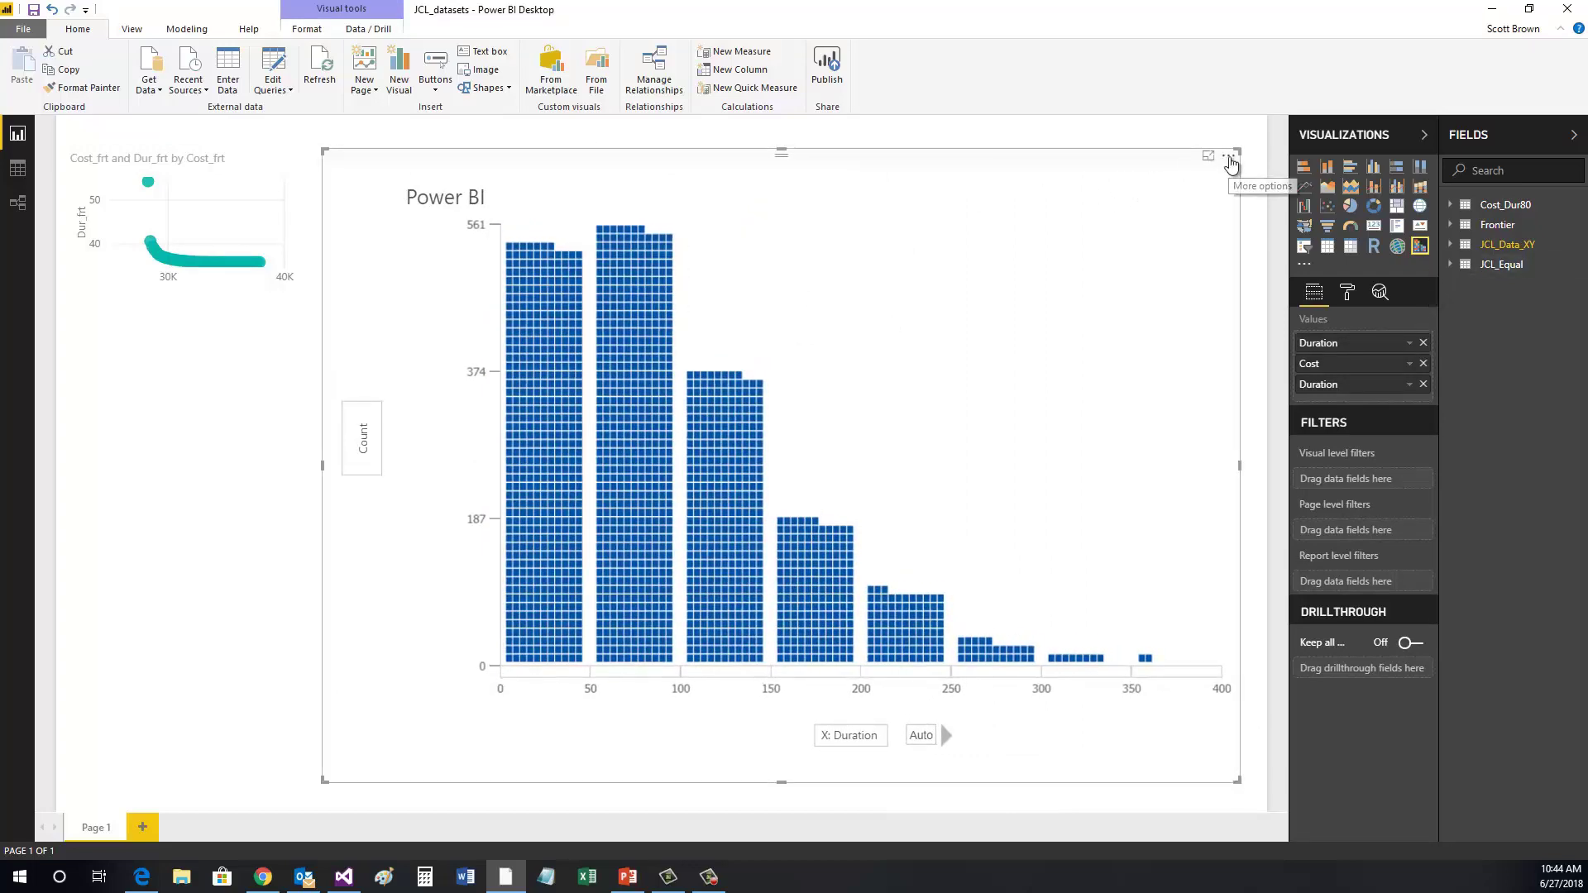
In focus mode, switch the SandDance visual to a Cost vs Duration Scatter, then return to the report
{"action": "left_click", "coordinate": [1230, 163]}
{"action": "left_click", "coordinate": [1259, 188]}
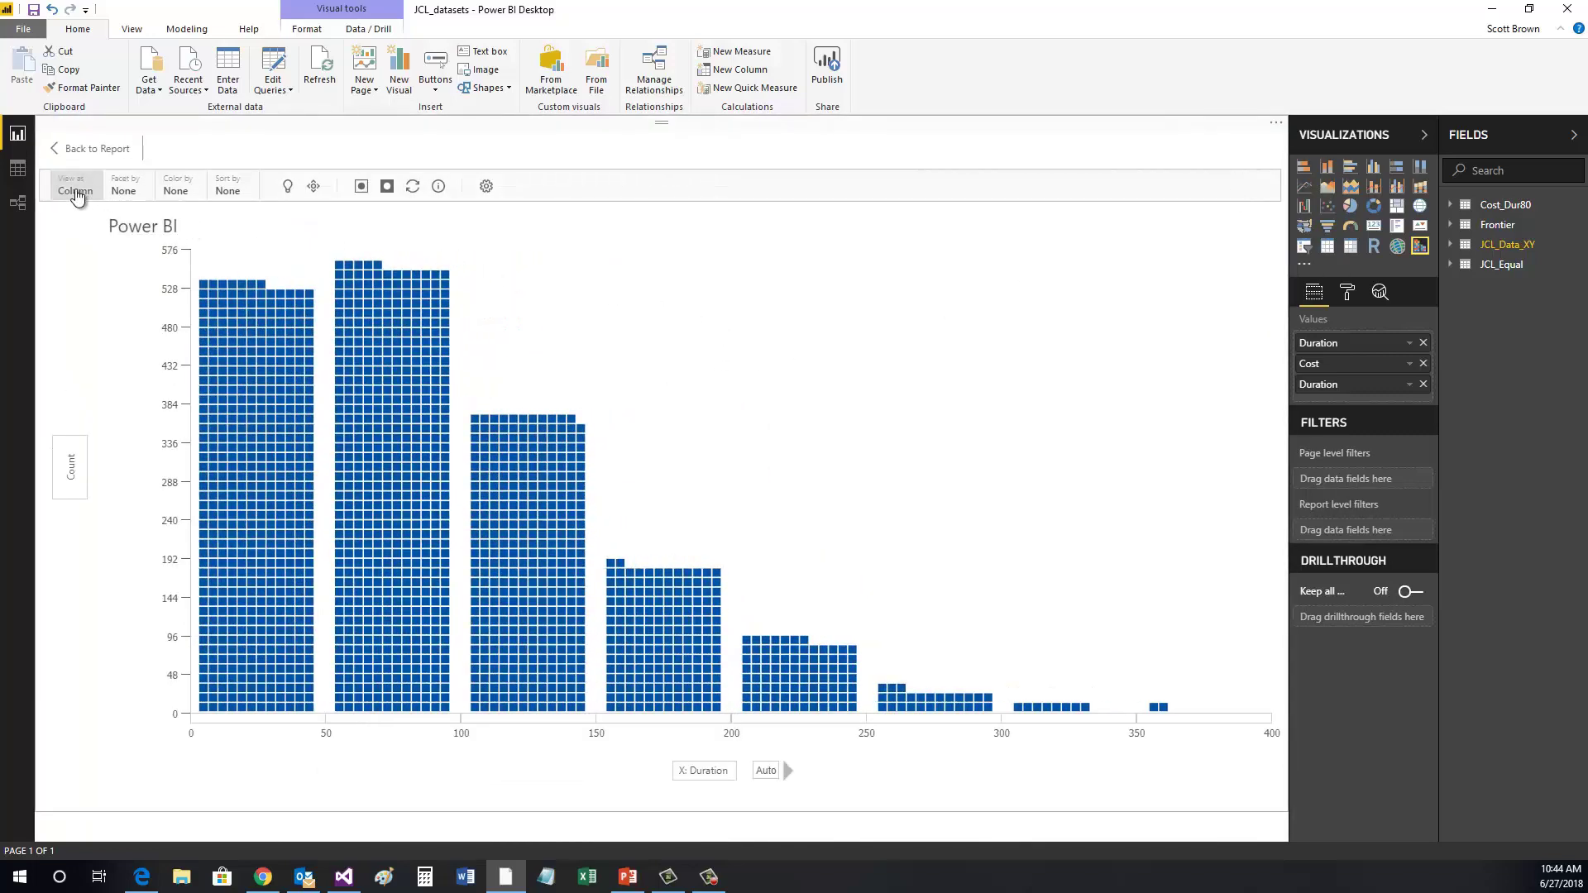
{"action": "left_click", "coordinate": [76, 193]}
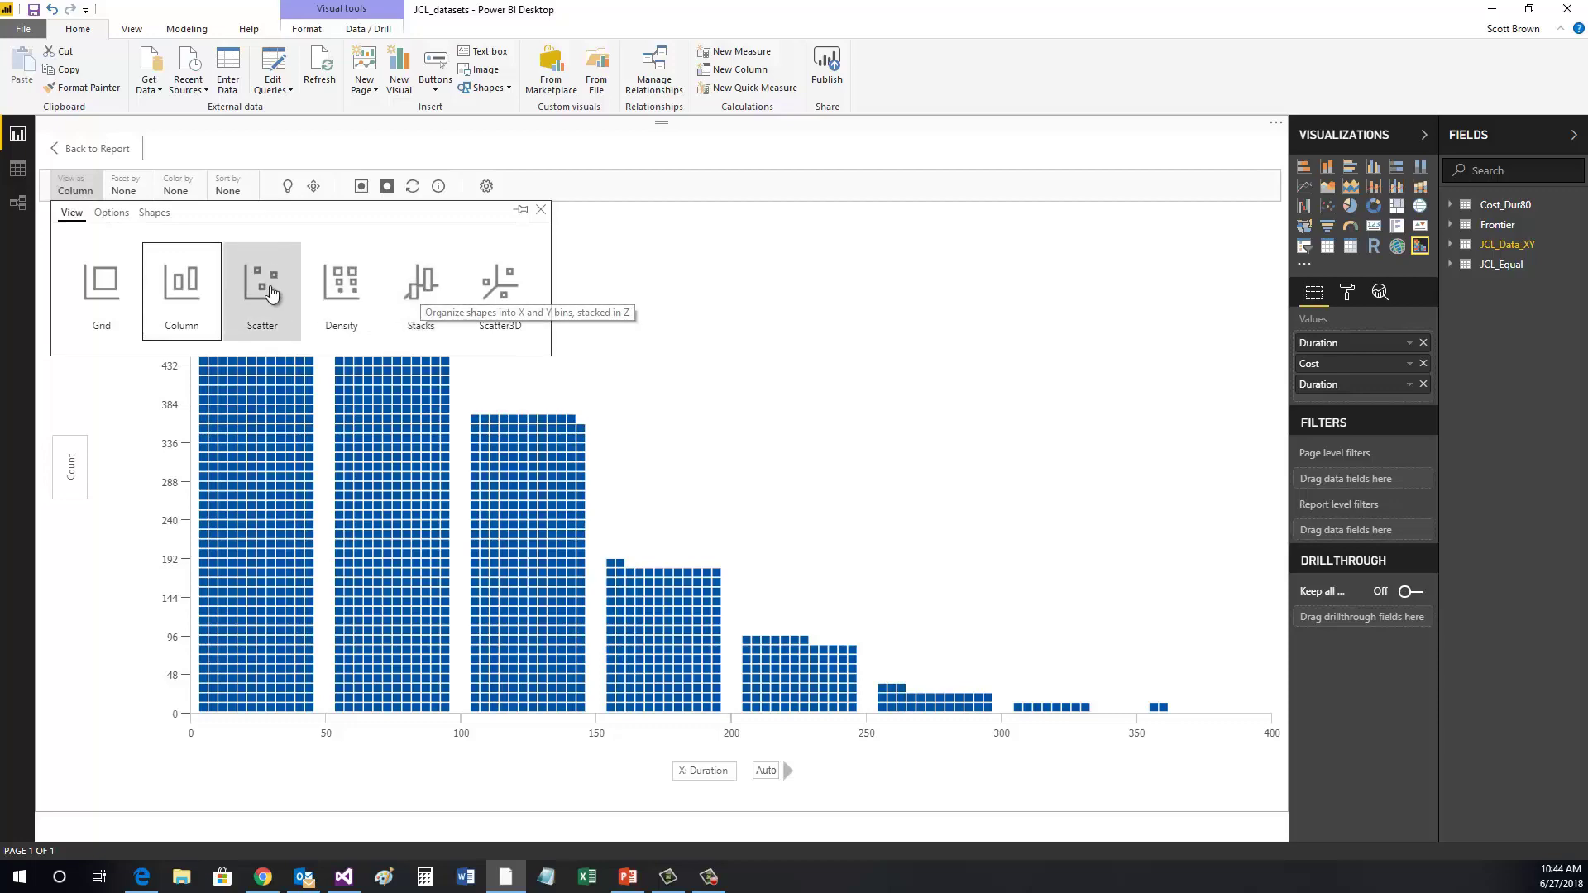
{"action": "left_click", "coordinate": [265, 286]}
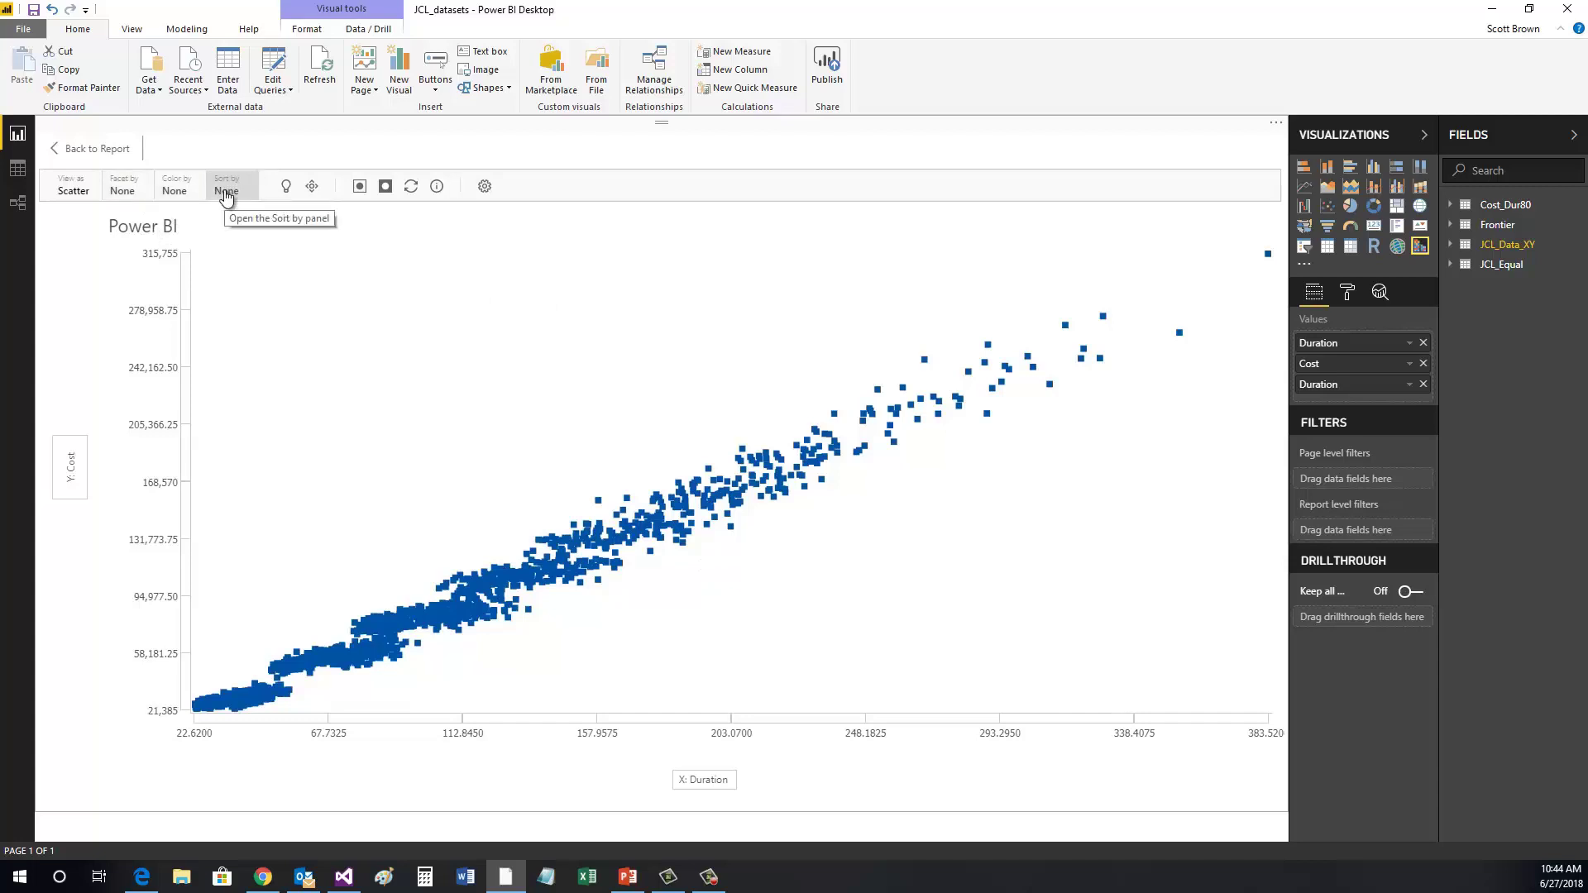
{"action": "left_click", "coordinate": [94, 151]}
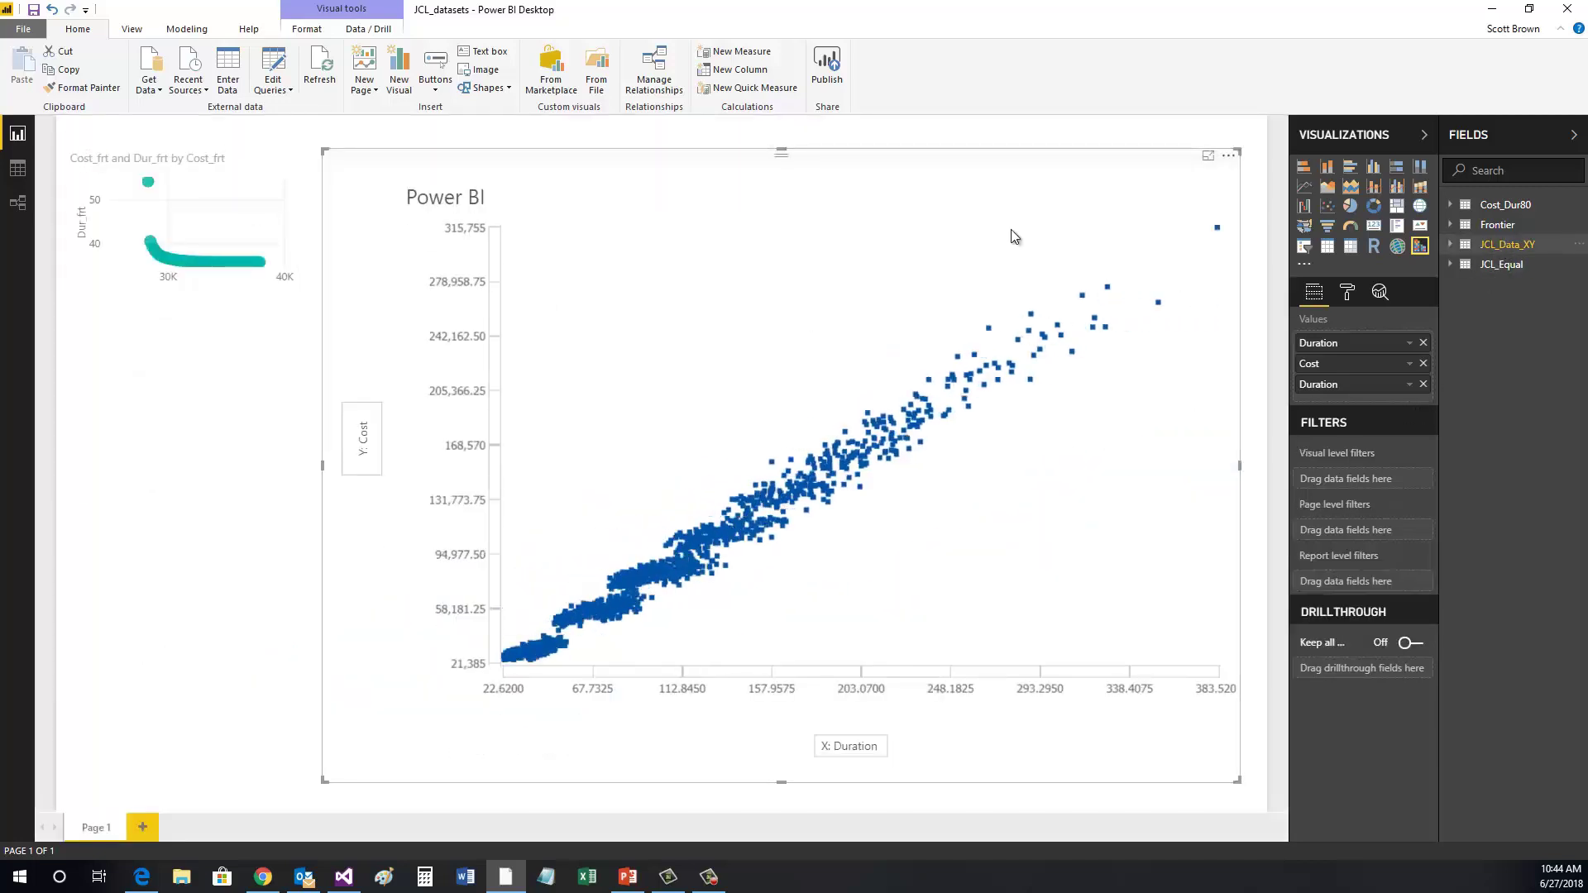
Load an Enter Data table as Table1 with Column1, and cancel the unfinished New Table formula
{"action": "left_click", "coordinate": [164, 30]}
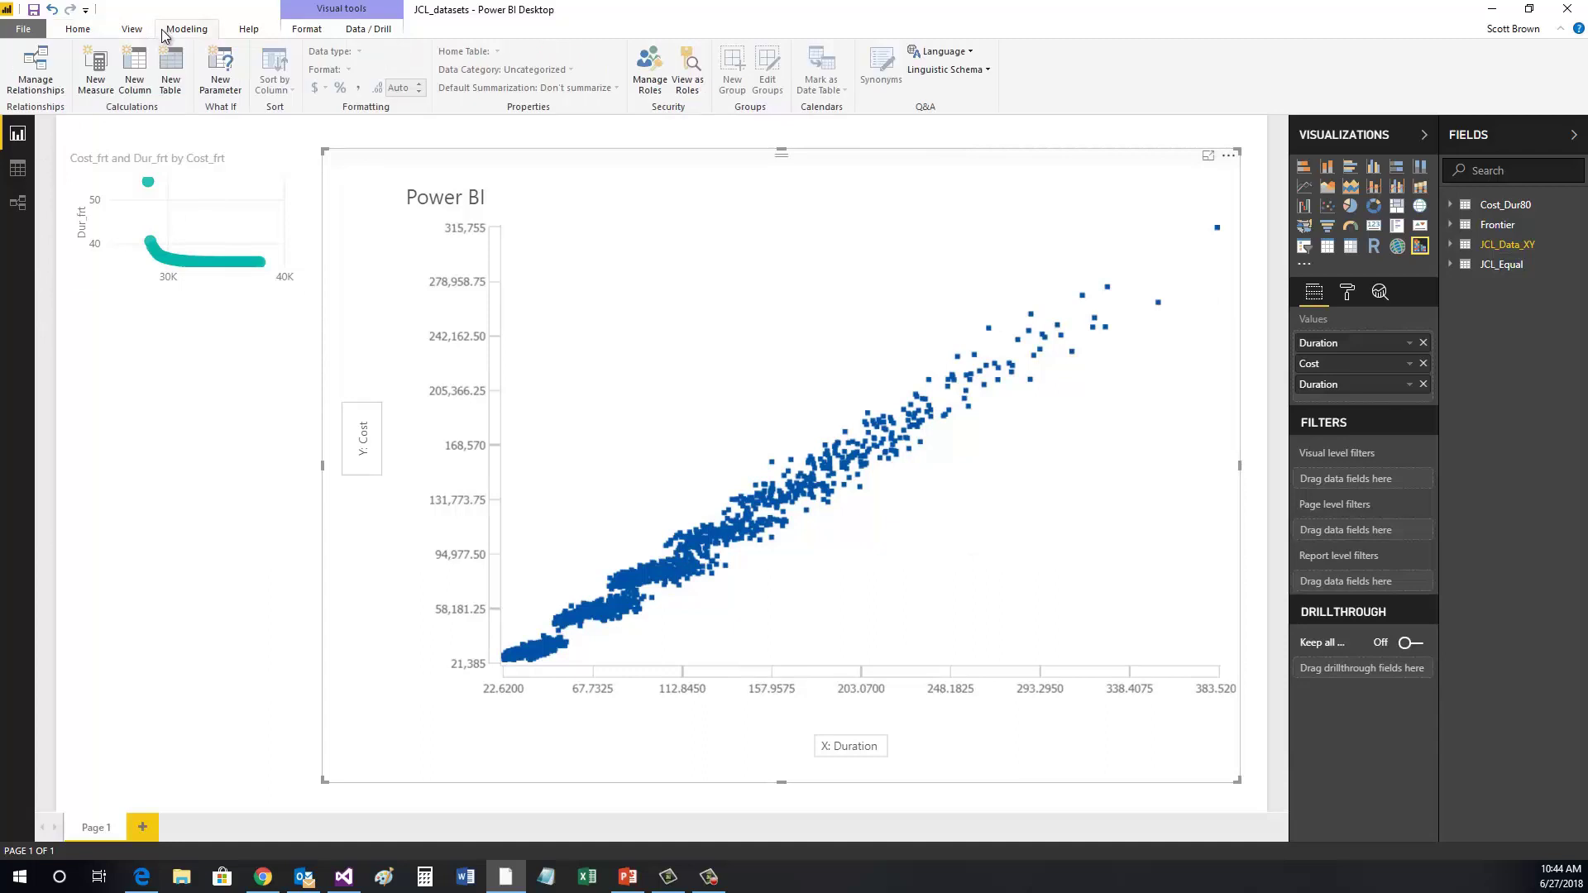
{"action": "left_click", "coordinate": [171, 74]}
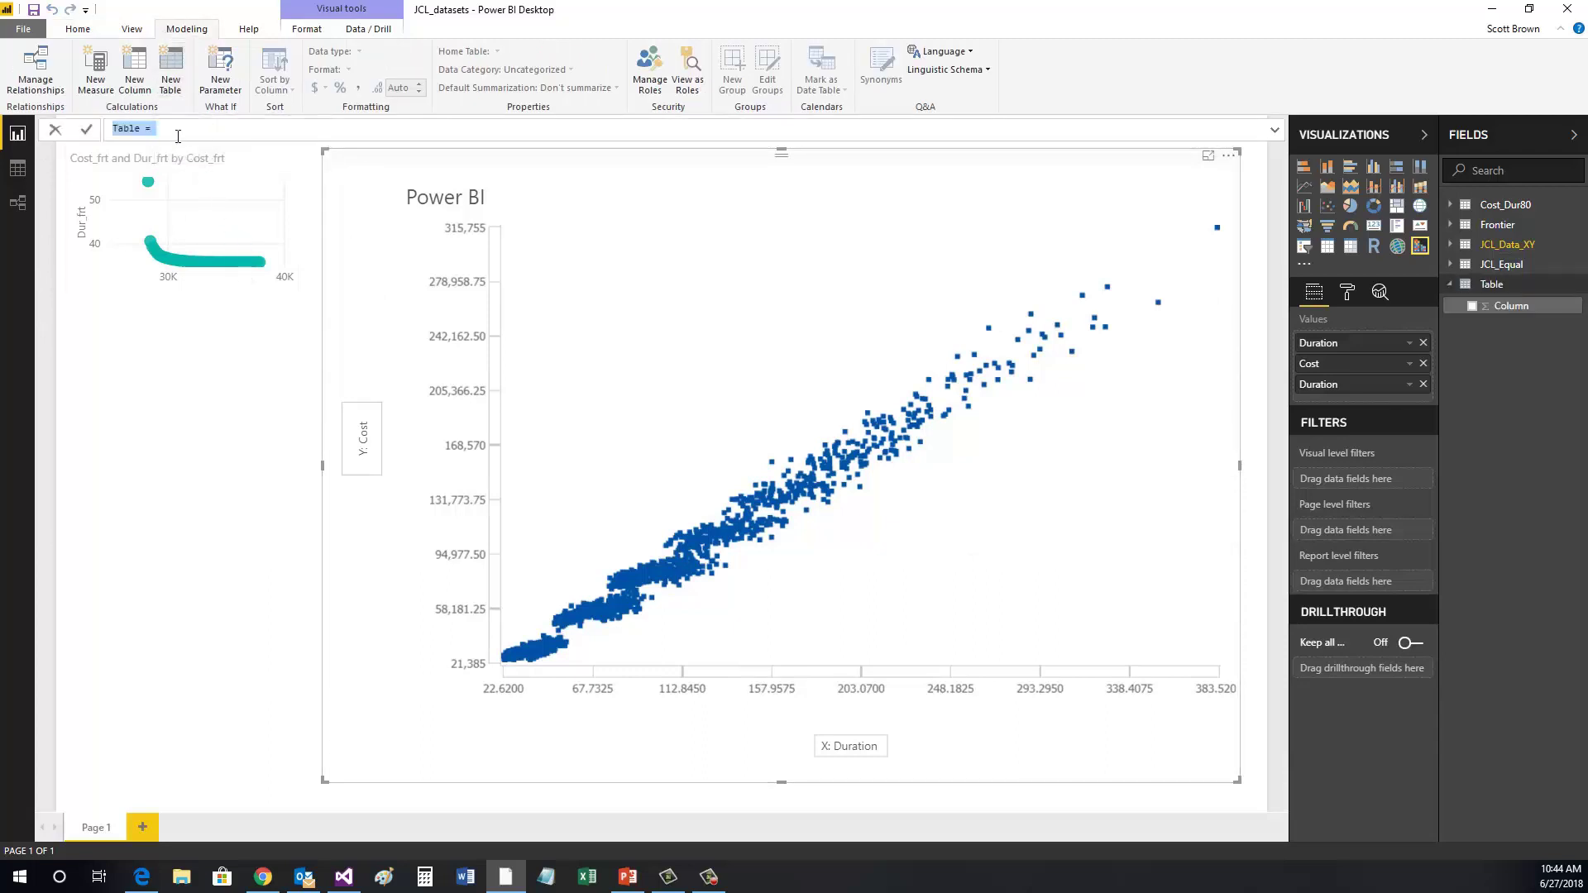
{"action": "left_click", "coordinate": [1275, 130]}
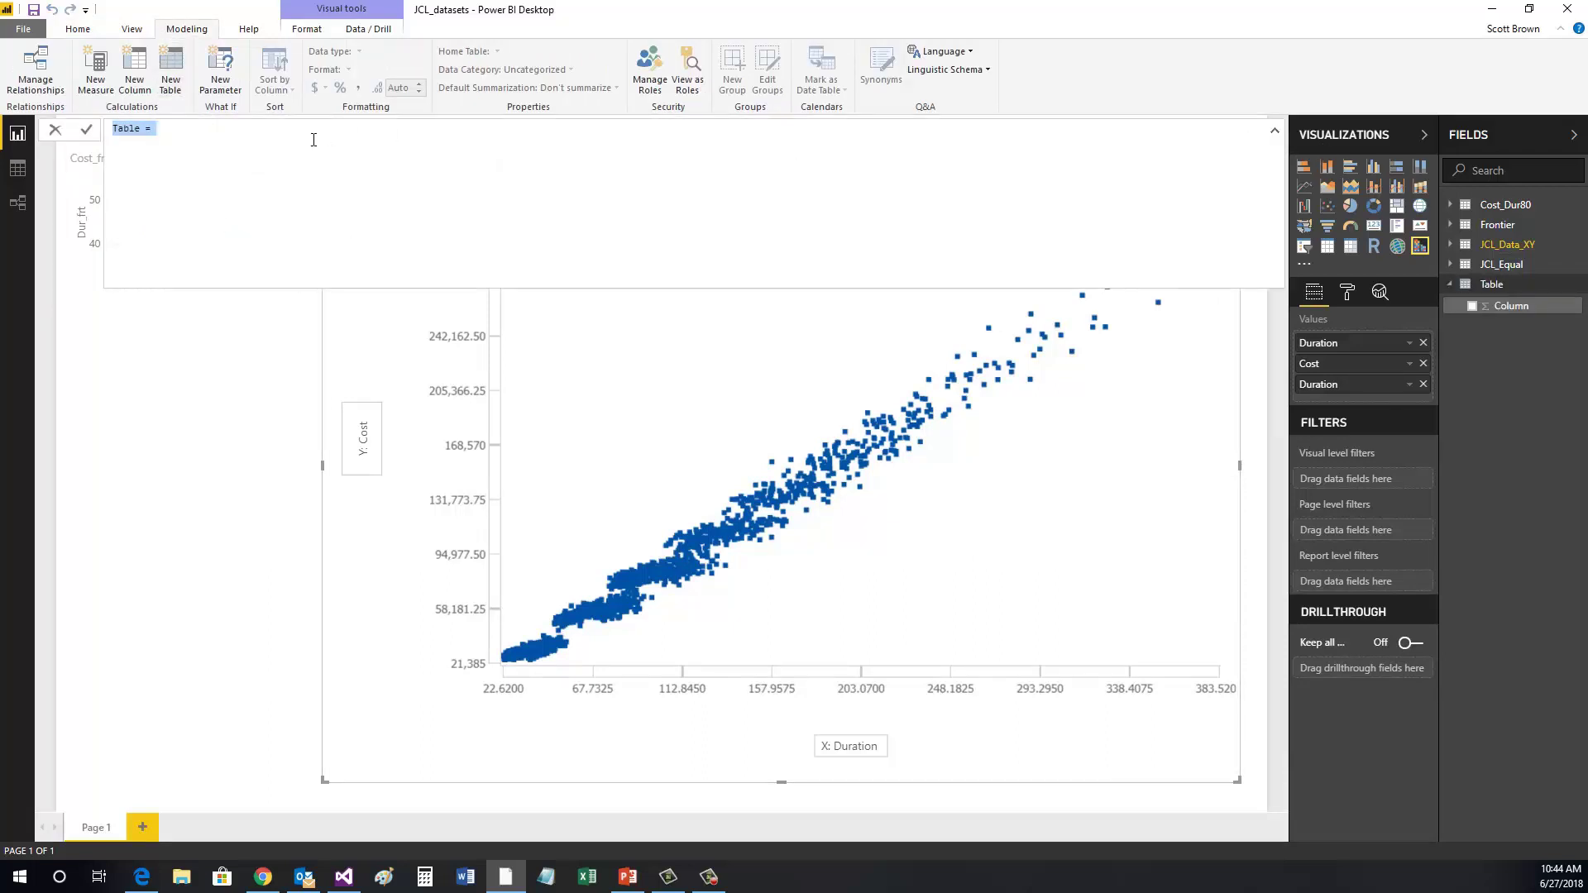
{"action": "left_click", "coordinate": [293, 139]}
{"action": "left_click", "coordinate": [127, 29]}
{"action": "left_click", "coordinate": [91, 29]}
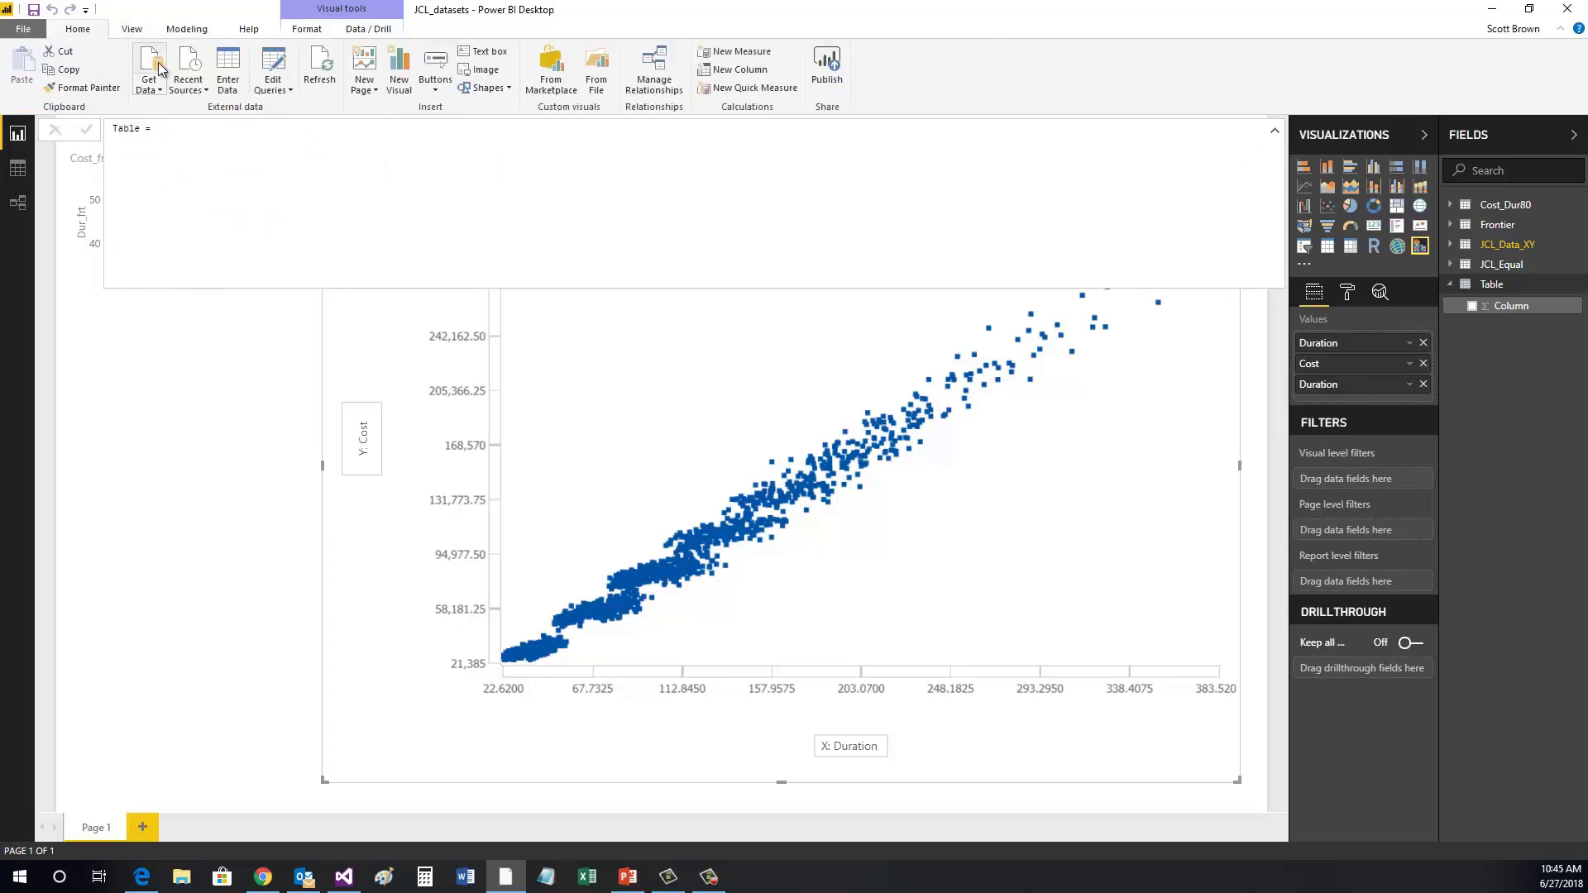
{"action": "left_click", "coordinate": [225, 83]}
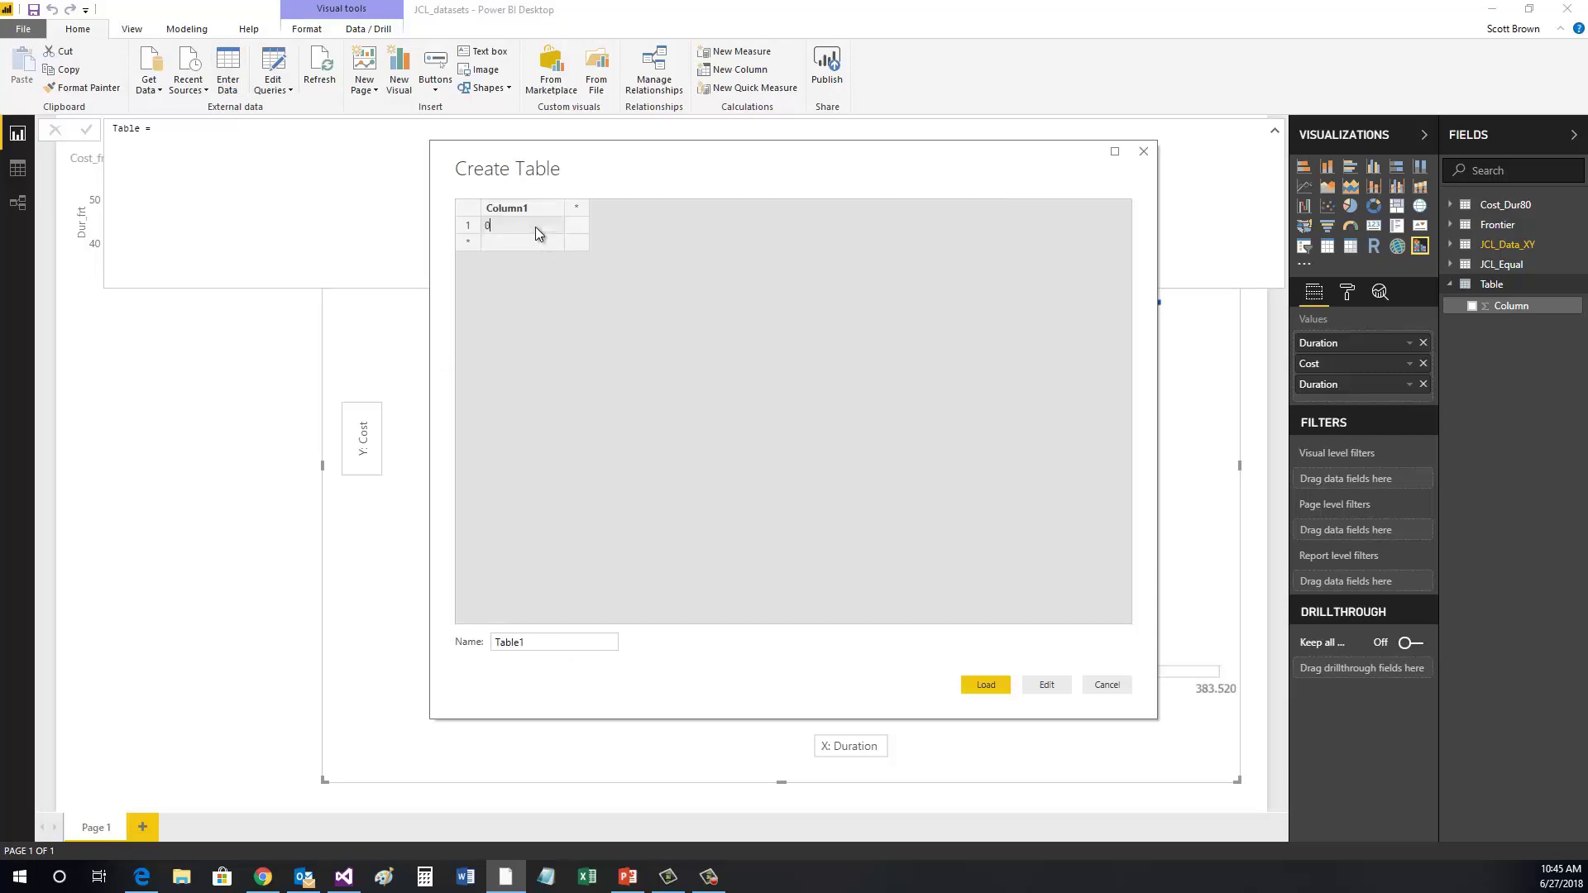
{"action": "left_click", "coordinate": [986, 686]}
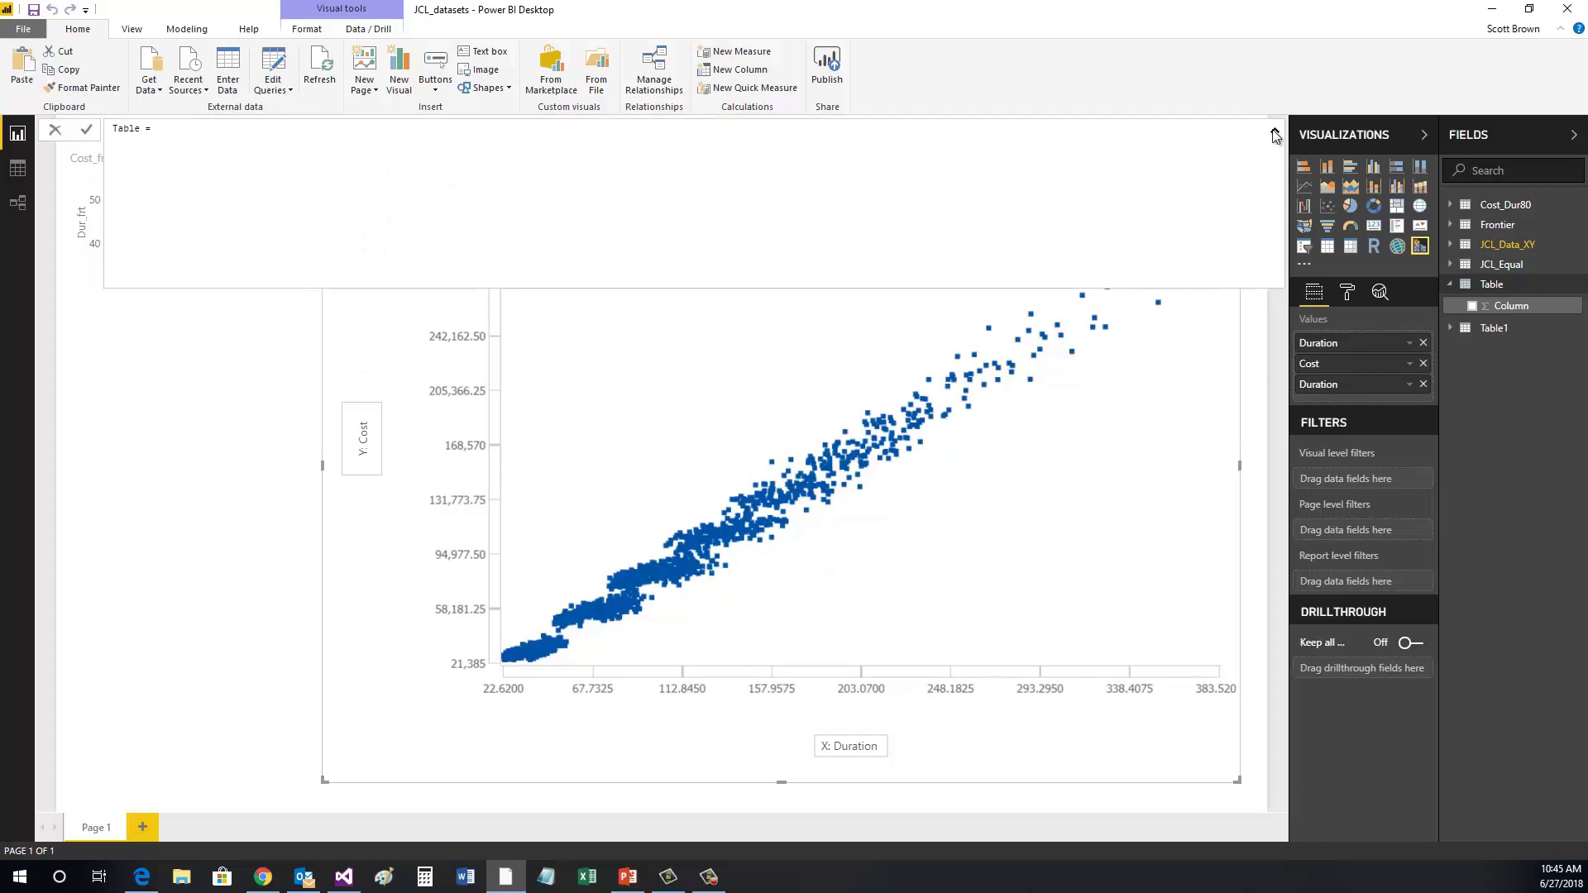
{"action": "key", "text": "Escape"}
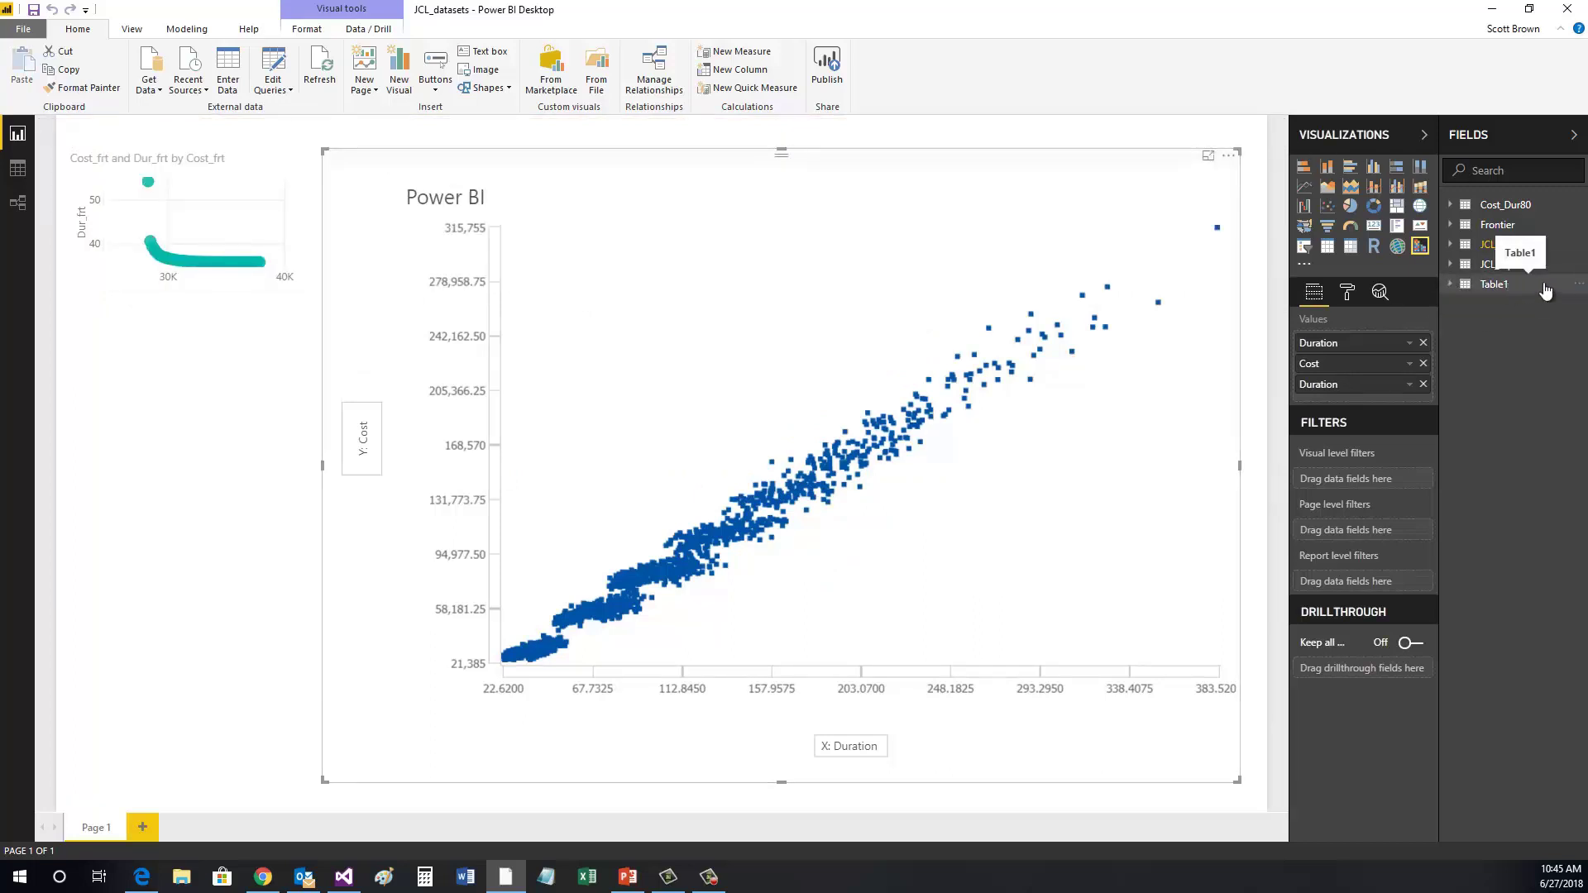
Rename the loaded Table1 to JCLScatter
{"action": "left_click", "coordinate": [1578, 283]}
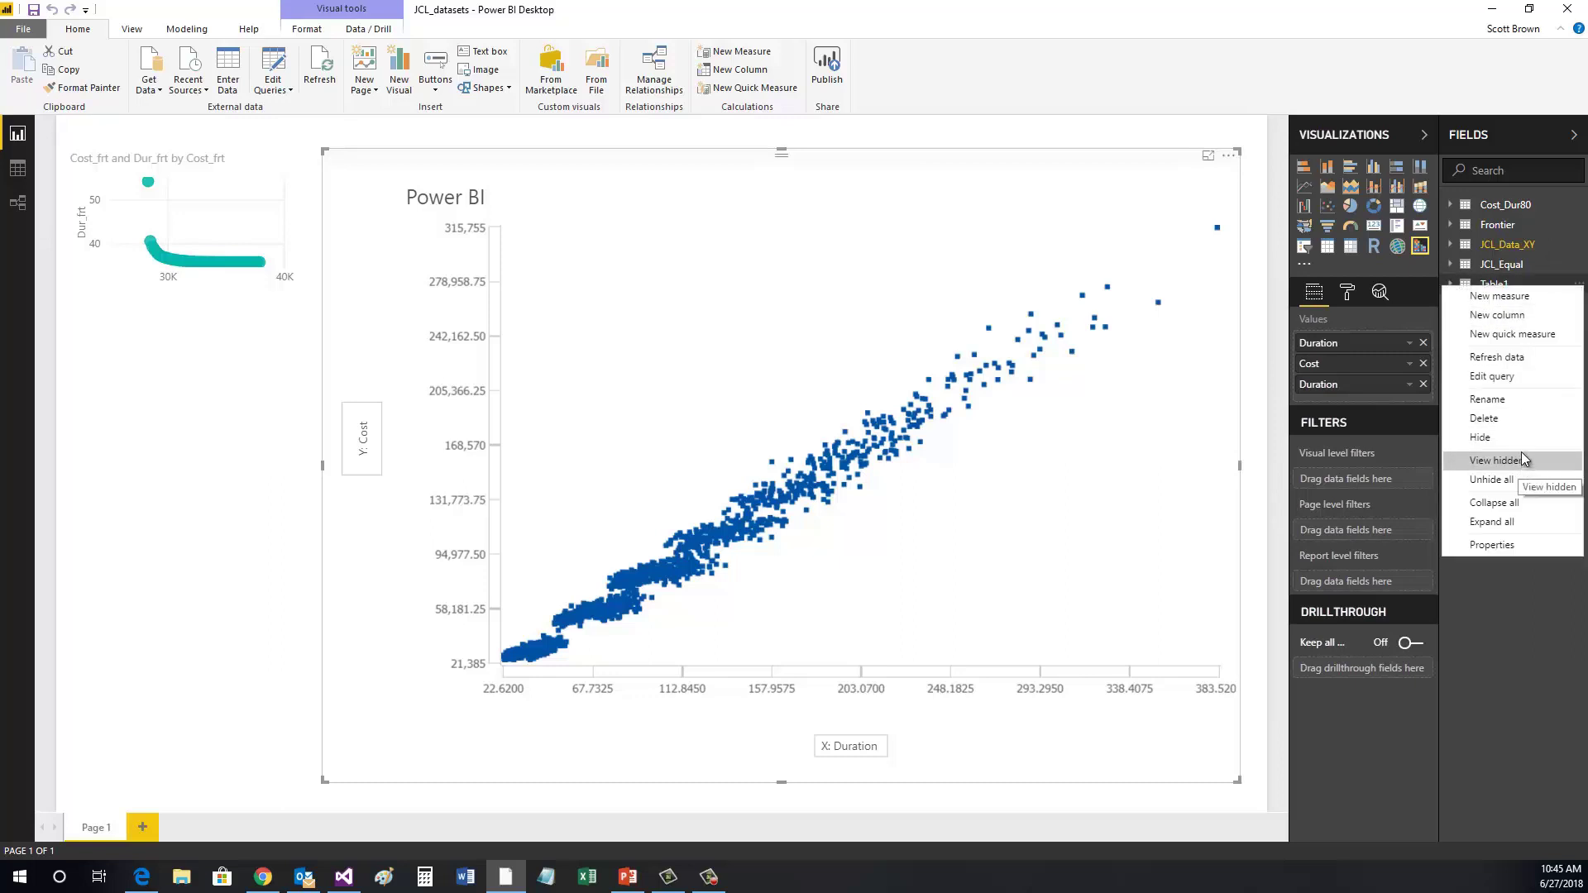
{"action": "left_click", "coordinate": [1517, 399]}
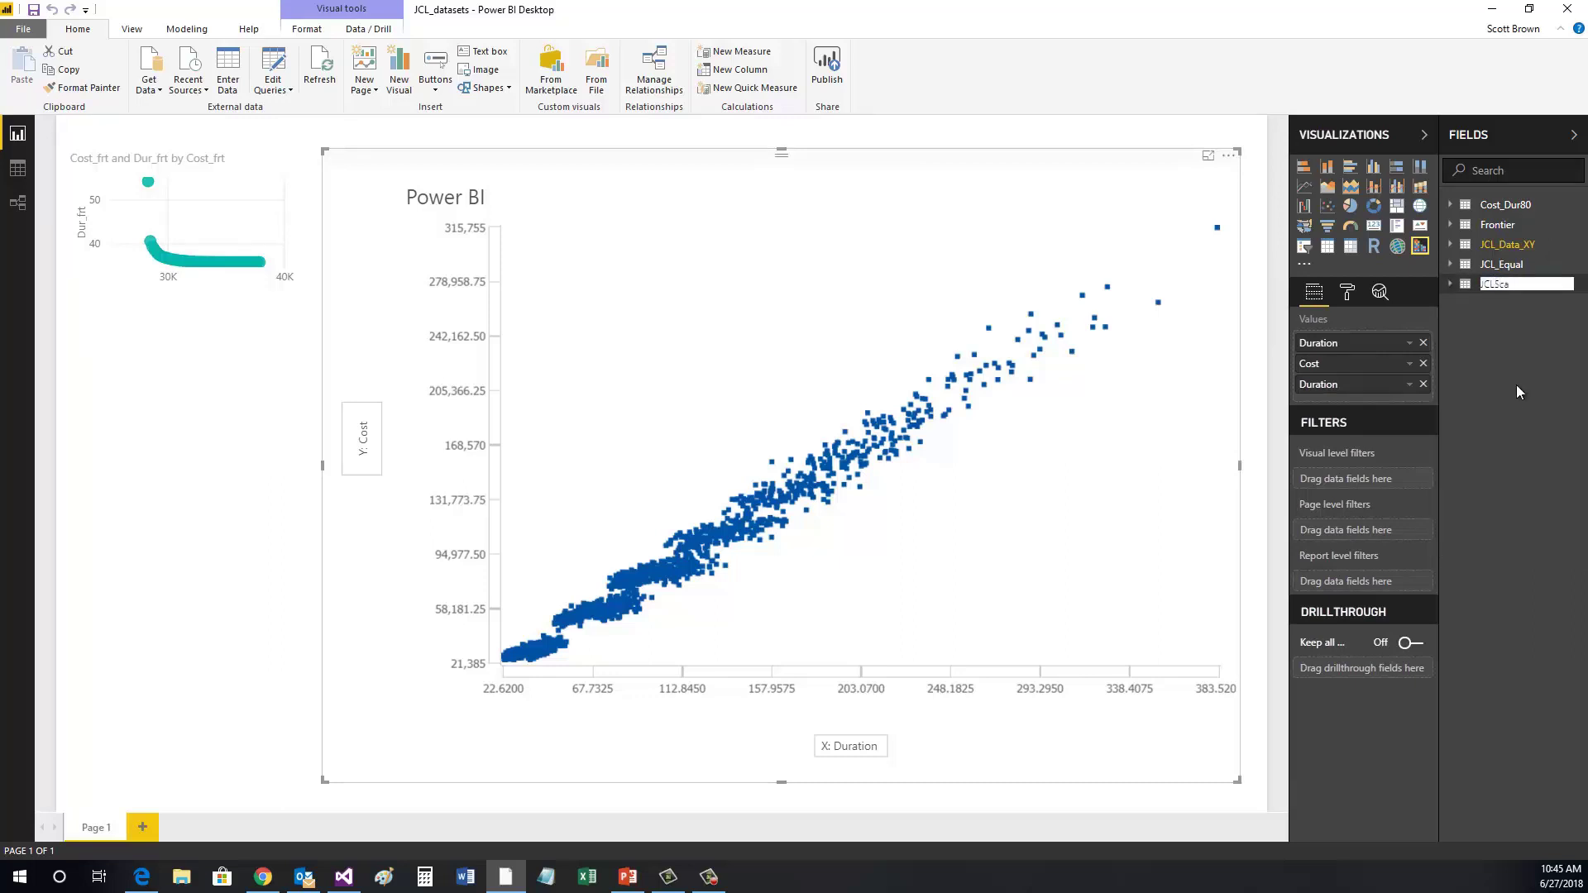
{"action": "key", "text": "Return"}
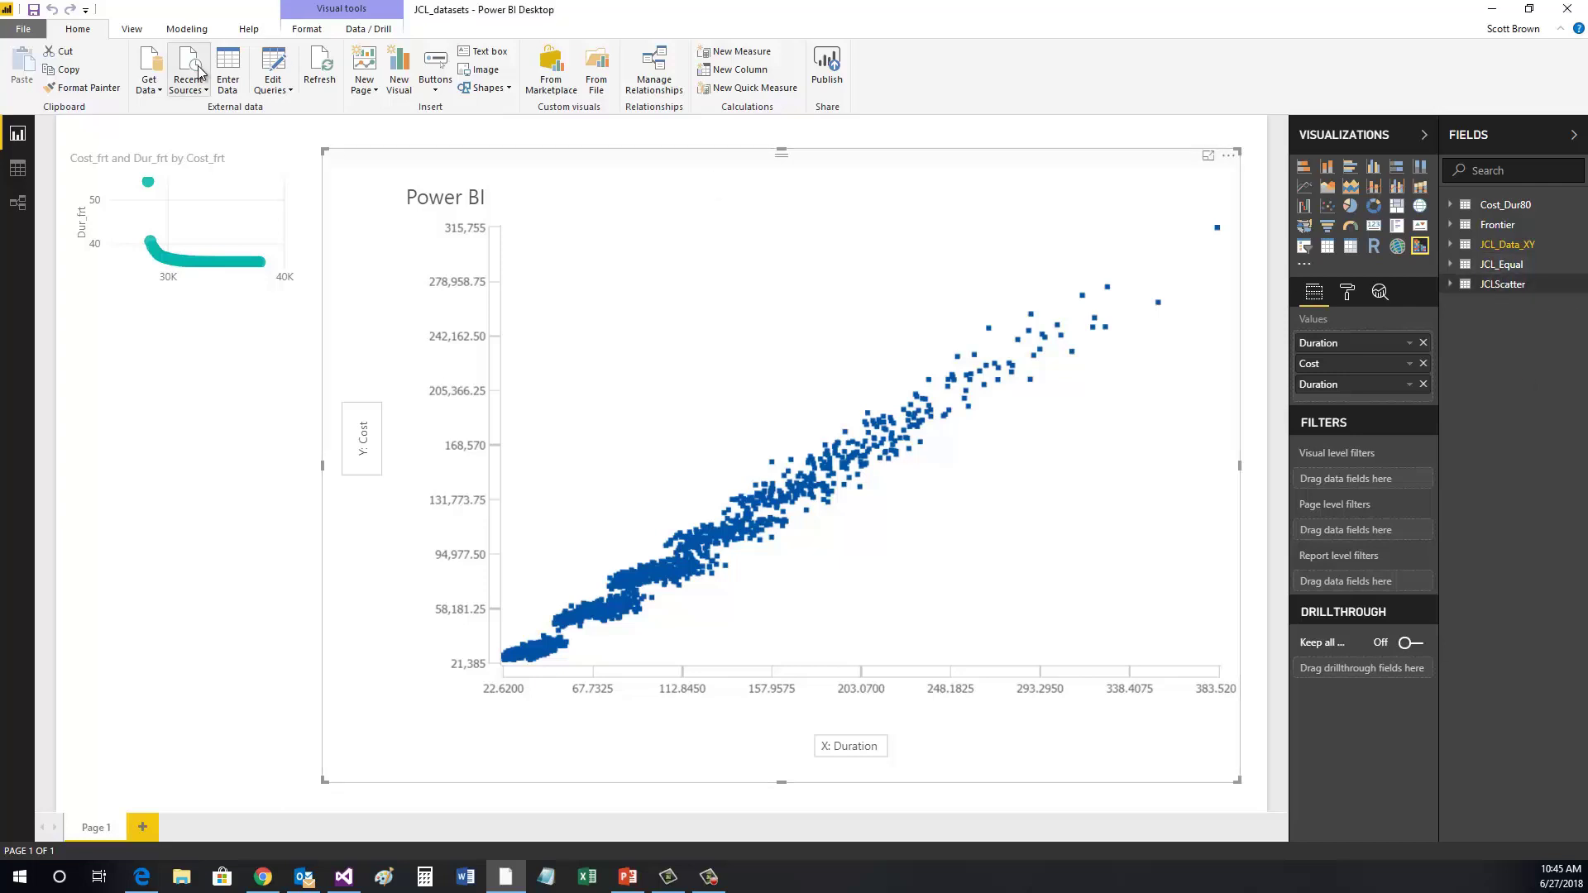
{"action": "left_click", "coordinate": [133, 30]}
Load another Enter Data table into the model as a new Table1
{"action": "left_click", "coordinate": [183, 32]}
{"action": "left_click", "coordinate": [157, 71]}
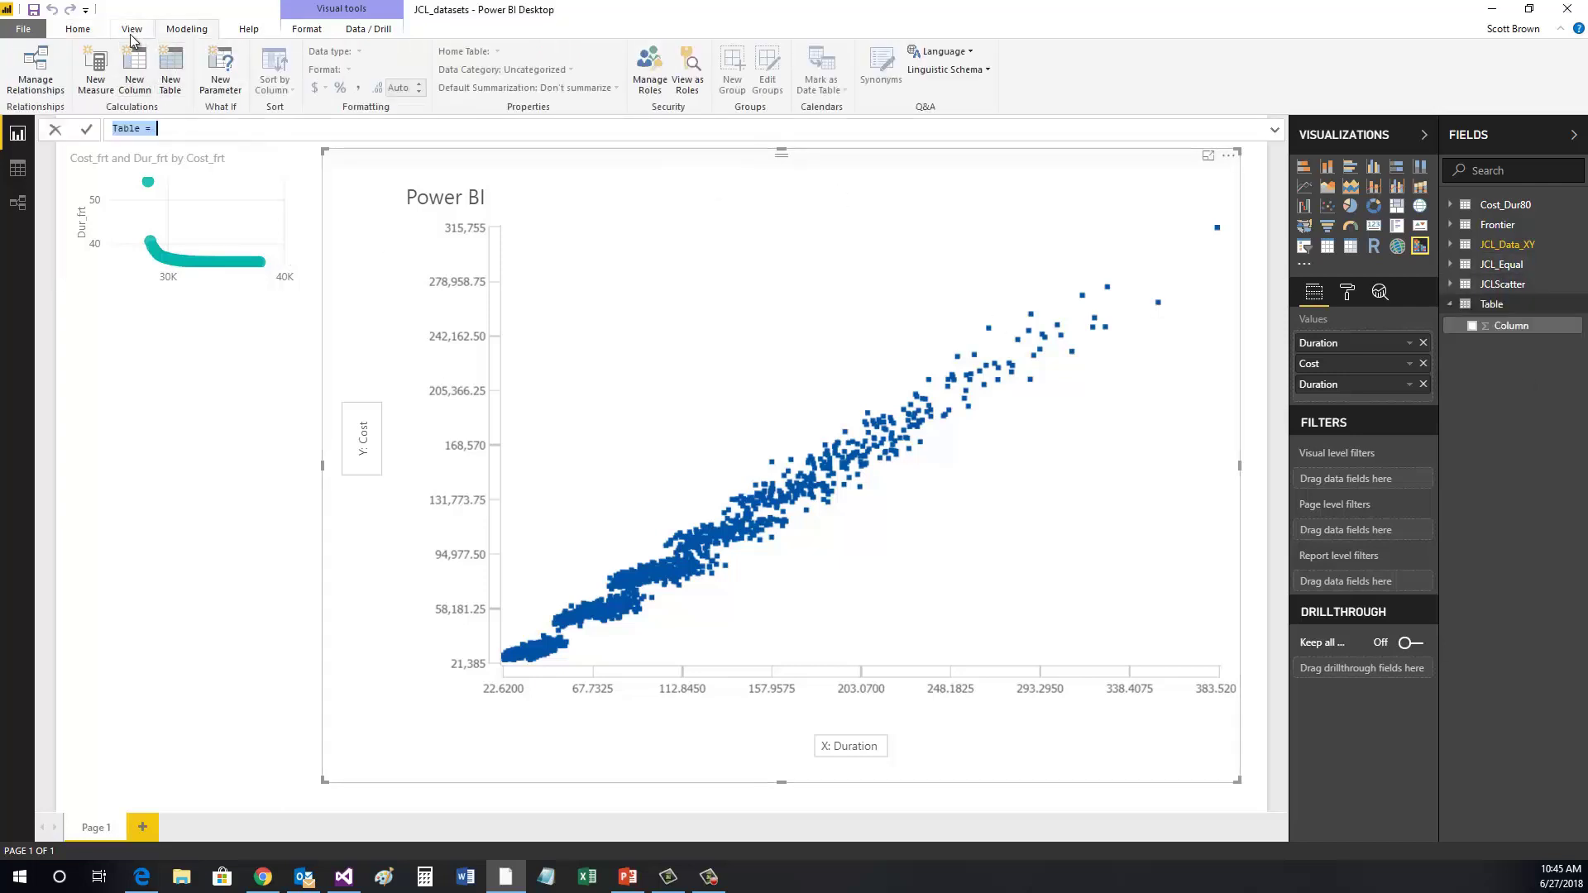
{"action": "left_click", "coordinate": [80, 30]}
{"action": "left_click", "coordinate": [235, 77]}
{"action": "left_click", "coordinate": [976, 683]}
Rename the new Table1 to FrontierAttr
{"action": "right_click", "coordinate": [1529, 306]}
{"action": "left_click", "coordinate": [1510, 456]}
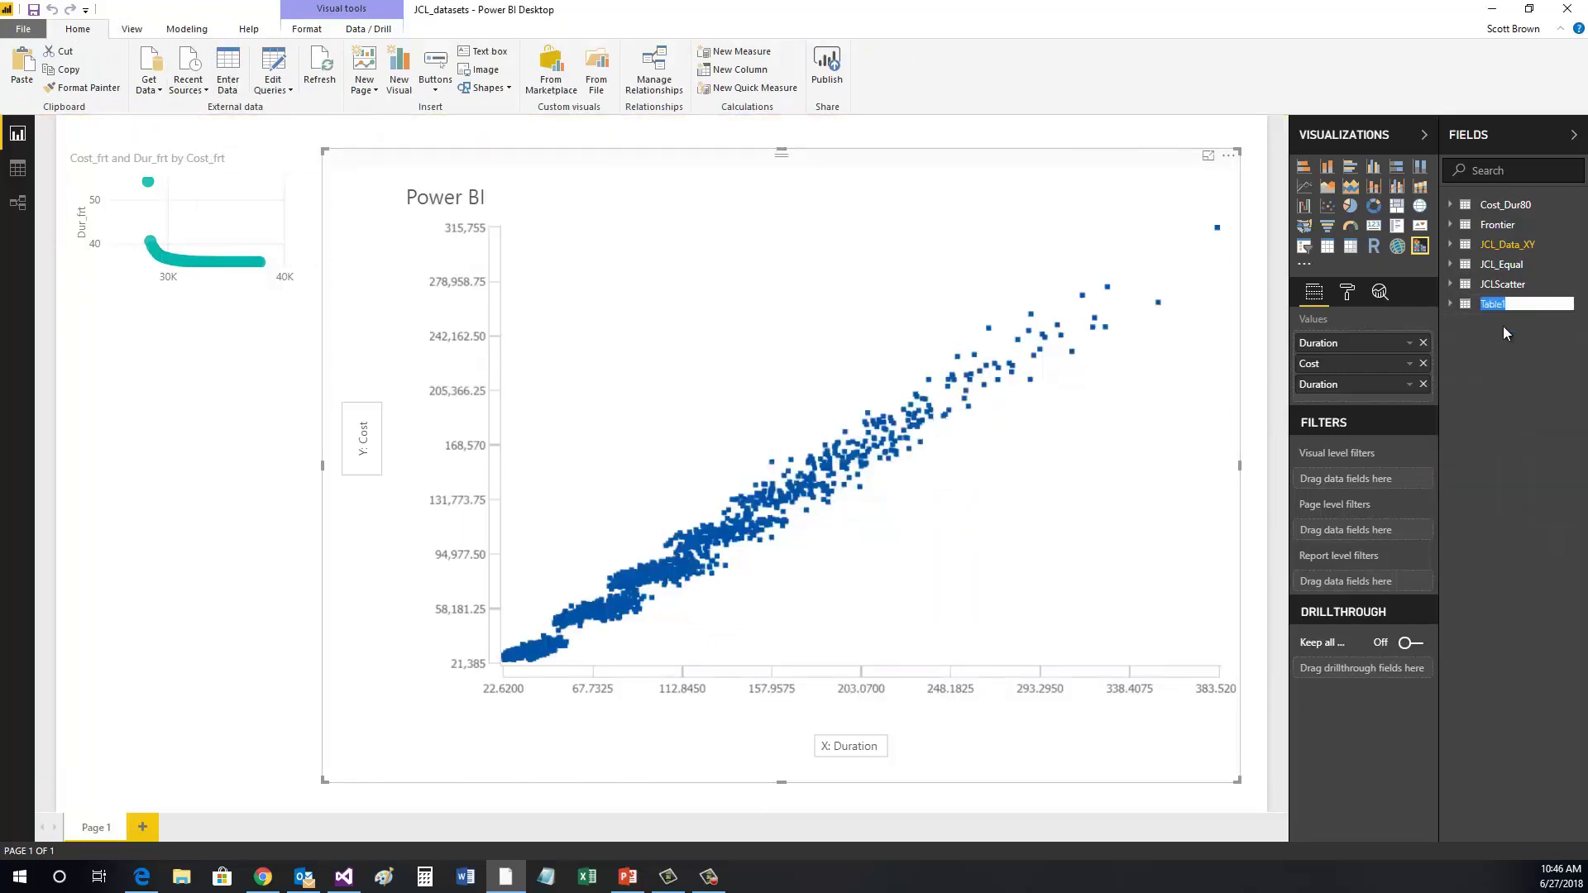
{"action": "type", "text": "FrontierAttr"}
{"action": "key", "text": "Return"}
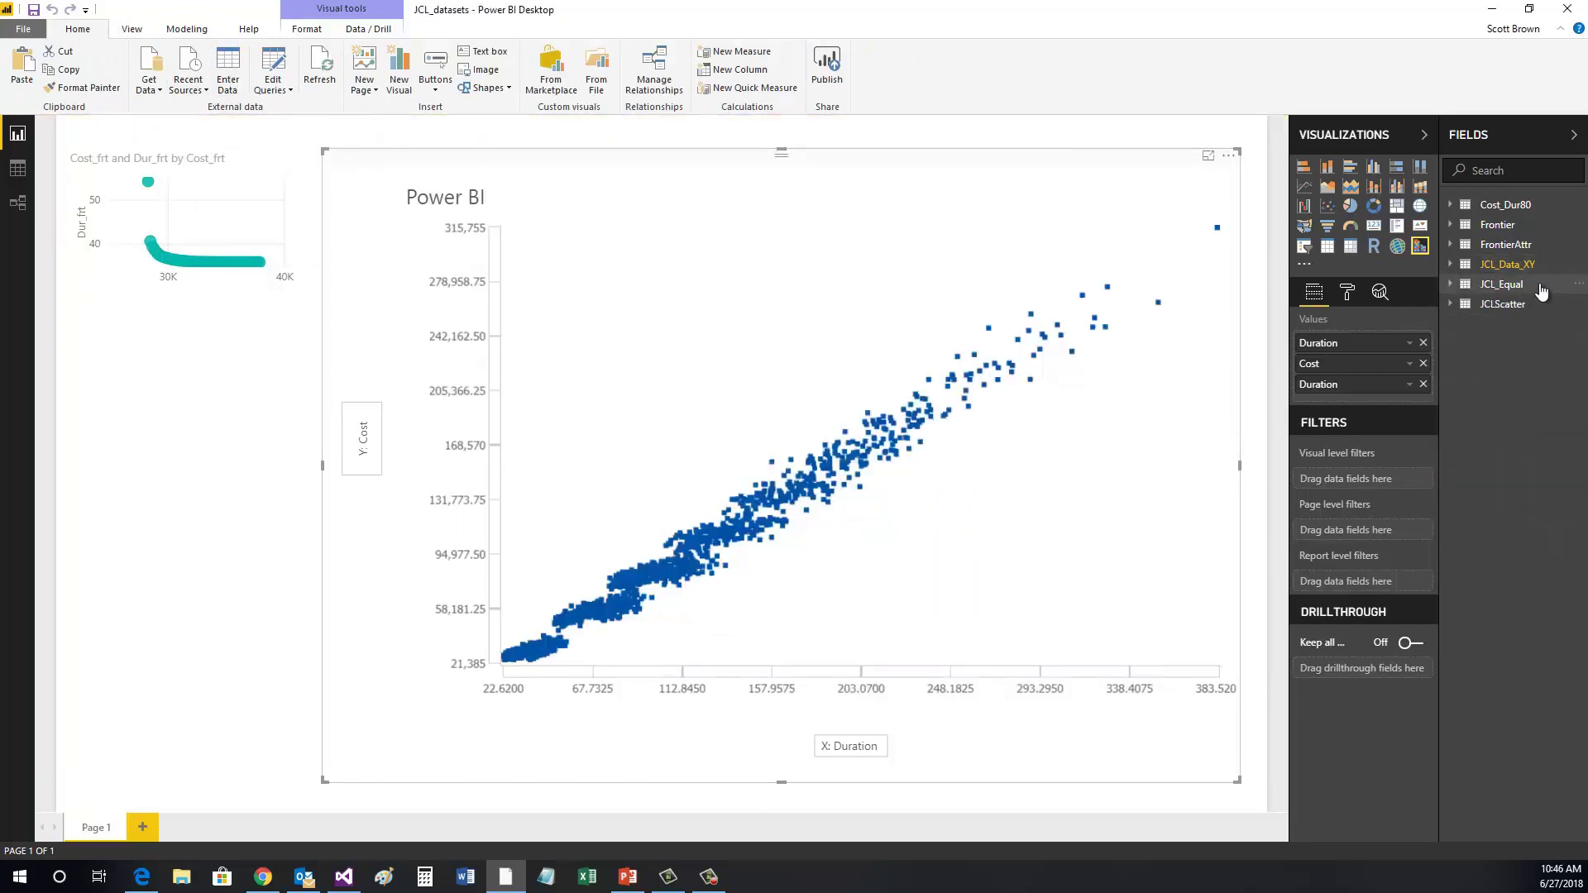
Rename the JCLScatter table to JCLScatterAttr by appending 'Attr'
{"action": "right_click", "coordinate": [1579, 307]}
{"action": "left_click", "coordinate": [1482, 417]}
{"action": "right_click", "coordinate": [1513, 308]}
{"action": "key", "text": "Escape"}
{"action": "key", "text": "End"}
{"action": "type", "text": "Attr"}
{"action": "key", "text": "Return"}
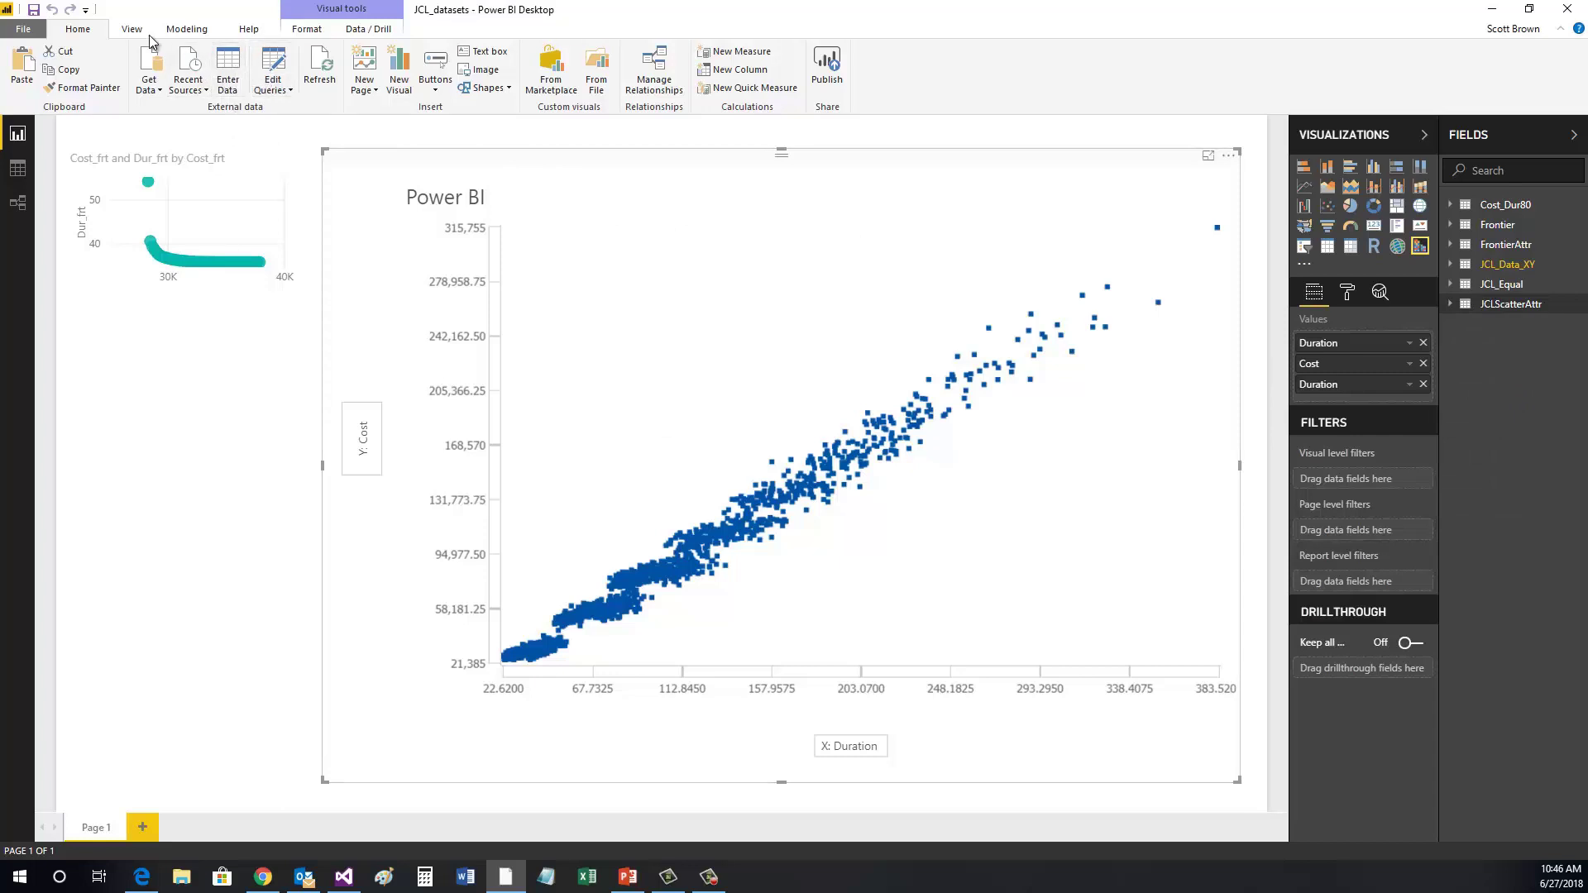
Create the calculated table JCLScatter = CROSSJOIN(JCL_Data_XY, JCLScatterAttr)
{"action": "left_click", "coordinate": [185, 30]}
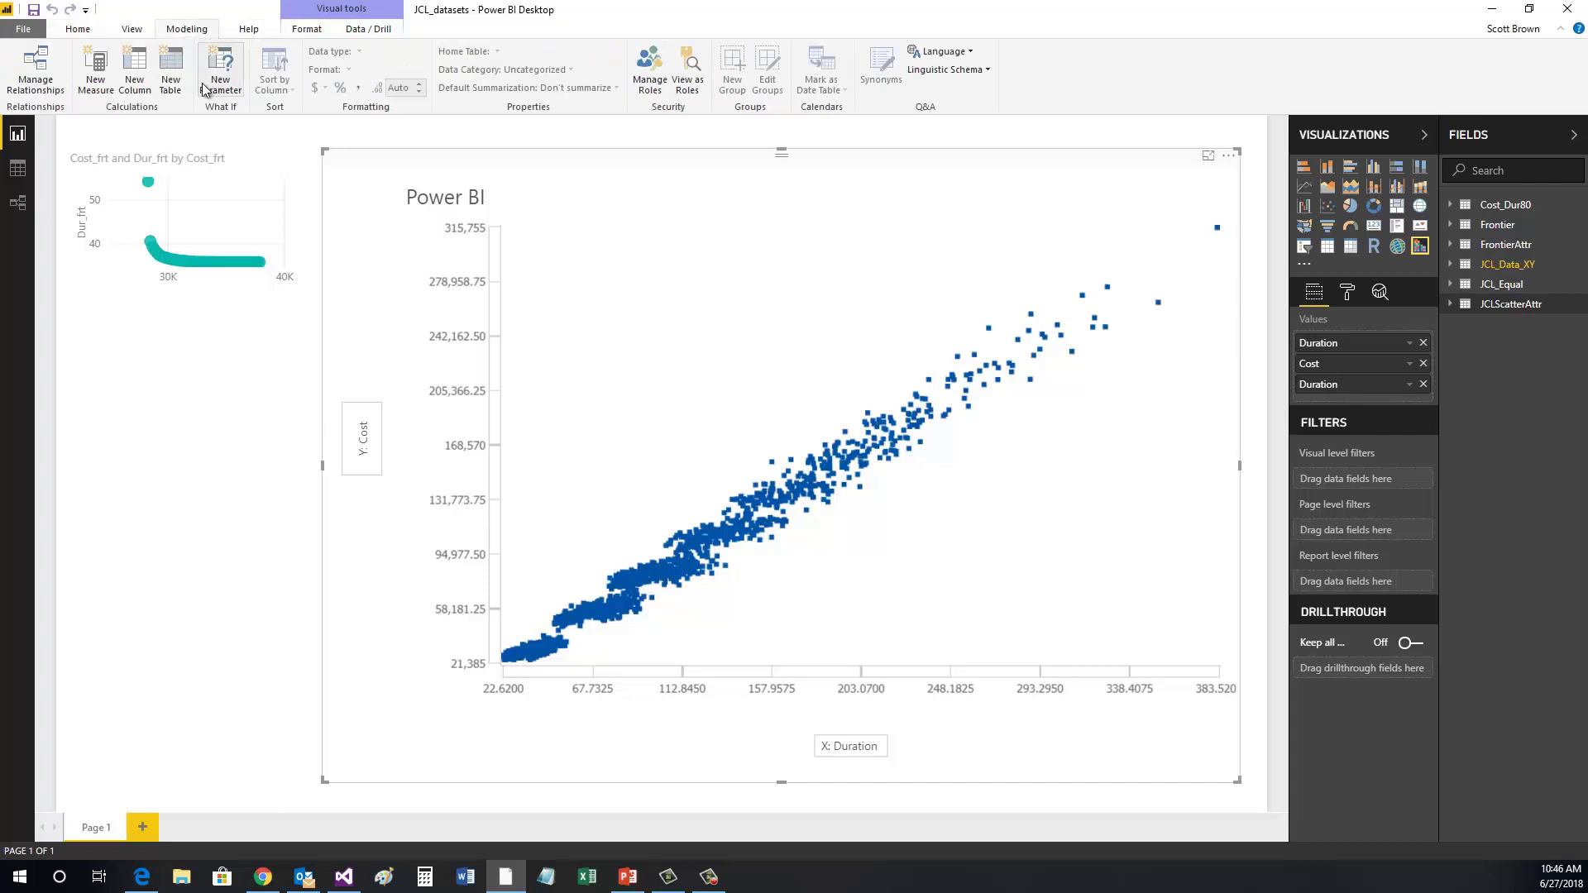
{"action": "left_click", "coordinate": [170, 76]}
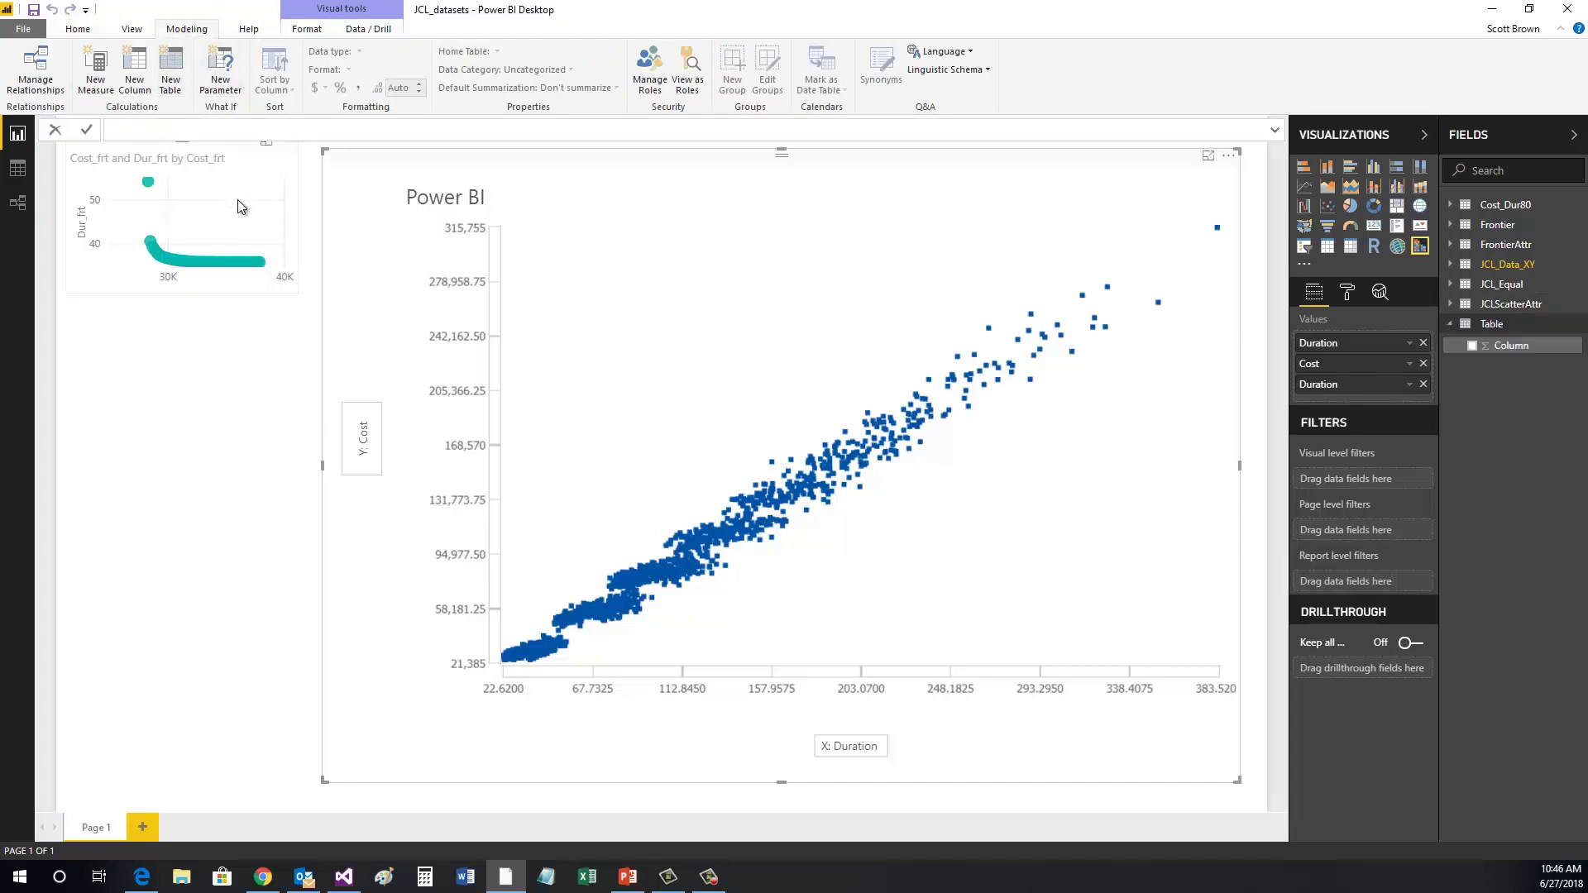
{"action": "type", "text": "JCLScatter = CROSSJOIN("}
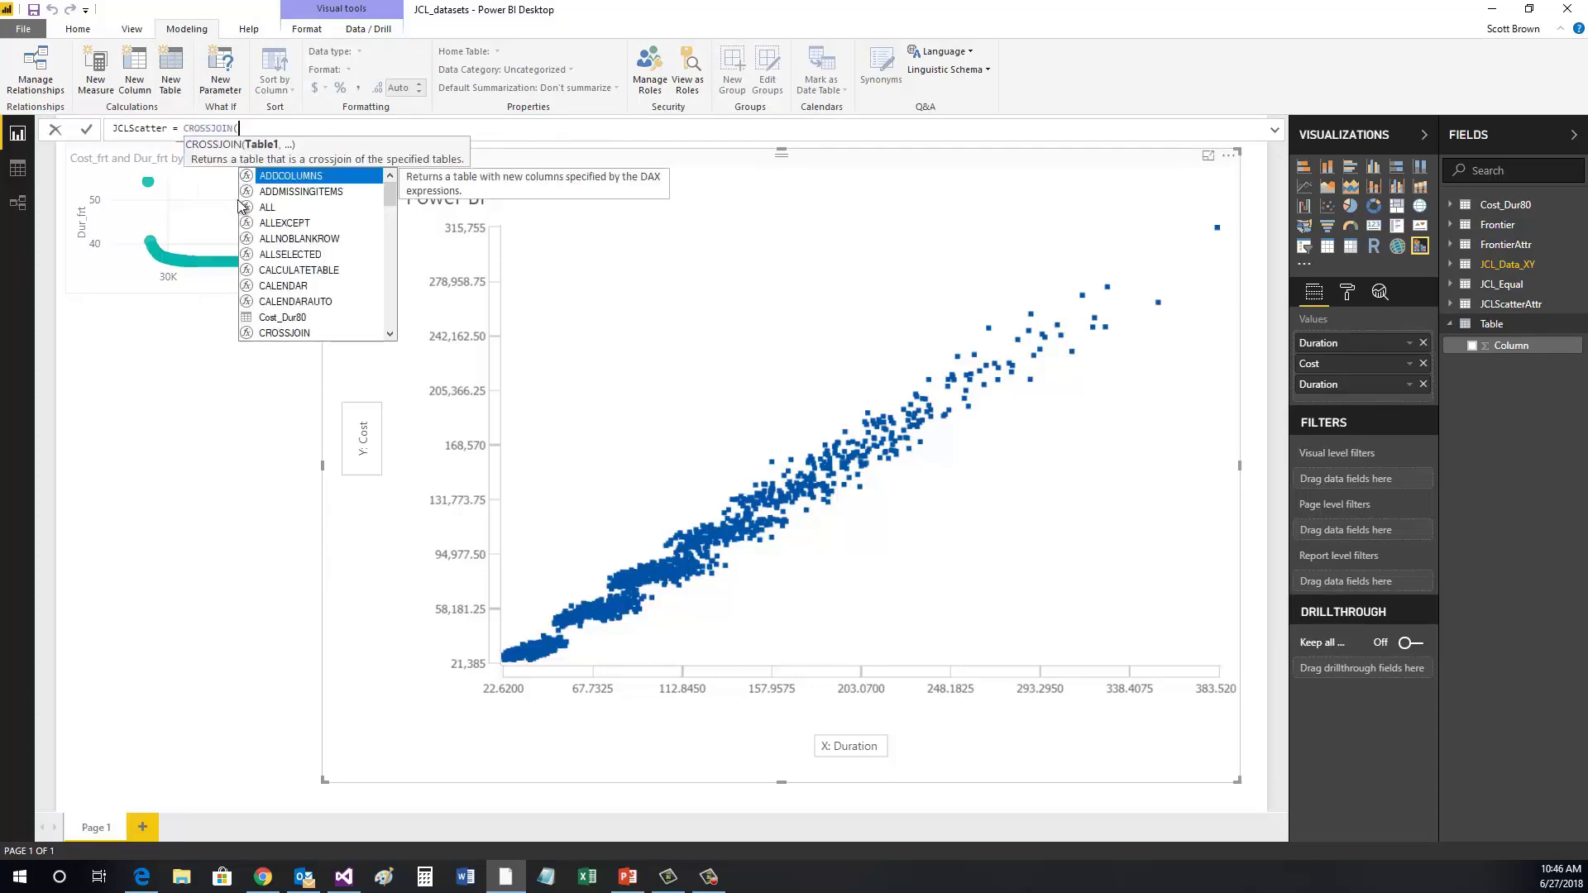
{"action": "type", "text": "JC"}
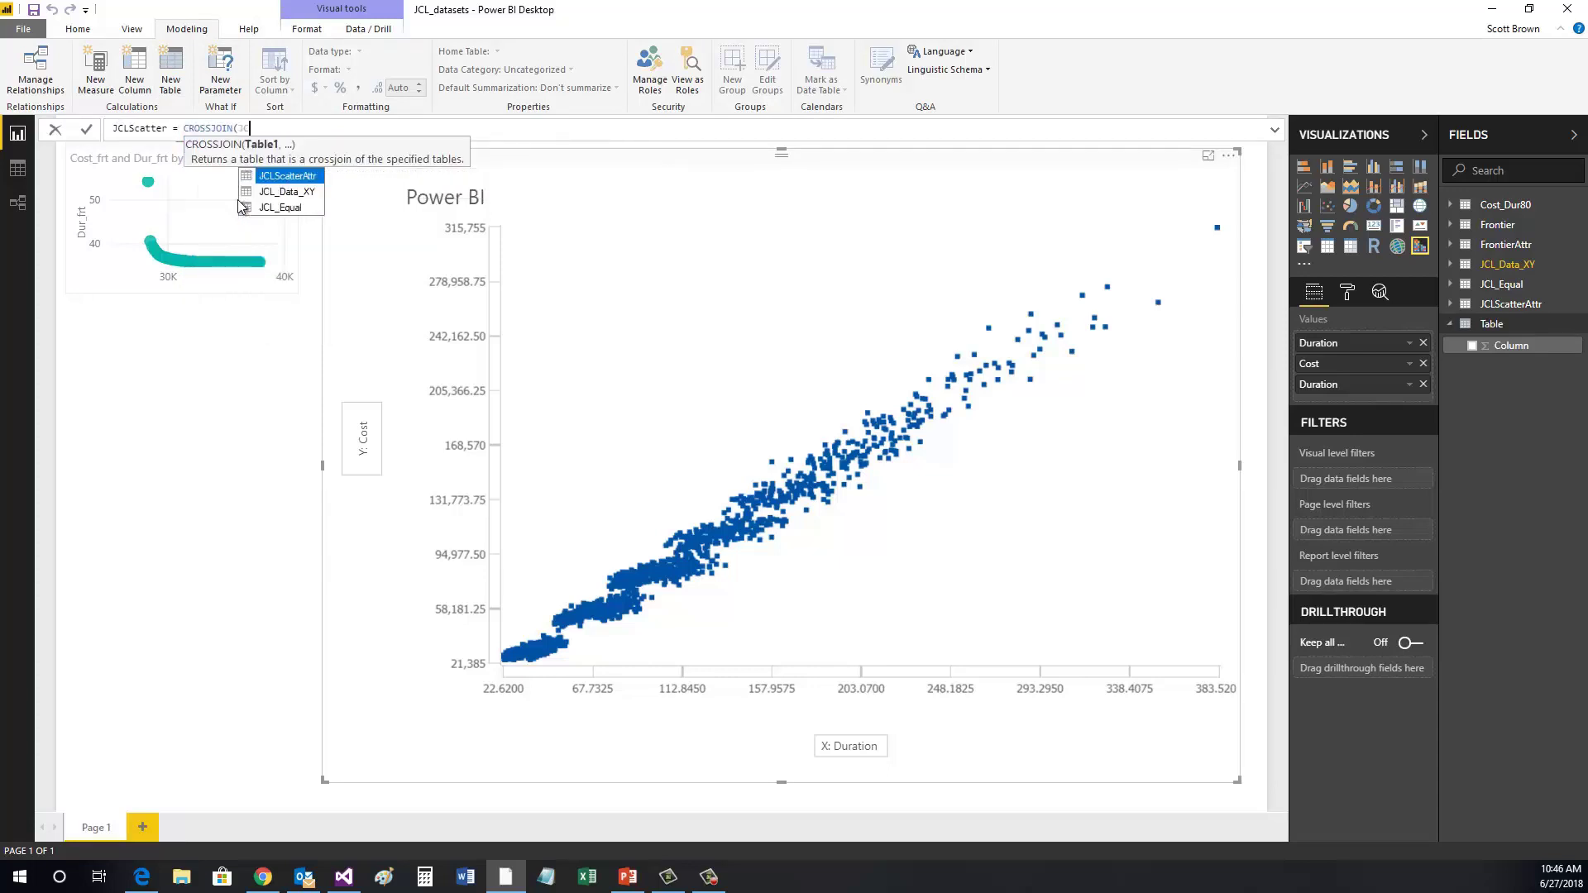
{"action": "key", "text": "Down"}
{"action": "key", "text": "Tab"}
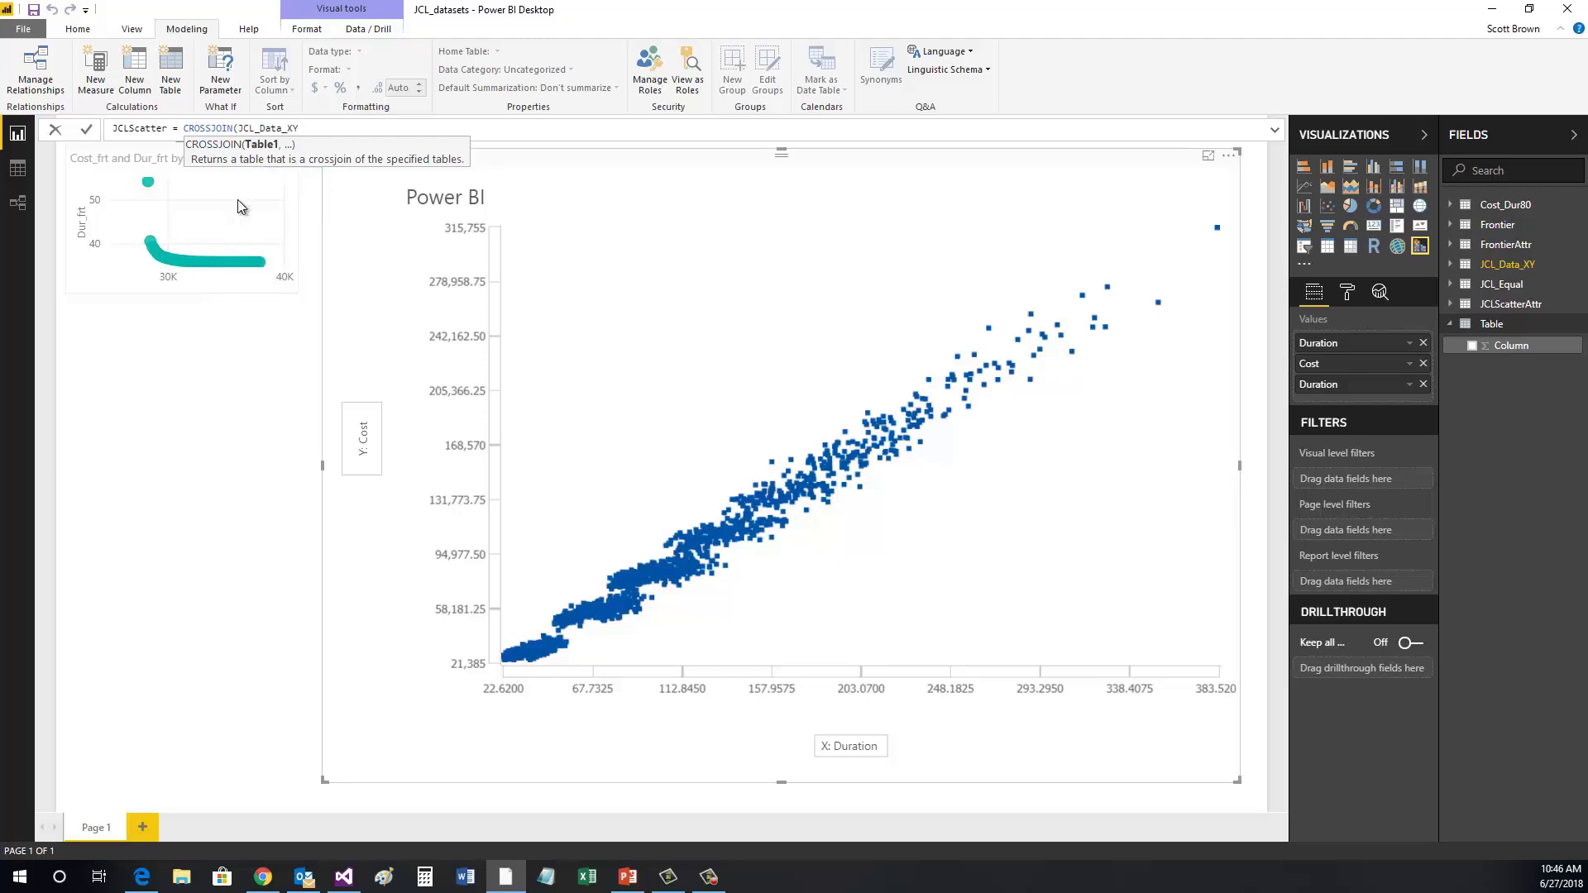
{"action": "type", "text": ", "}
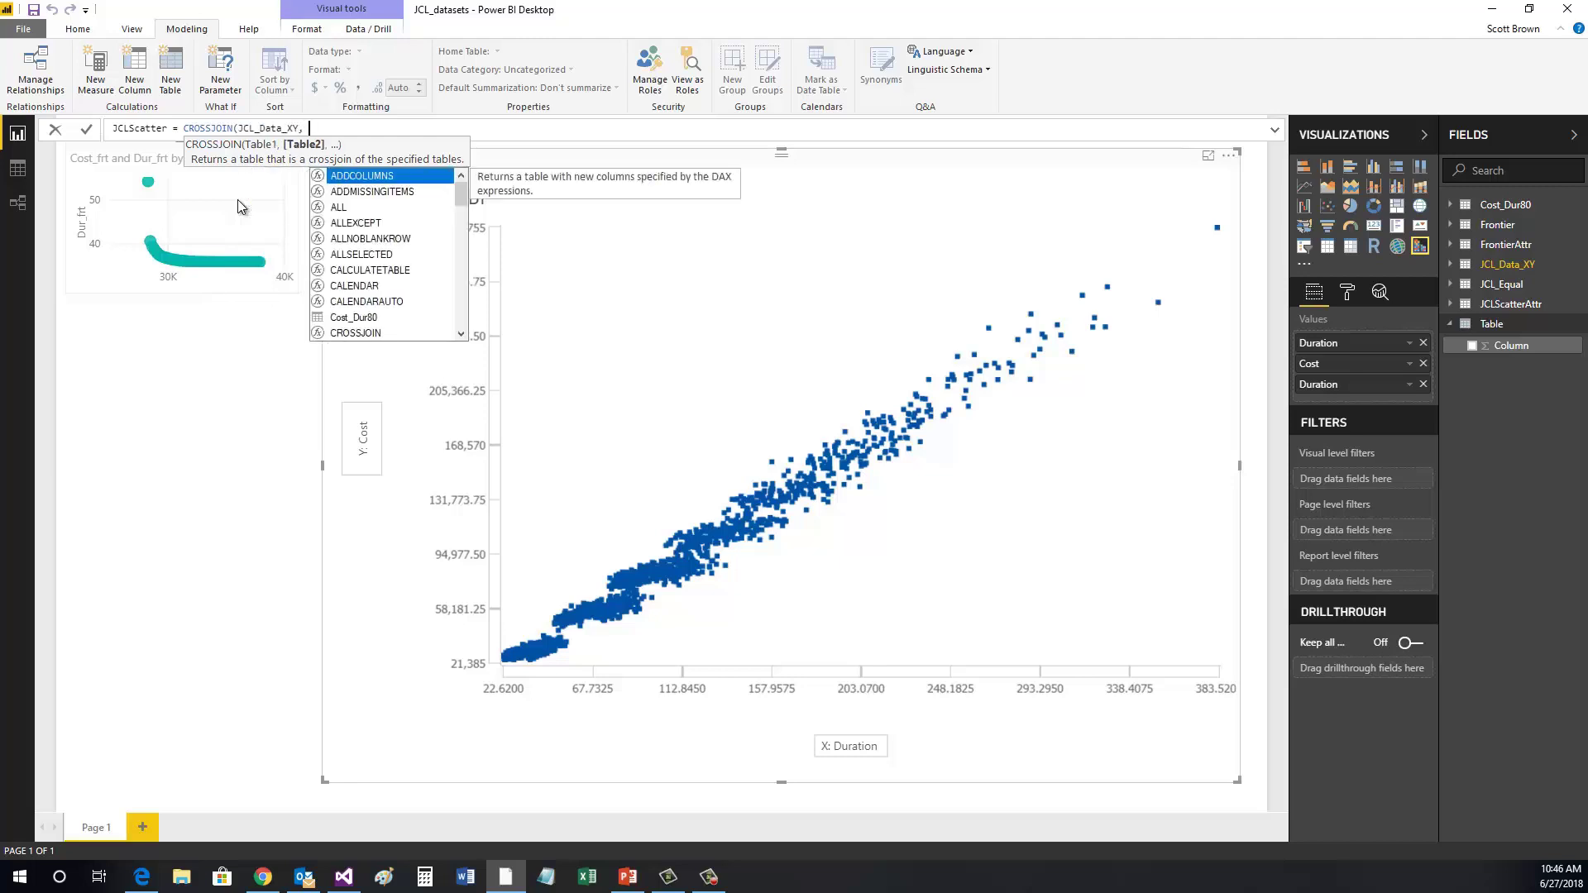
{"action": "type", "text": "JCL"}
{"action": "key", "text": "Tab"}
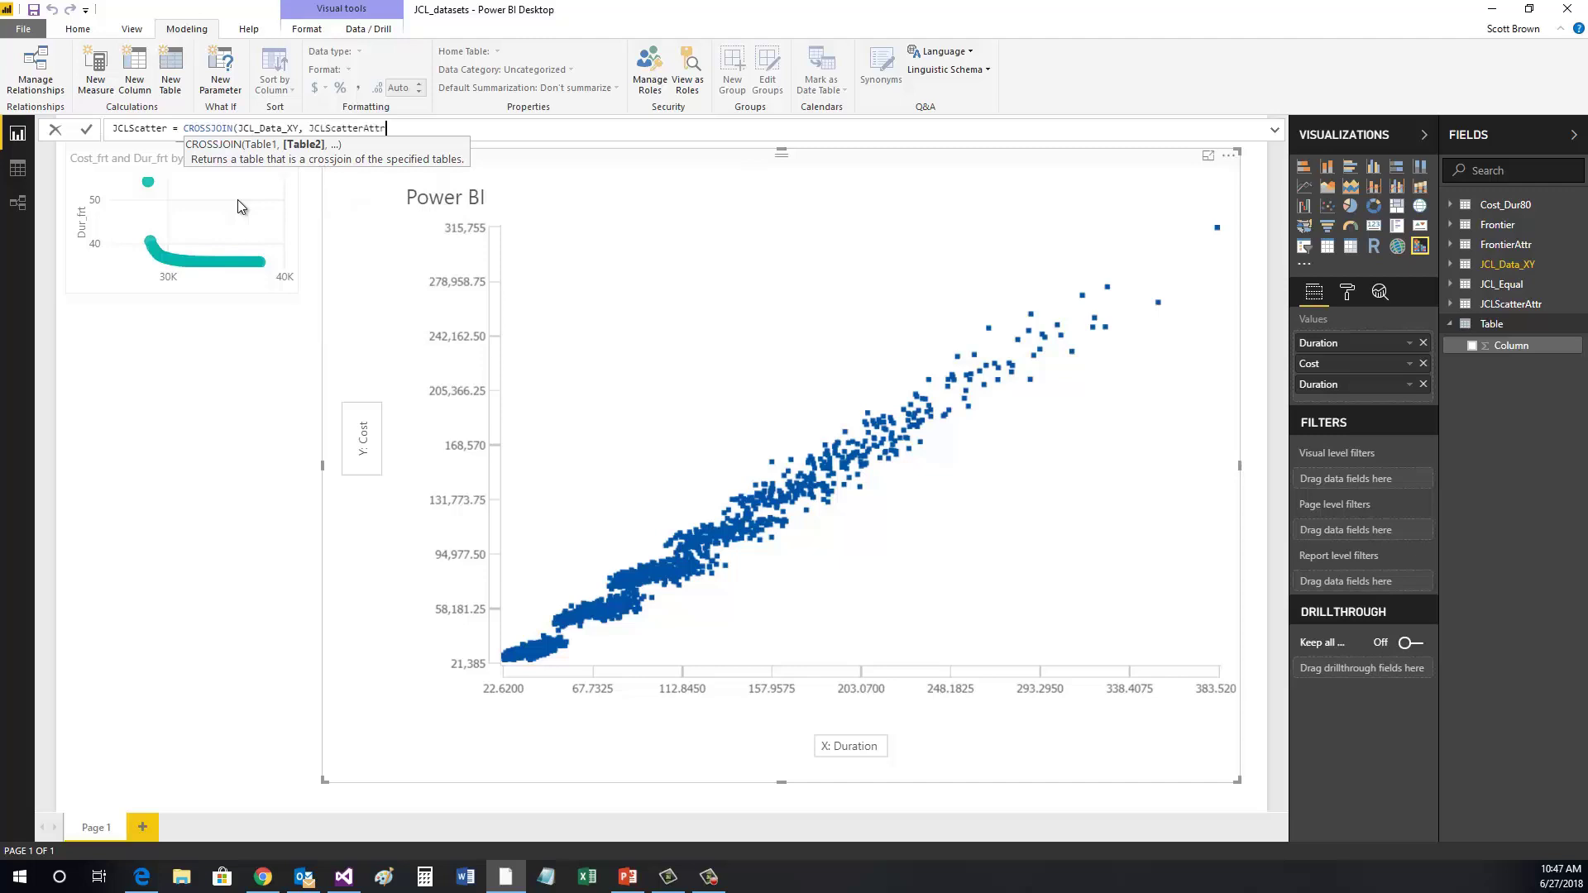
{"action": "type", "text": ")"}
{"action": "key", "text": "Return"}
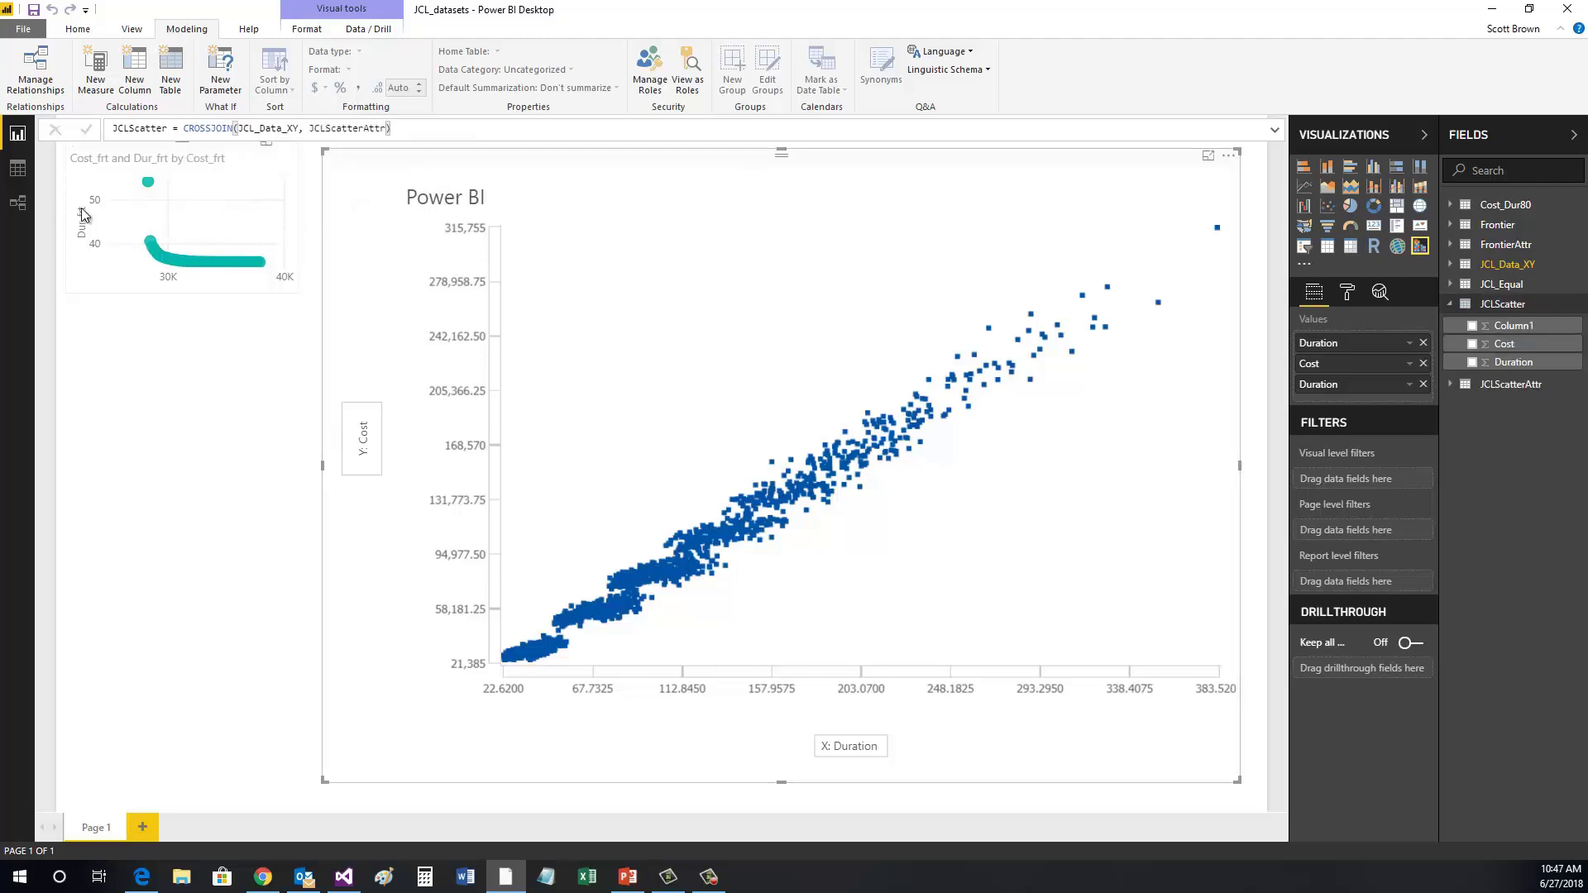
Check JCLScatter's Cost, Duration and Column1 columns in Data view, then return to Report view
{"action": "left_click", "coordinate": [429, 207]}
{"action": "left_click", "coordinate": [1450, 384]}
{"action": "left_click", "coordinate": [1503, 304]}
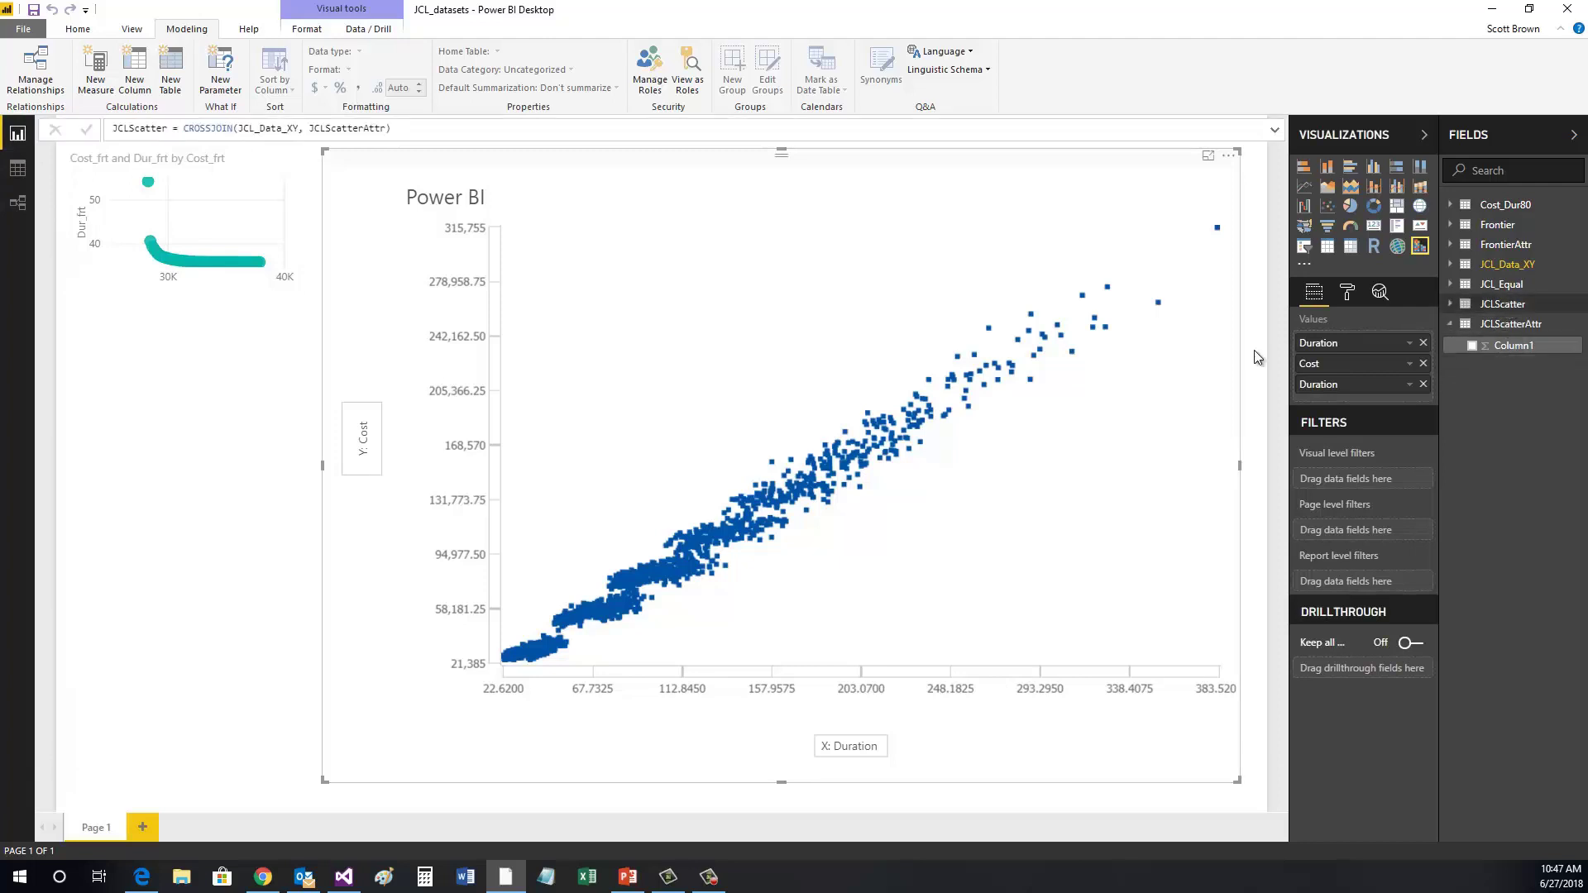
{"action": "left_click", "coordinate": [18, 165]}
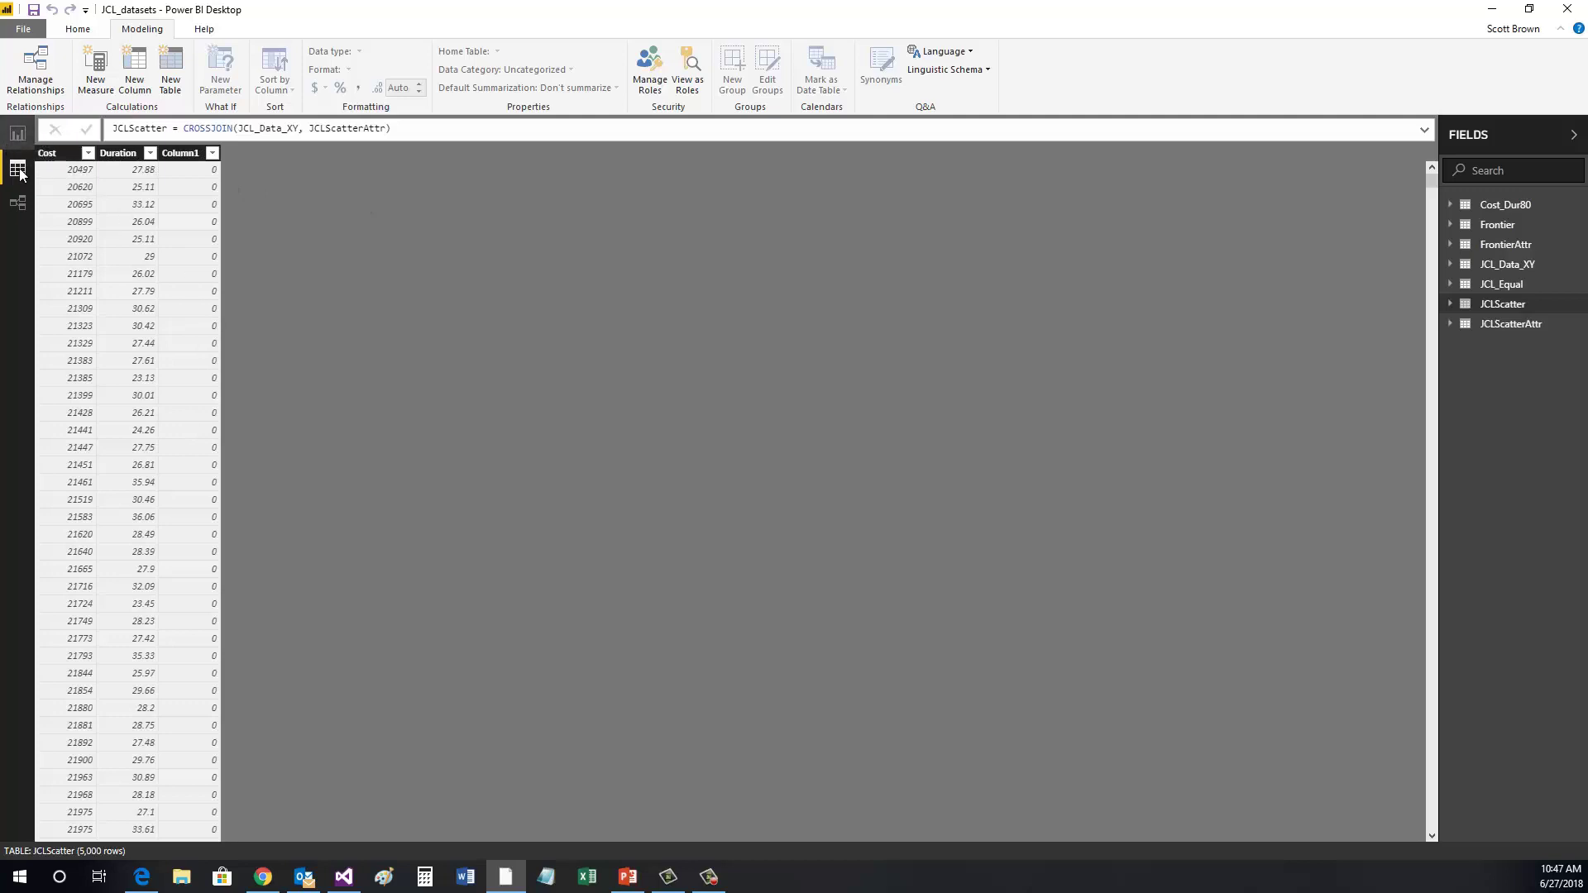
{"action": "left_click", "coordinate": [18, 133]}
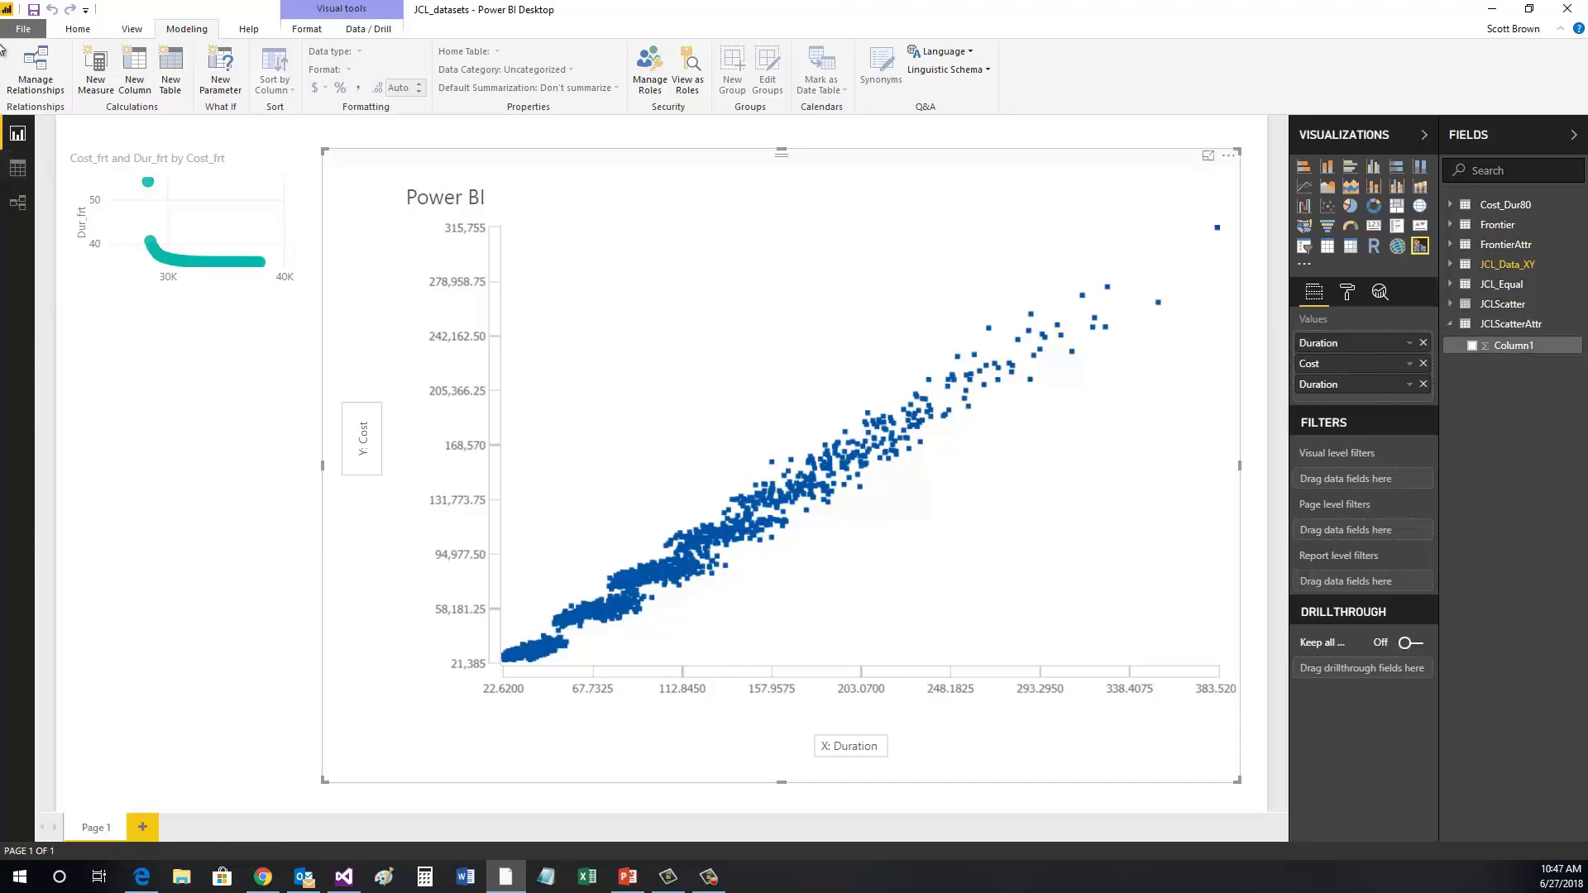
Start a new calculated table FrontierCurve = CROSSJOIN with Frontier as the first table
{"action": "left_click", "coordinate": [171, 70]}
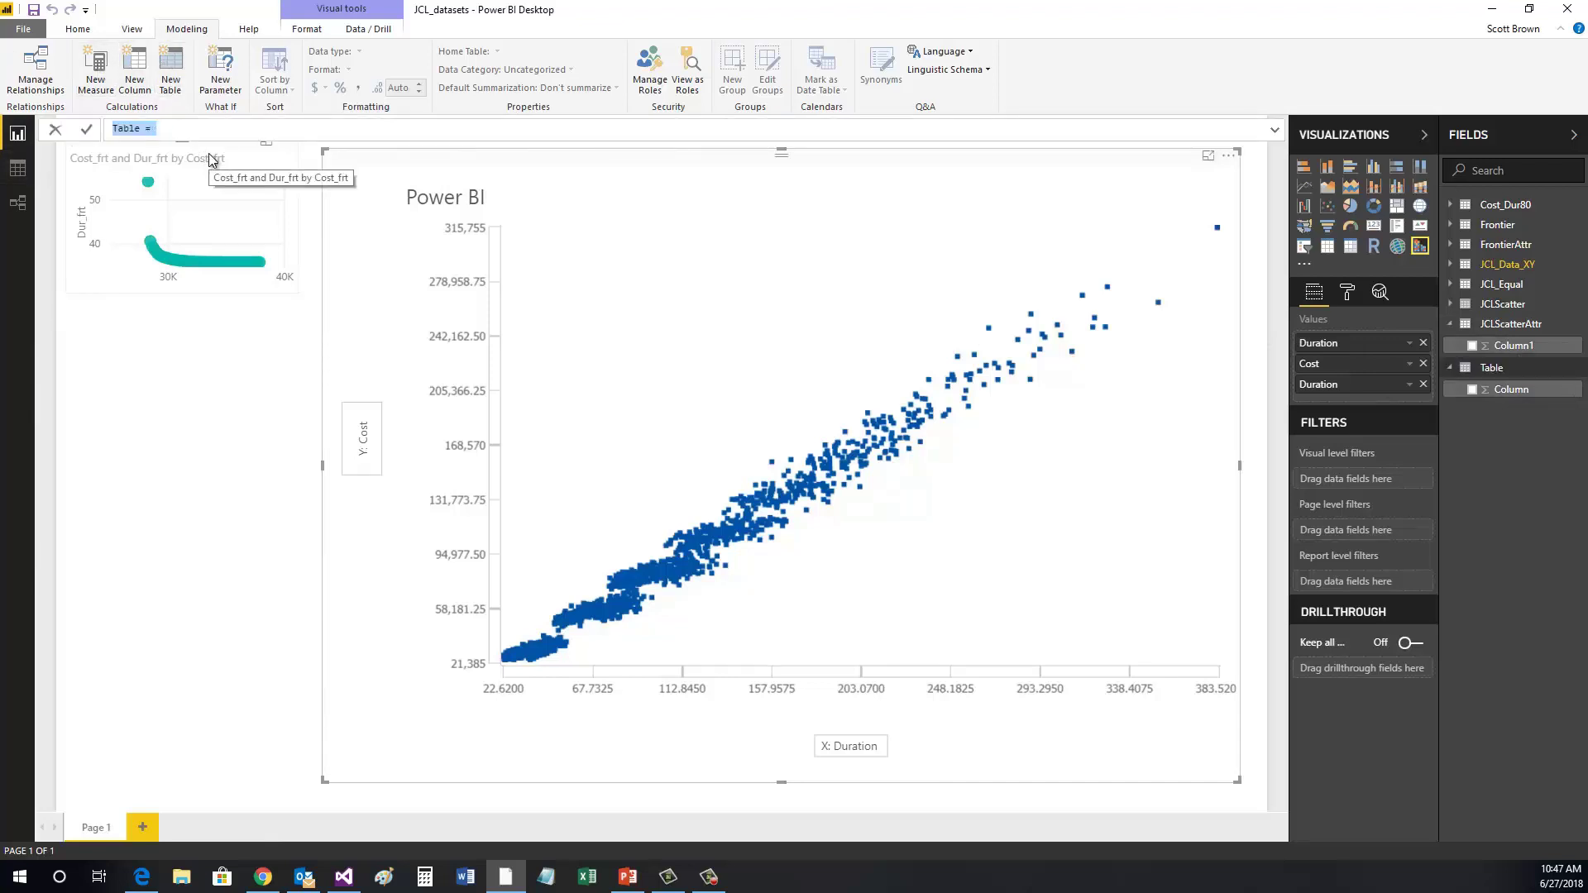
{"action": "type", "text": "Frontier"}
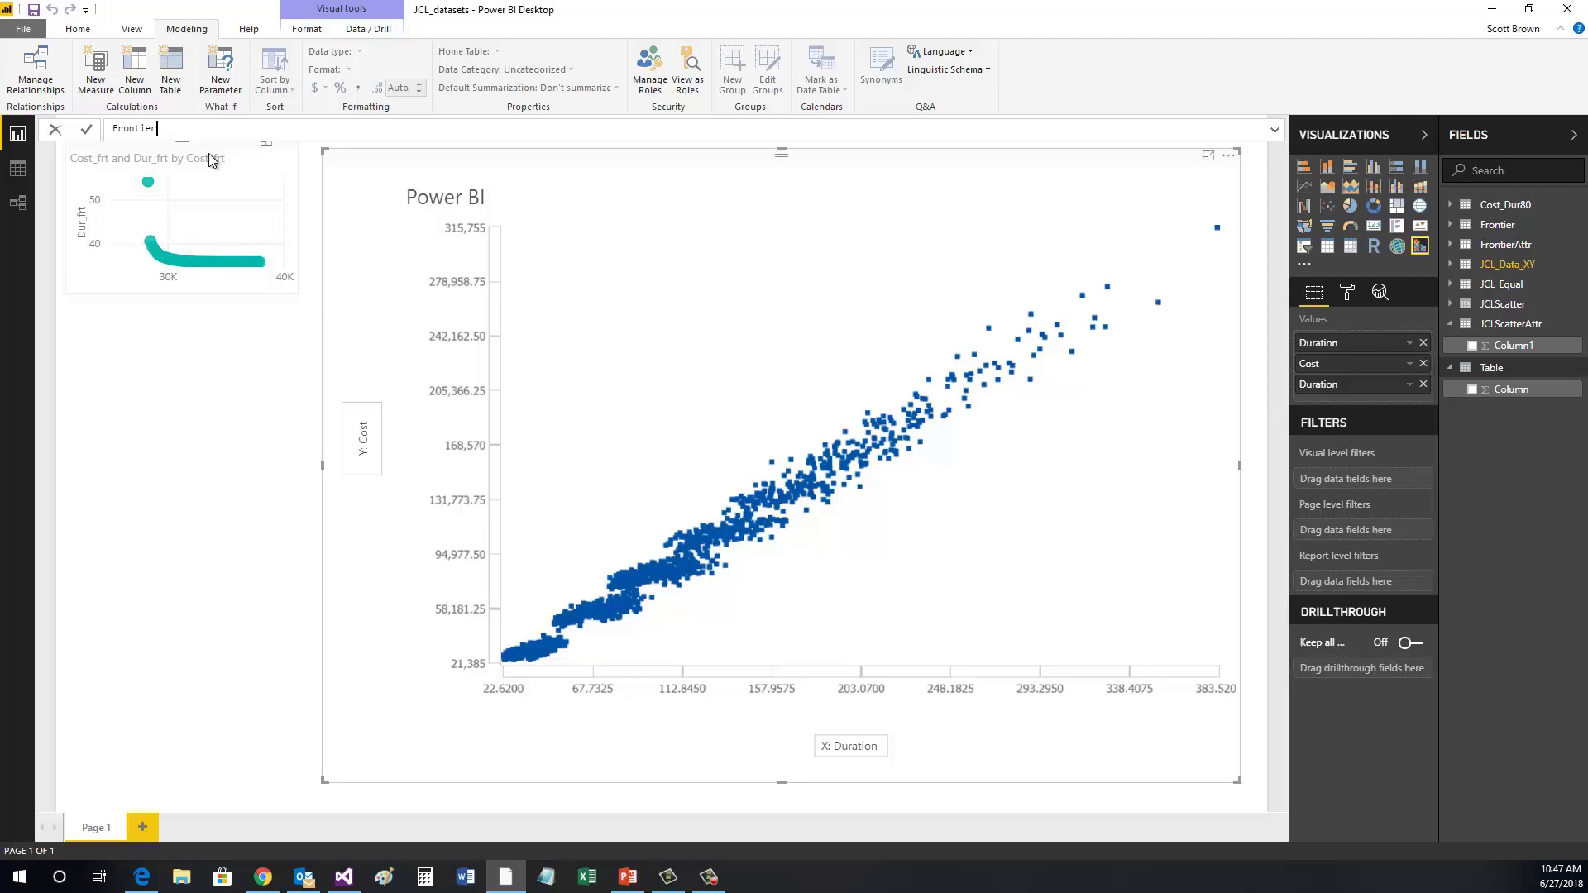
{"action": "type", "text": "Curve = Cr"}
{"action": "key", "text": "Tab"}
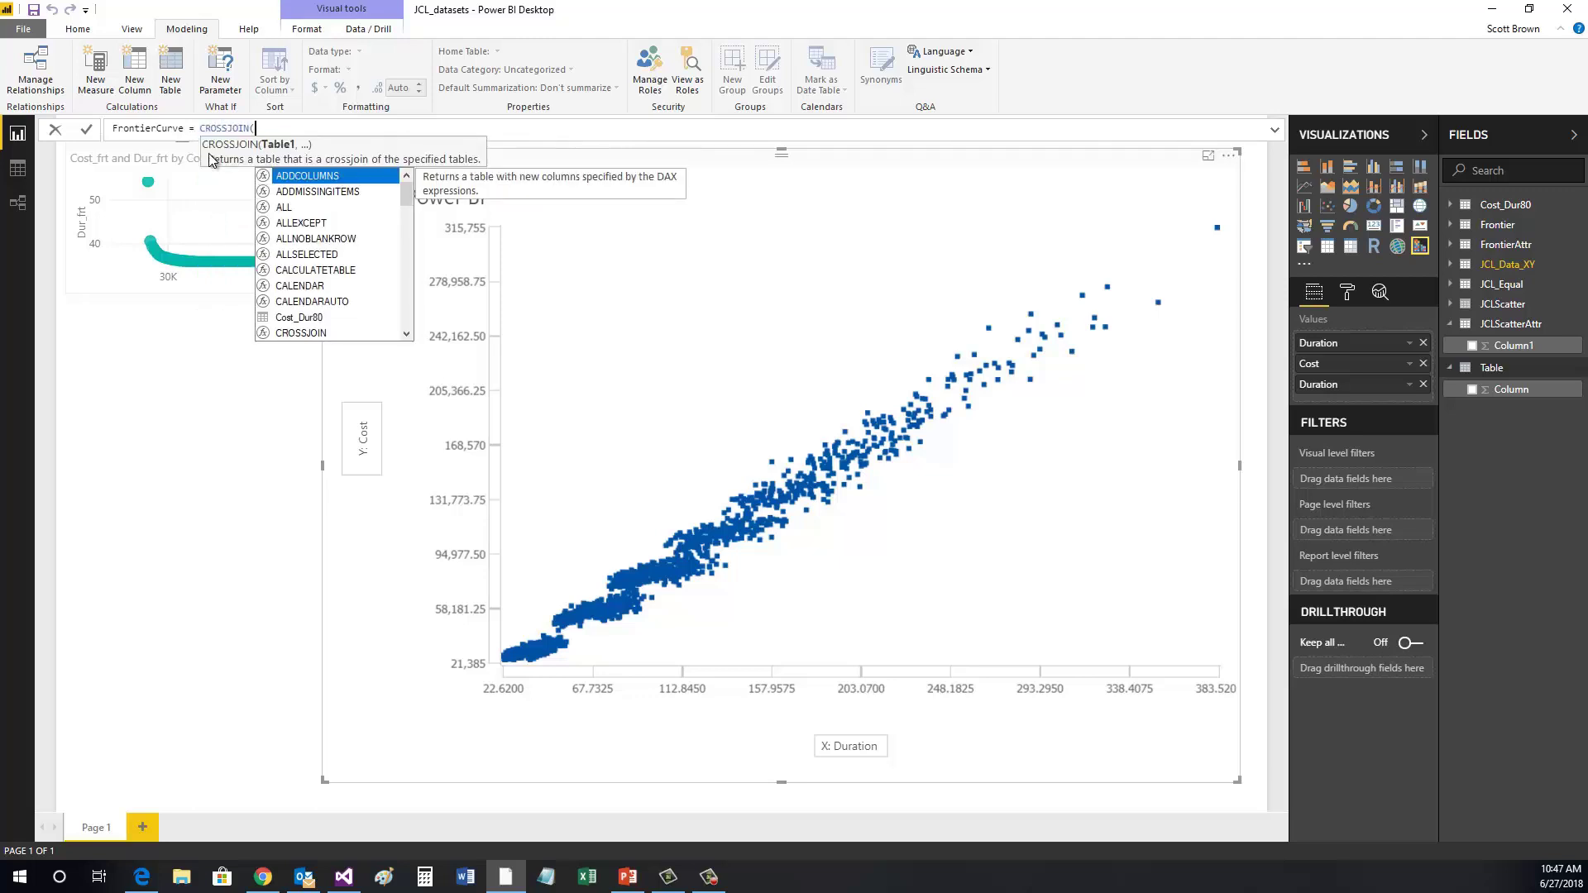
{"action": "type", "text": "Fron"}
{"action": "key", "text": "Tab"}
Complete the formula with FrontierAttr as the second table and view FrontierCurve's 51 rows in Data view
{"action": "type", "text": ", r"}
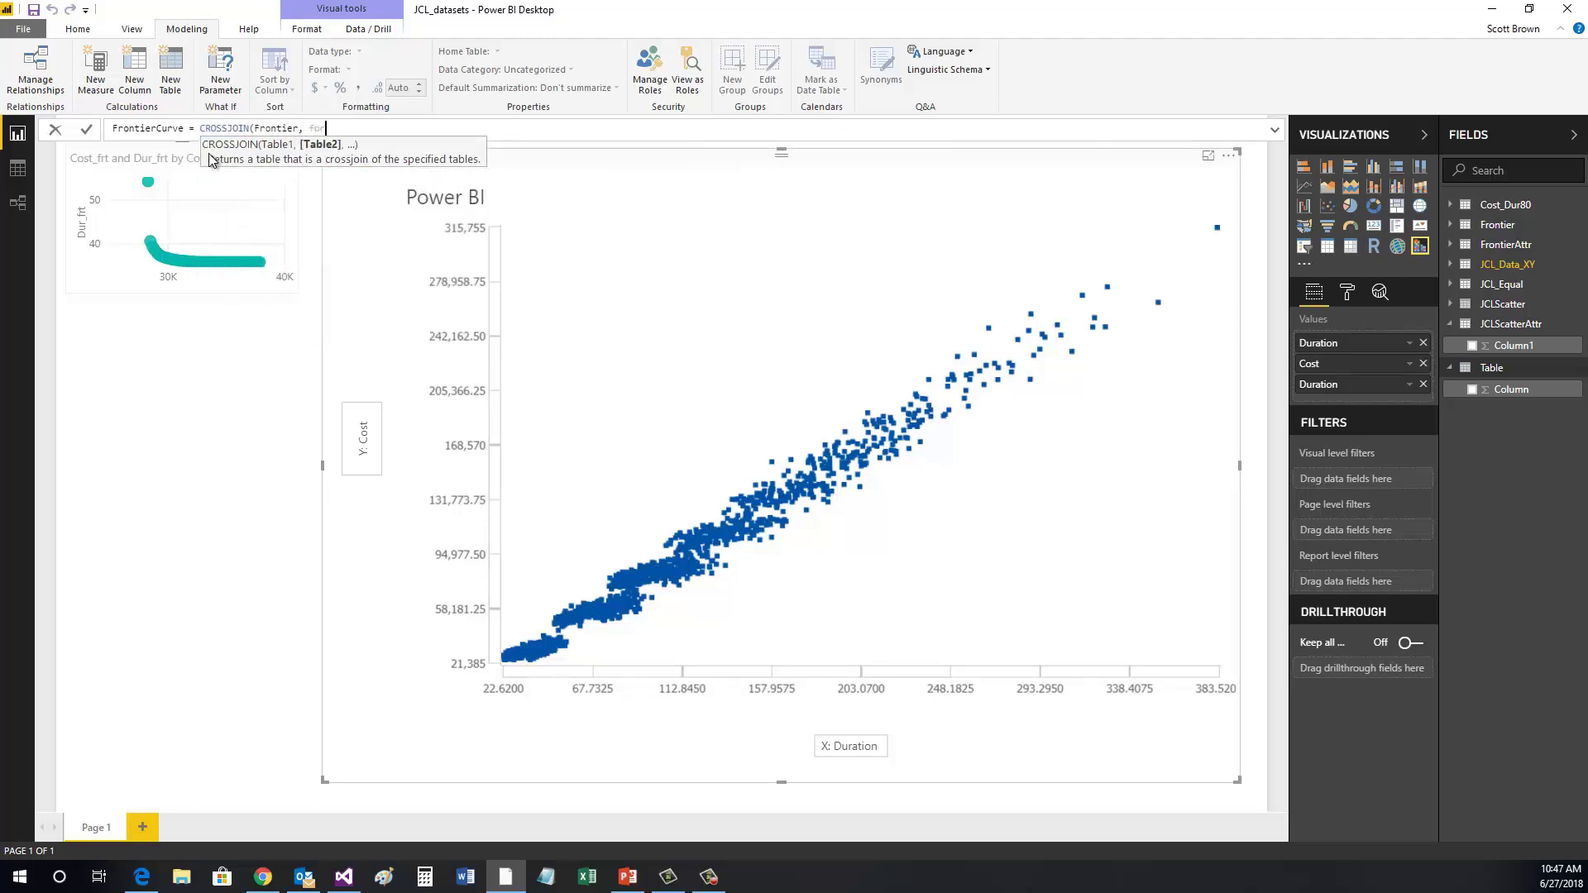
{"action": "key", "text": "BackSpace"}
{"action": "type", "text": "f"}
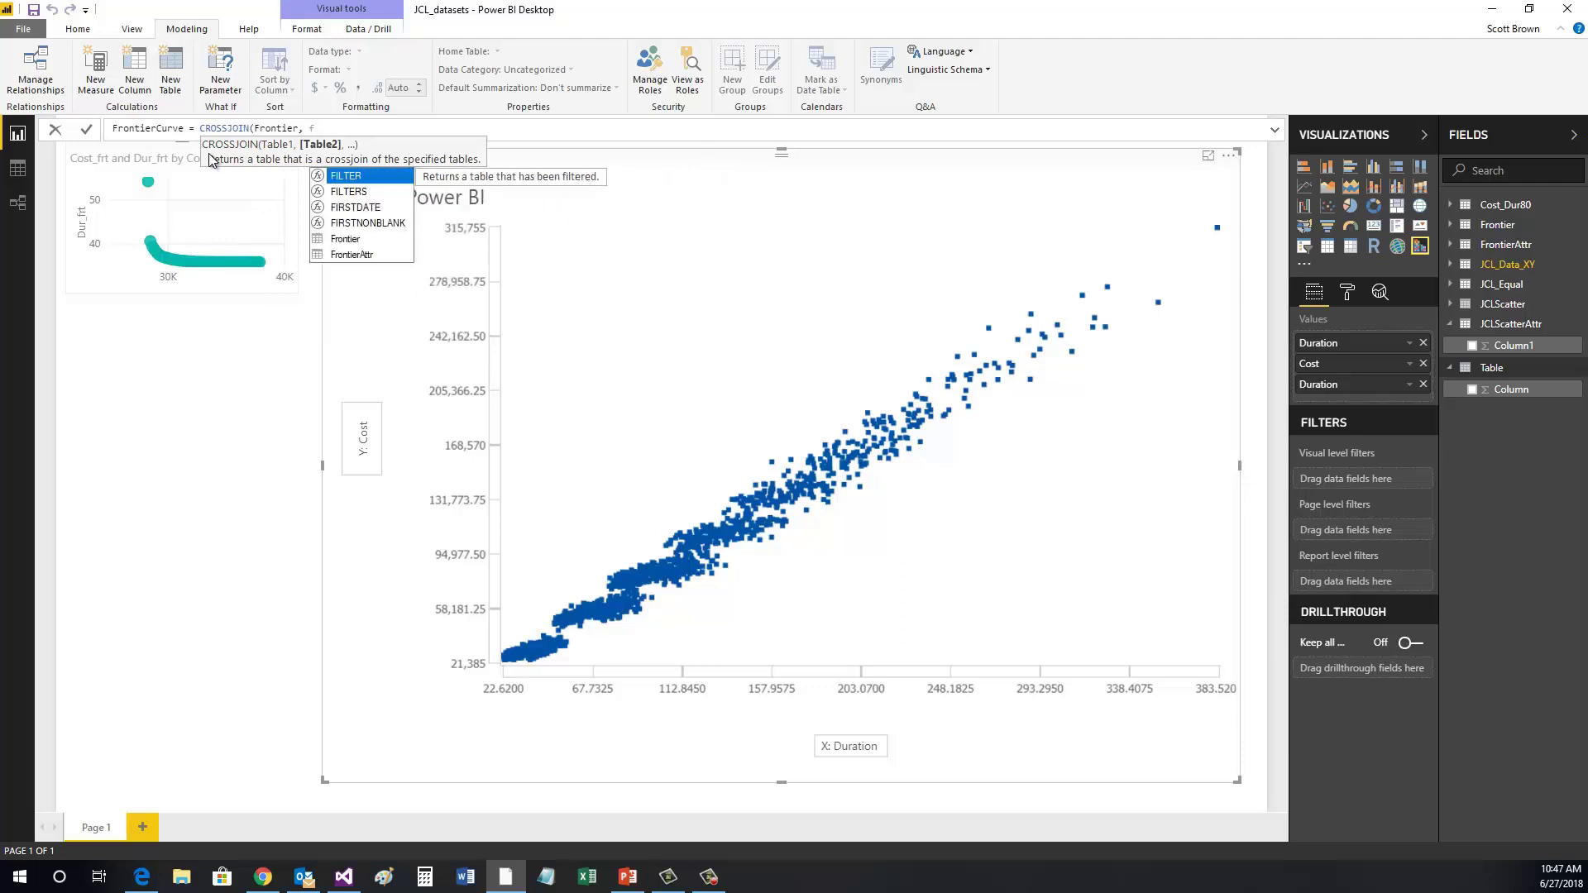
{"action": "key", "text": "Down"}
{"action": "key", "text": "Down"}
{"action": "key", "text": "Escape"}
{"action": "key", "text": "Tab"}
{"action": "type", "text": ")"}
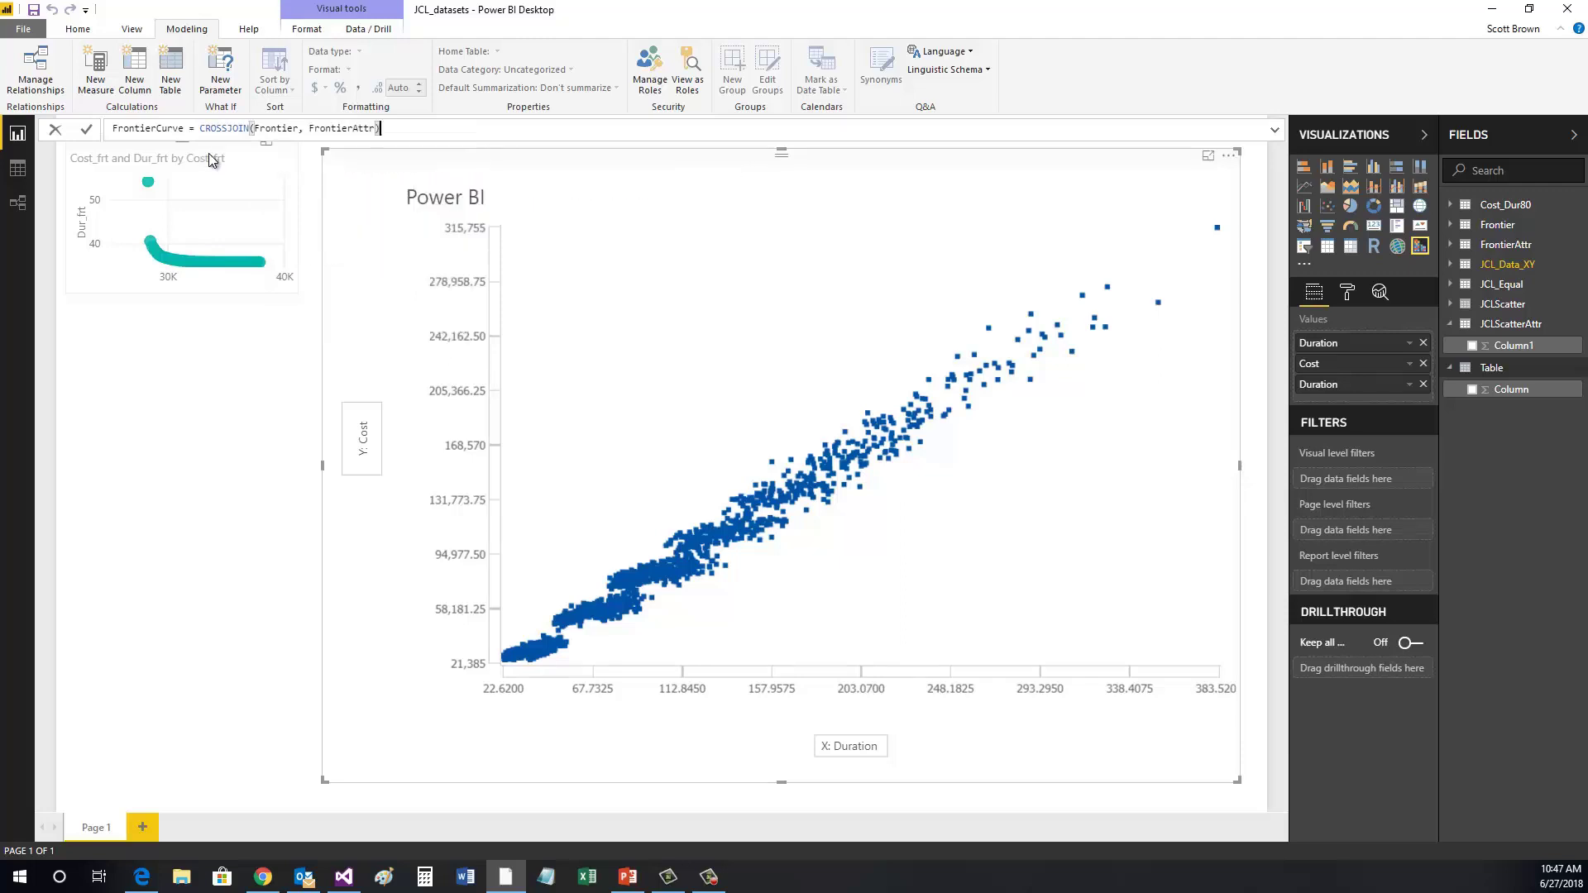
{"action": "key", "text": "Return"}
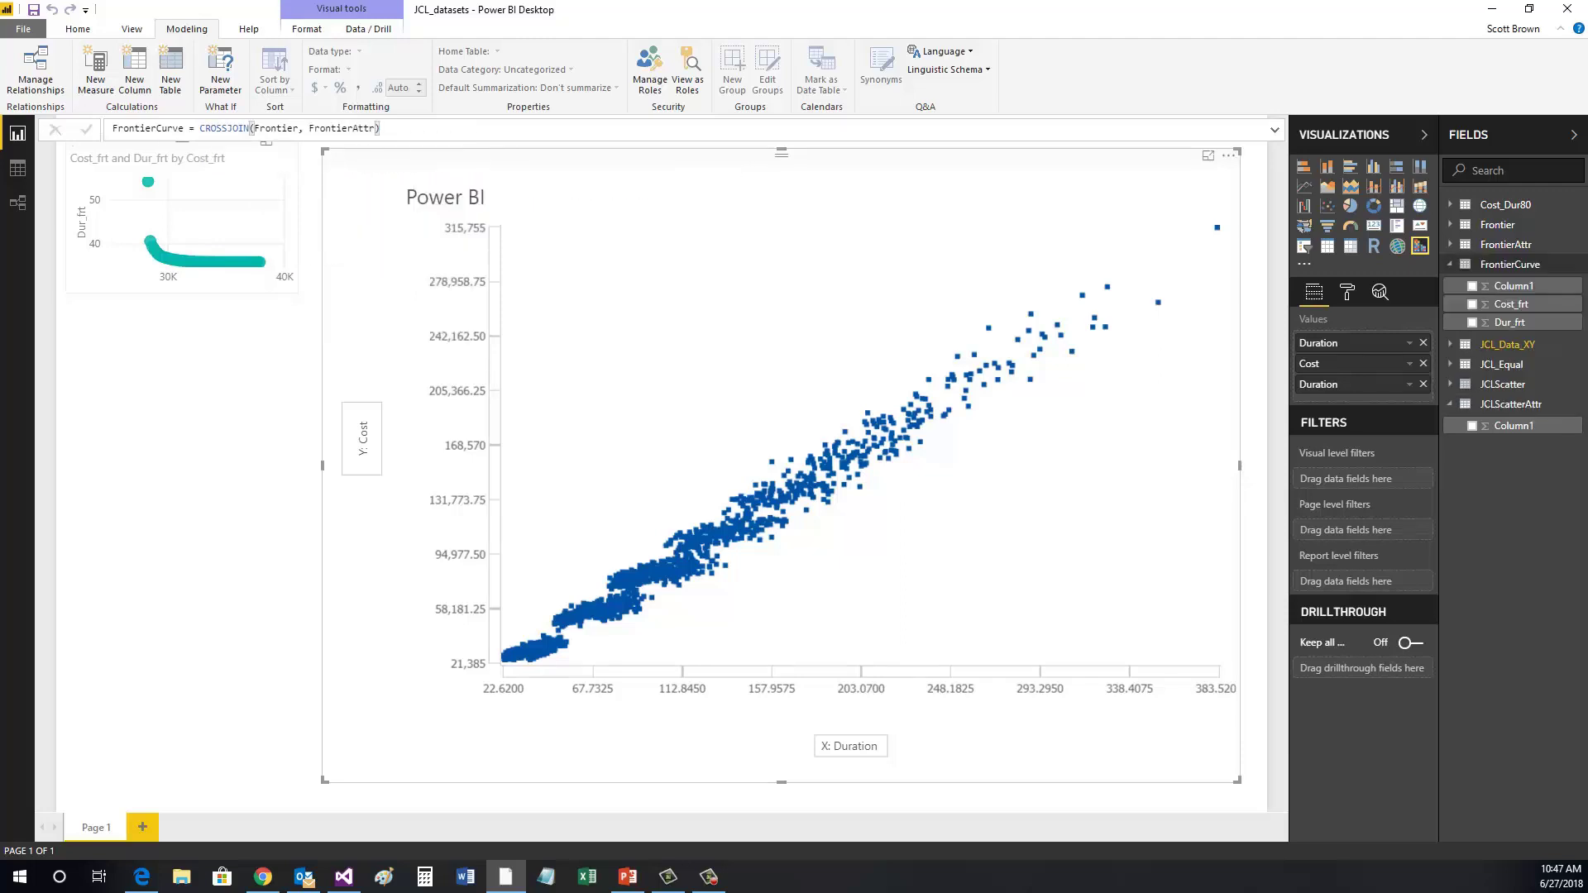
{"action": "left_click", "coordinate": [17, 167]}
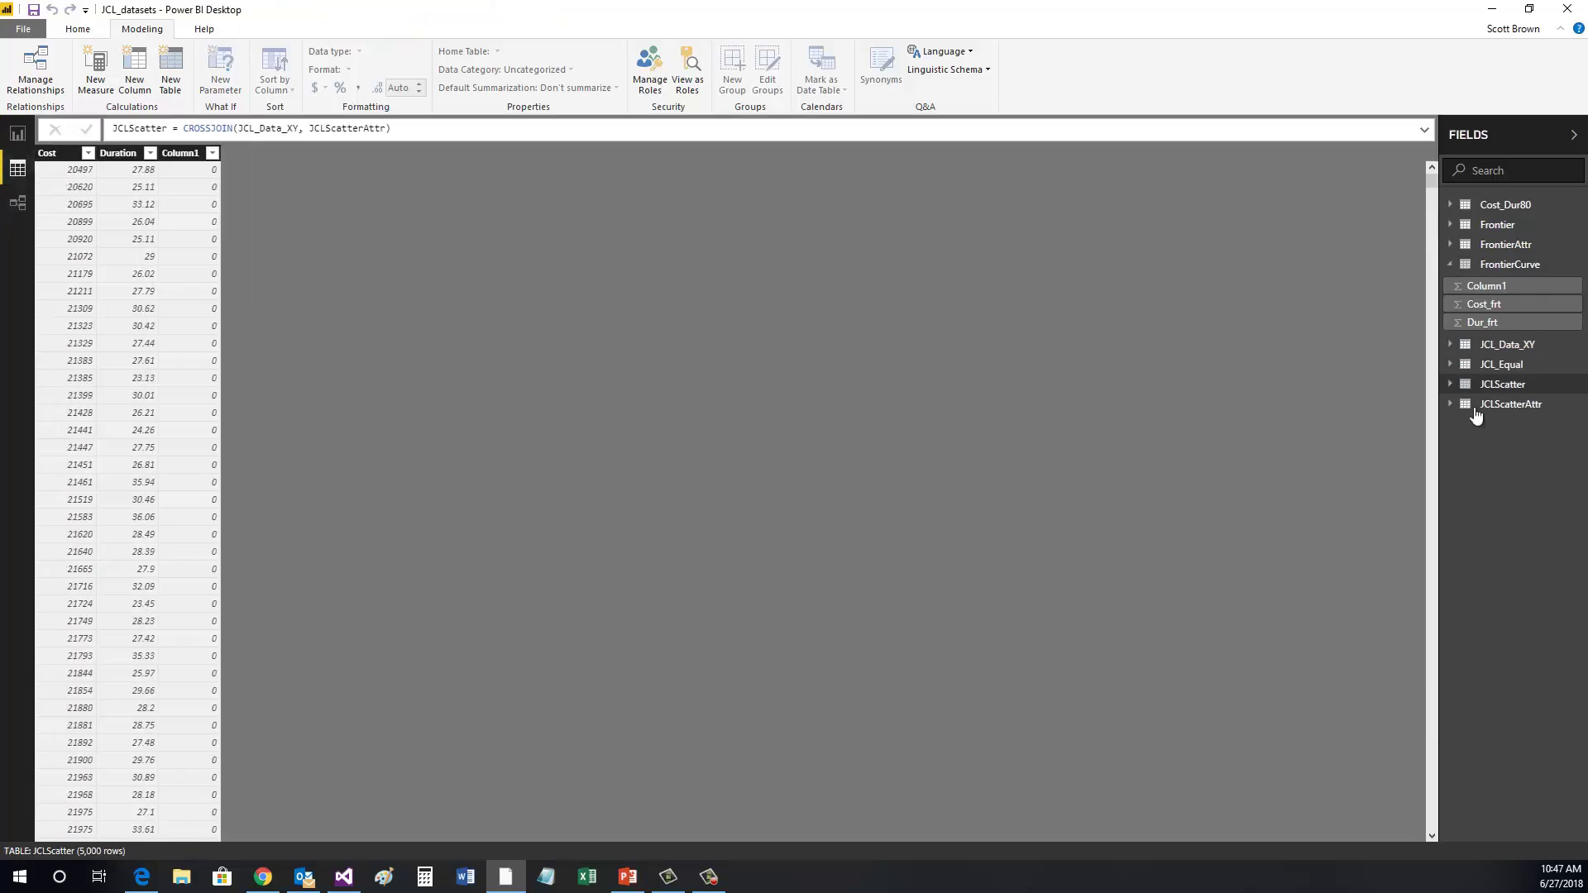
{"action": "left_click", "coordinate": [1525, 266]}
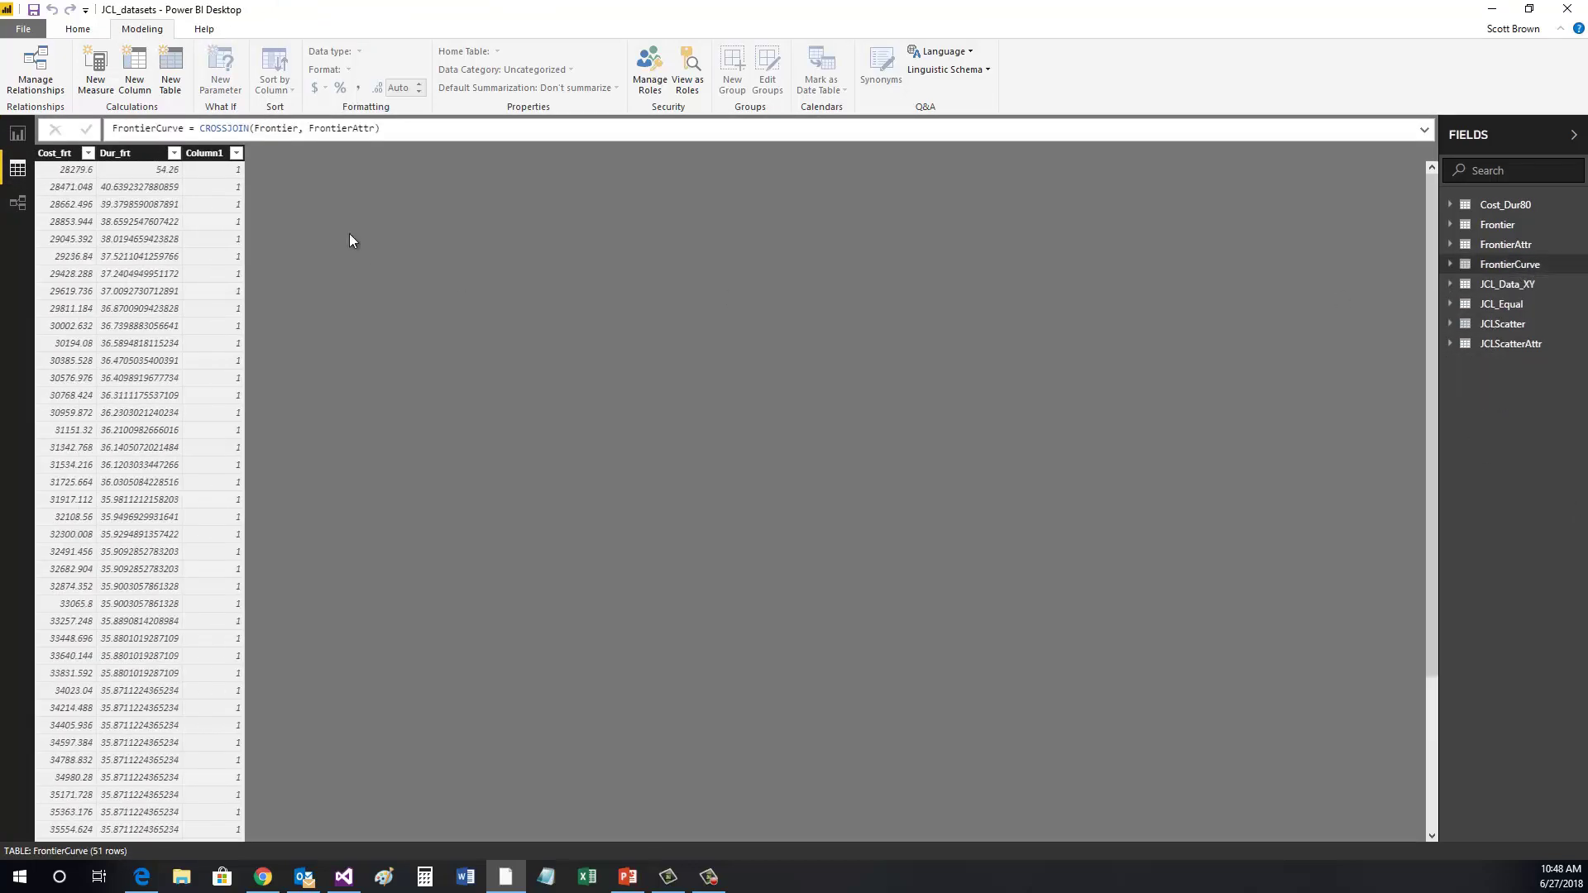
Create the calculated table JCLCombined = UNION(JCLScatter, FrontierCurve)
{"action": "left_click", "coordinate": [17, 133]}
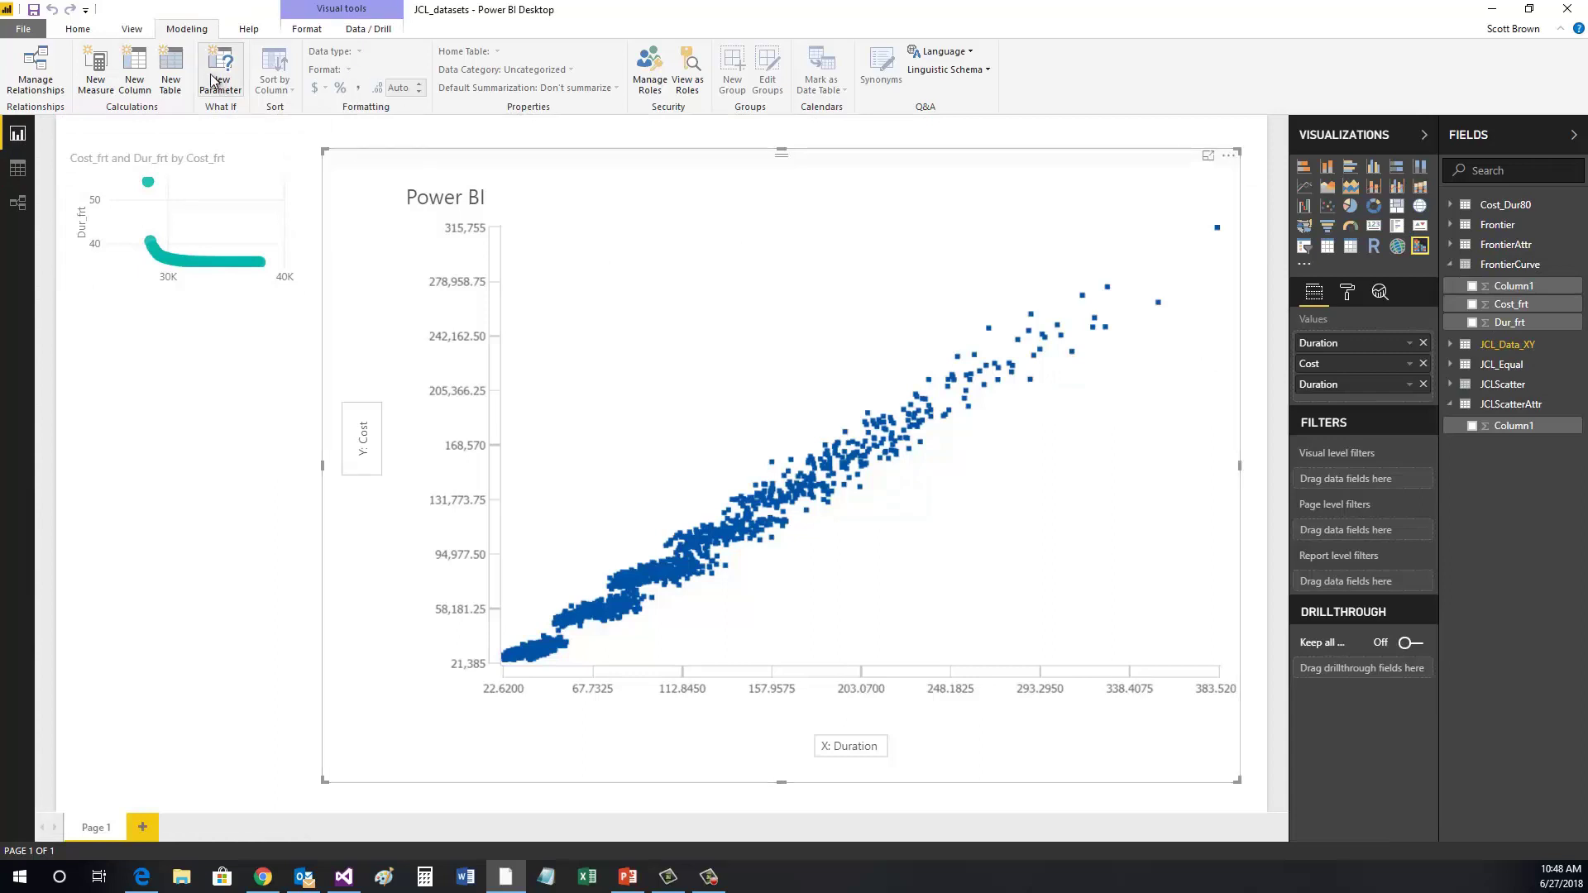
{"action": "type", "text": "JCLCom"}
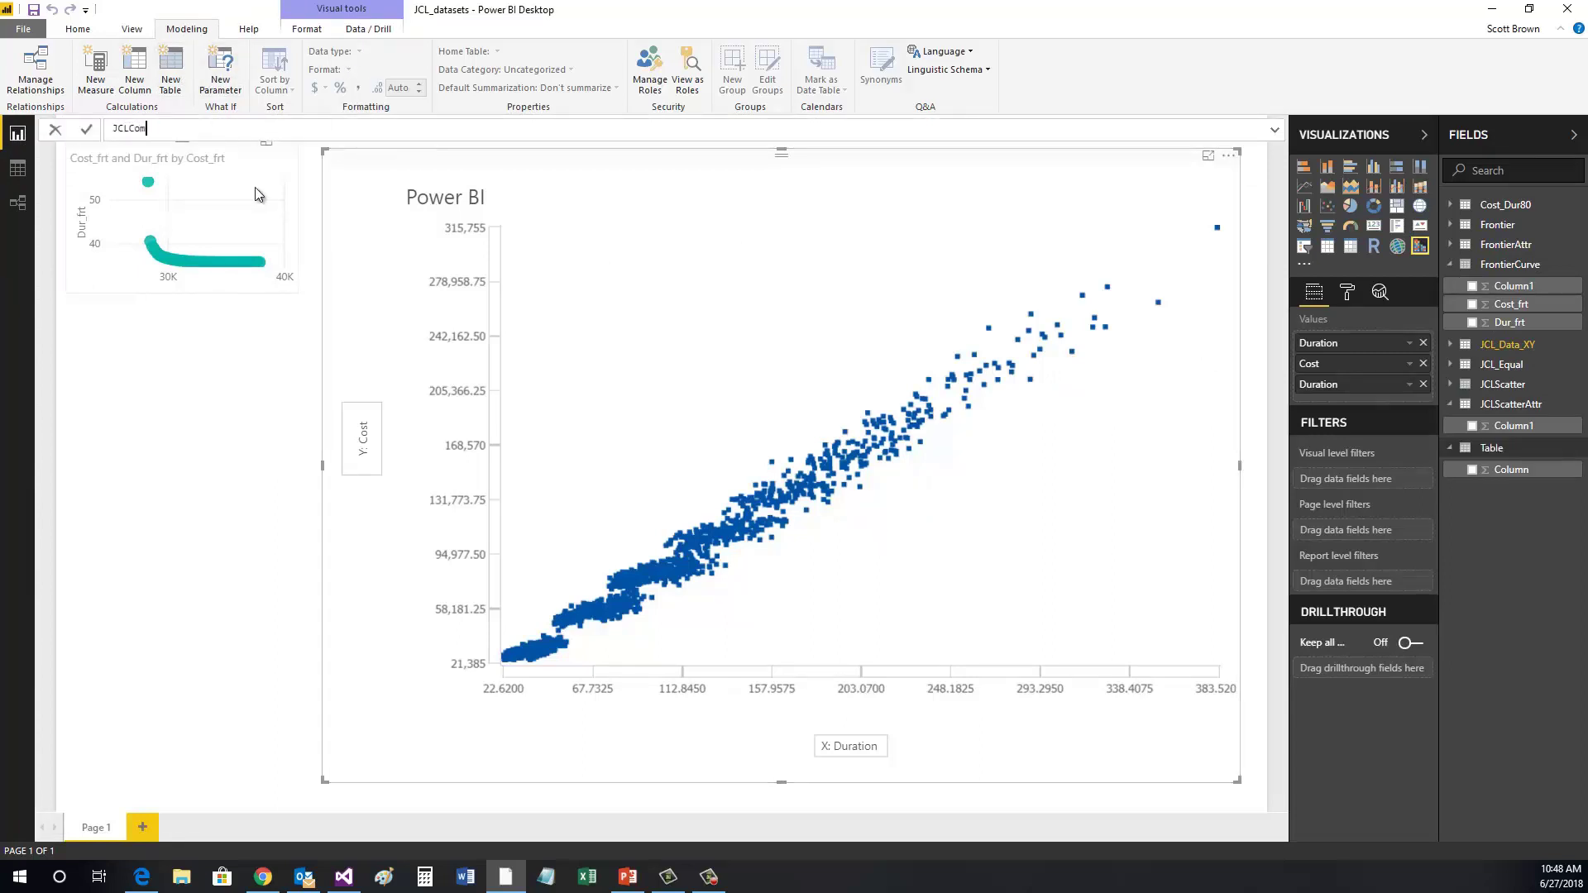
{"action": "type", "text": "bined = "}
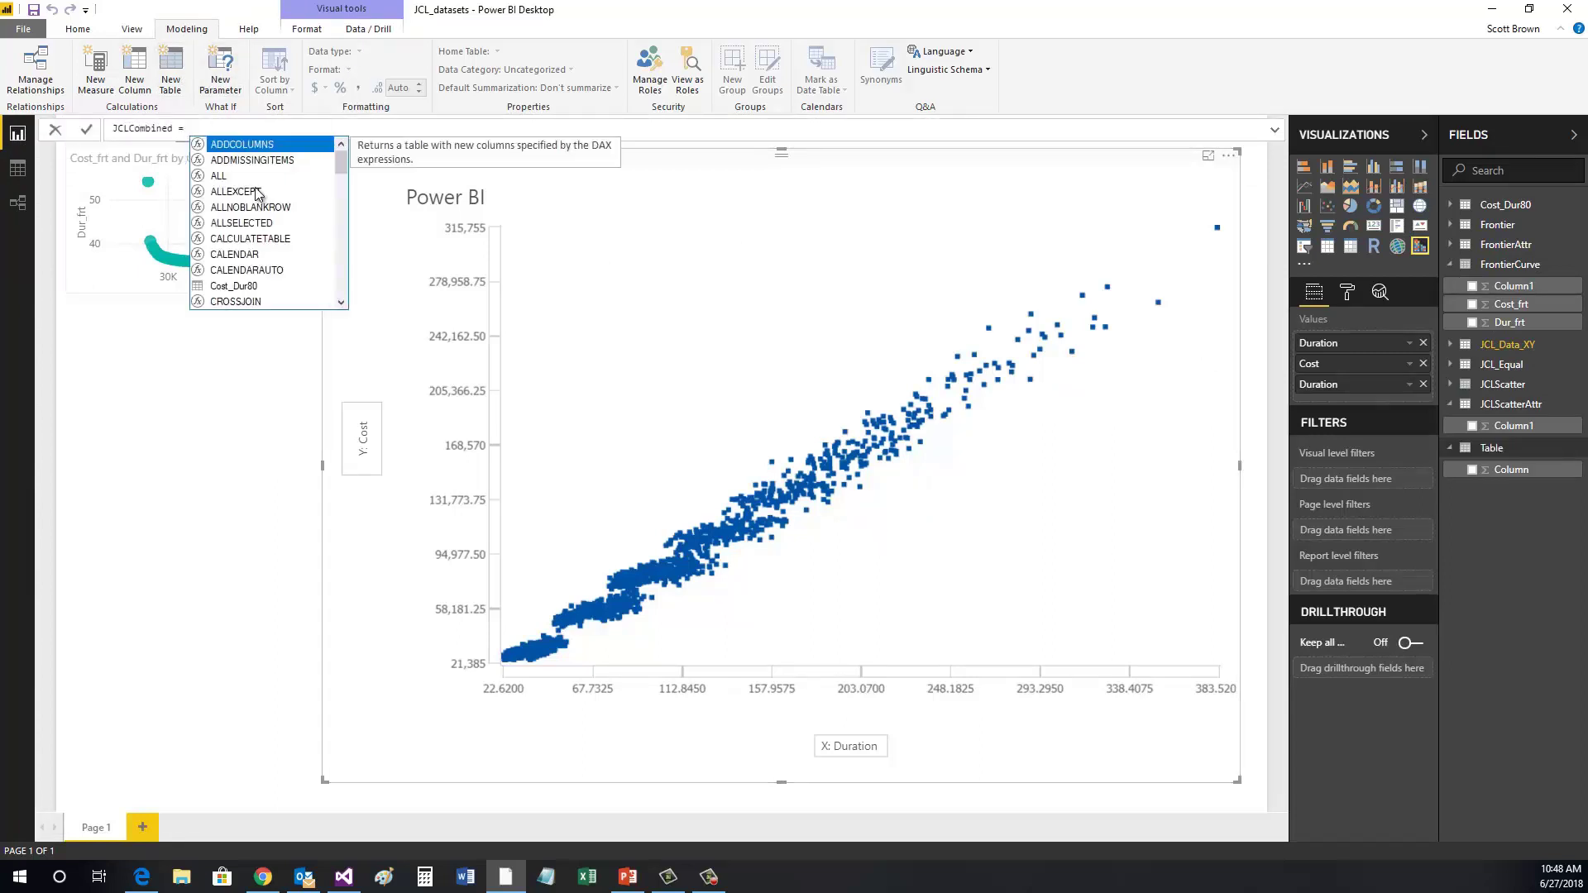
{"action": "type", "text": "UNION(JCLScatter,m"}
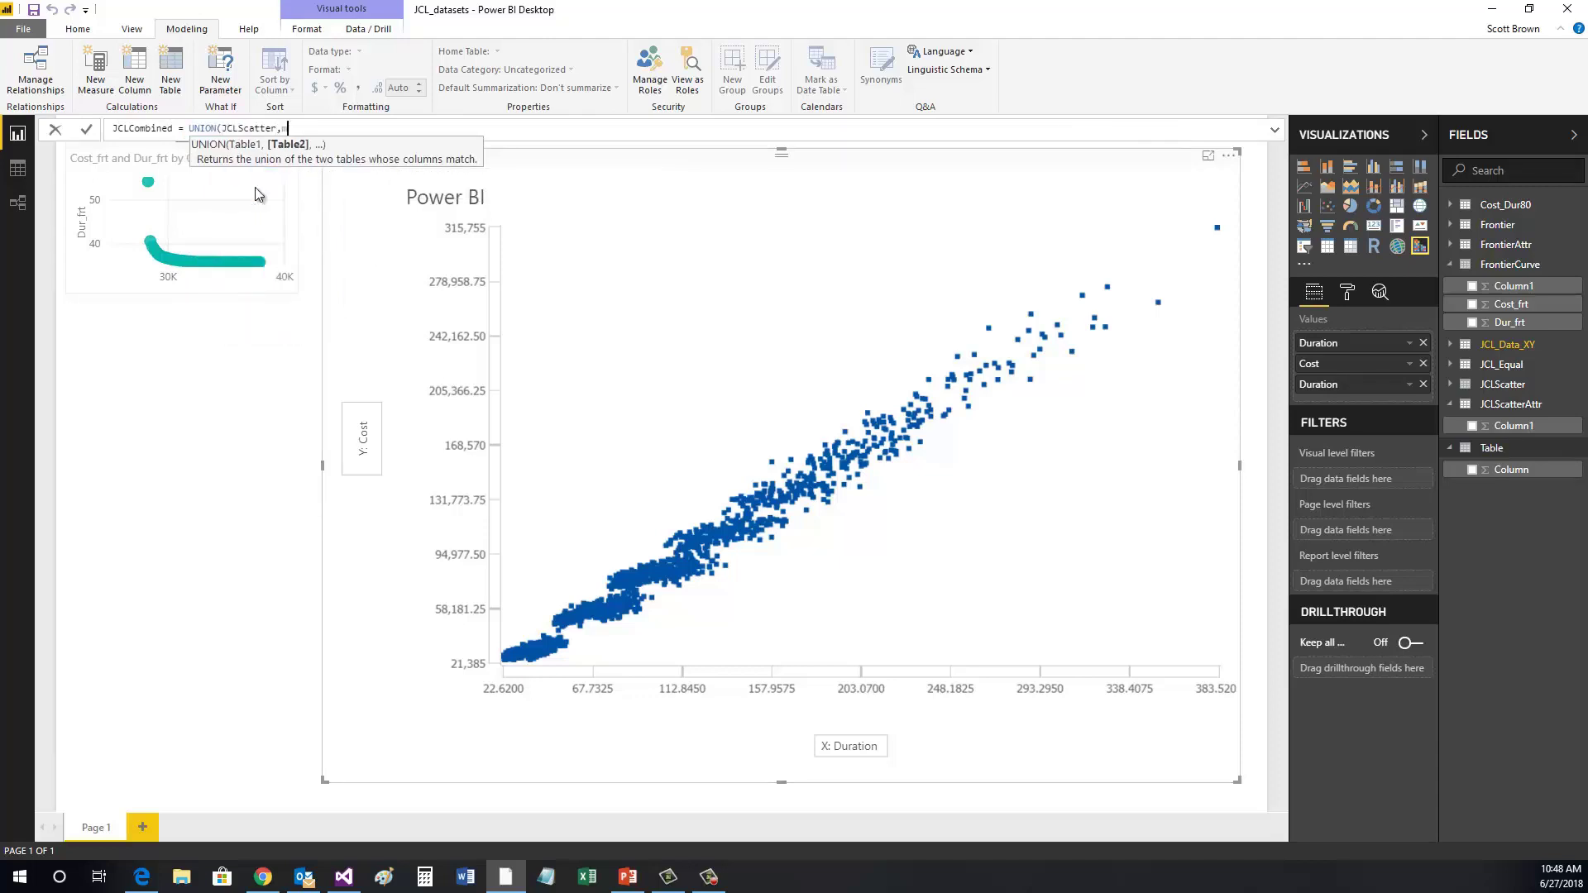
{"action": "key", "text": "BackSpace"}
{"action": "type", "text": "FrontierCurve)"}
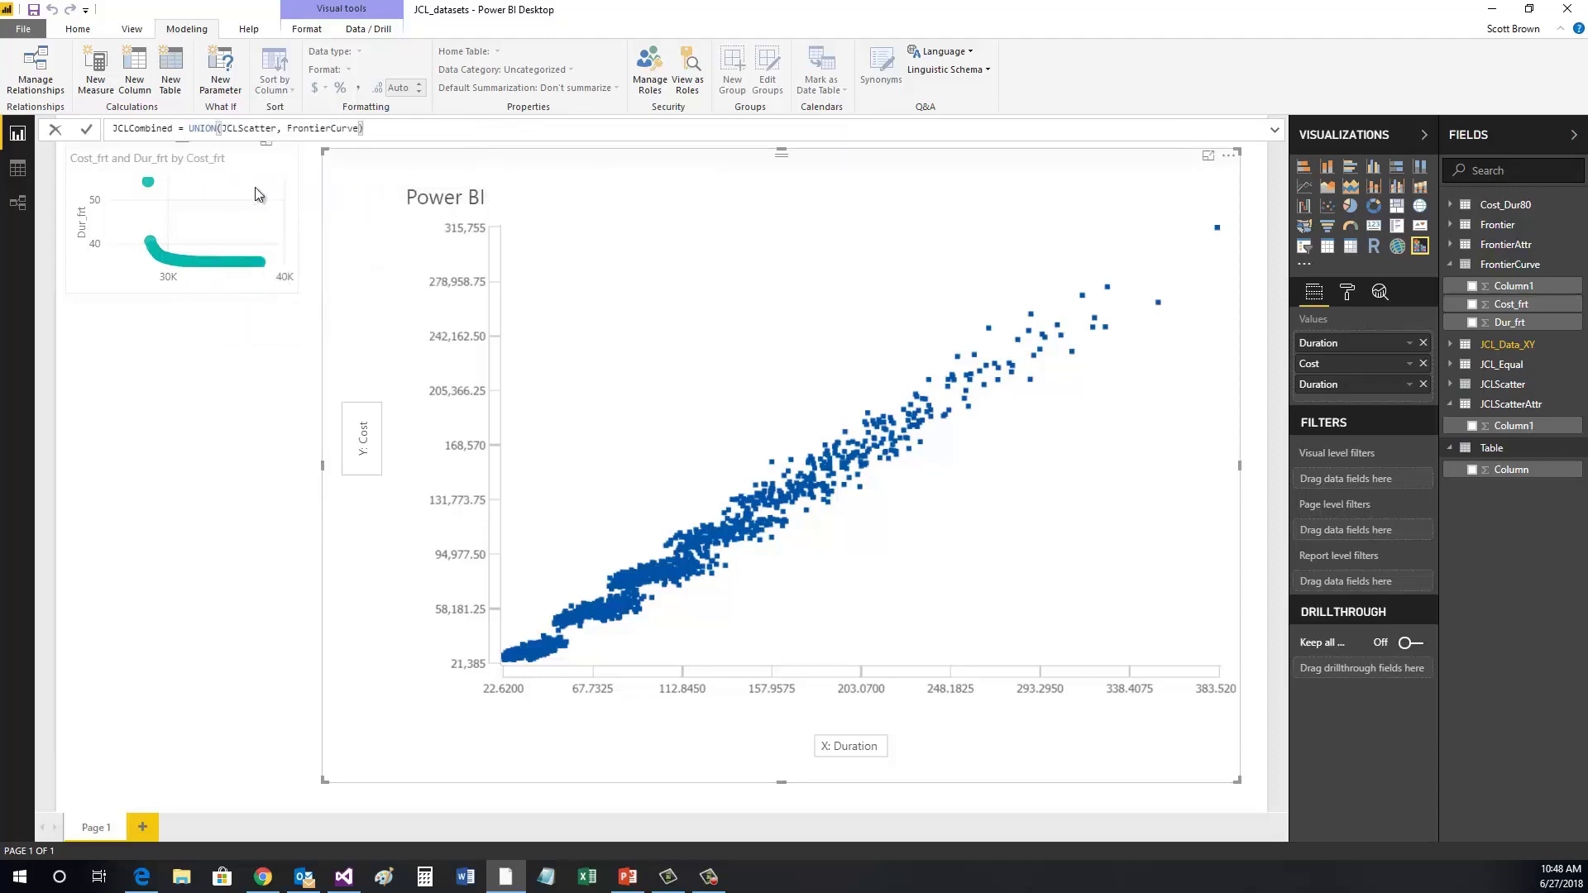
{"action": "key", "text": "Return"}
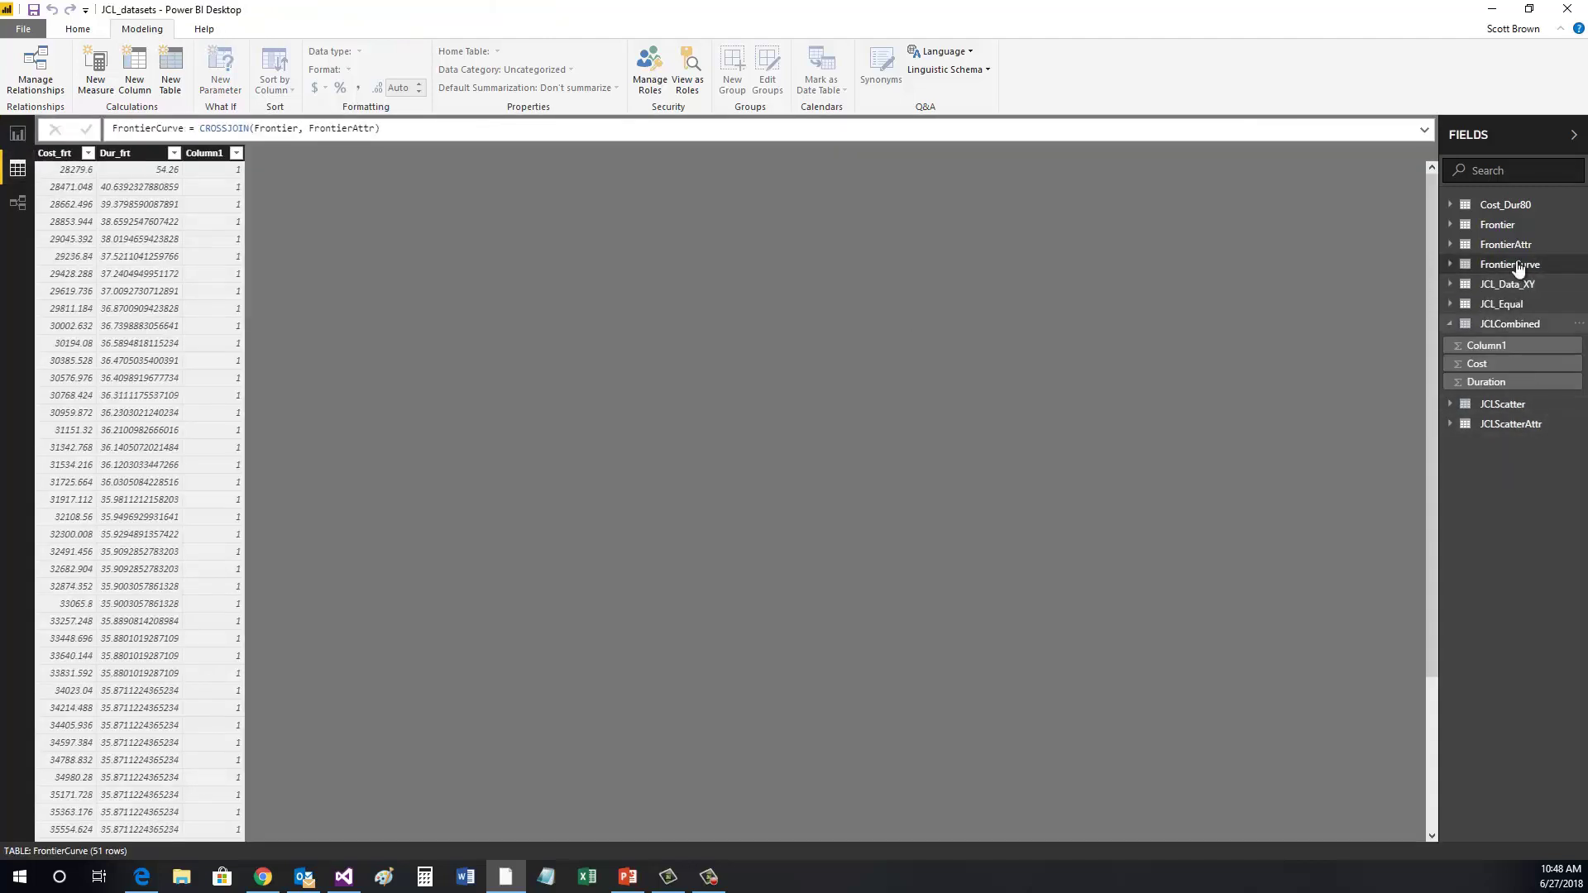
Inspect JCLCombined's 5,051 rows in Data view, then go back to Report view
{"action": "left_click", "coordinate": [1510, 323]}
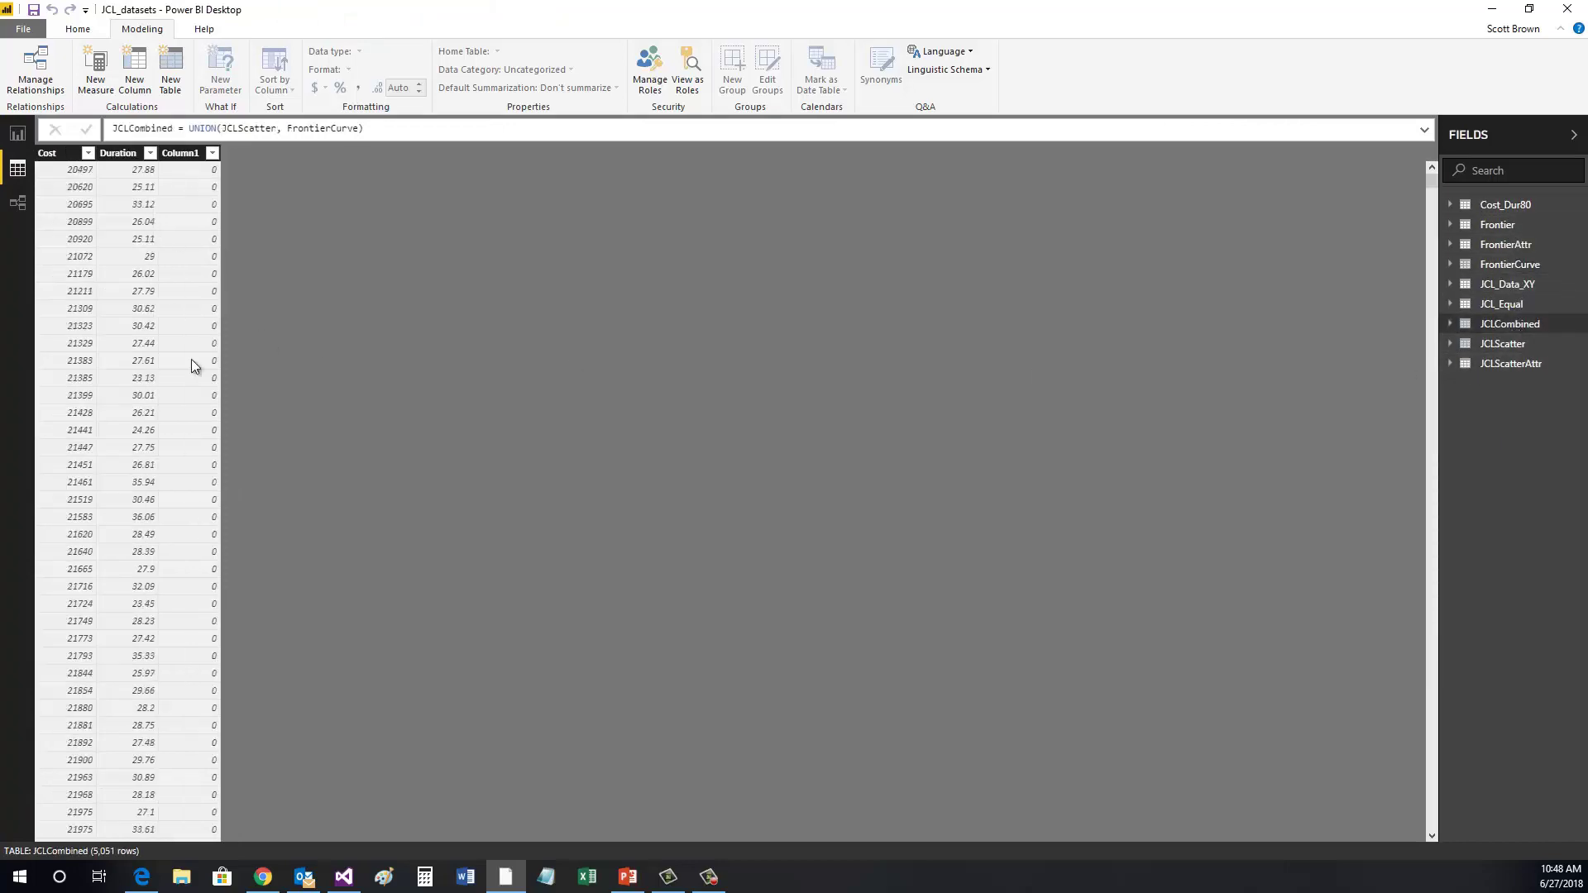
{"action": "left_click_drag", "start_coordinate": [1431, 175], "coordinate": [1426, 525]}
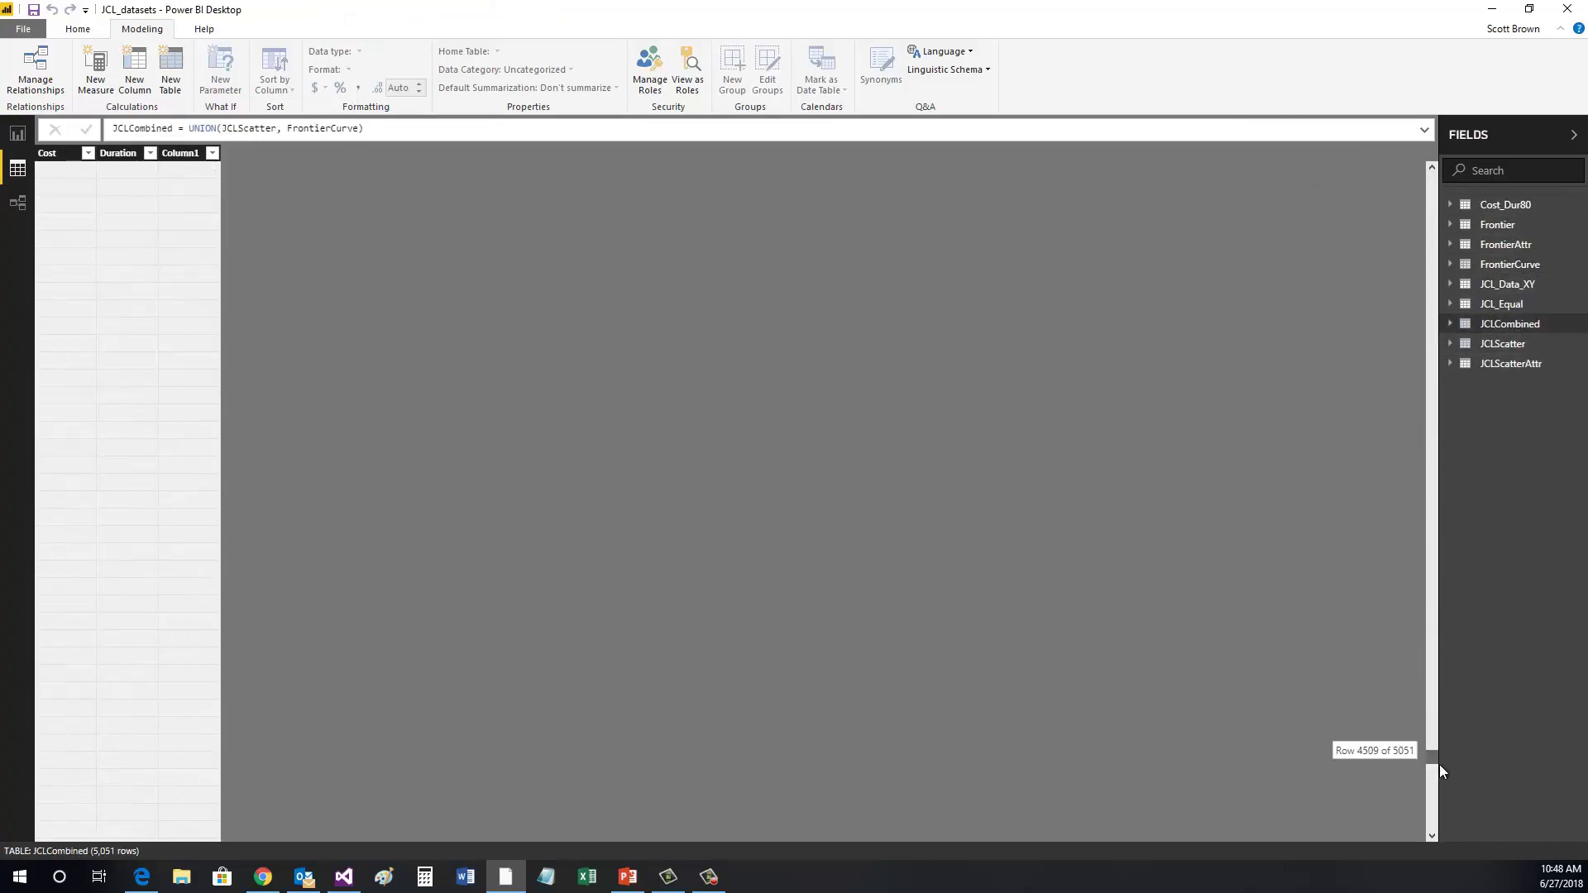
{"action": "left_click_drag", "start_coordinate": [1440, 766], "coordinate": [1423, 827]}
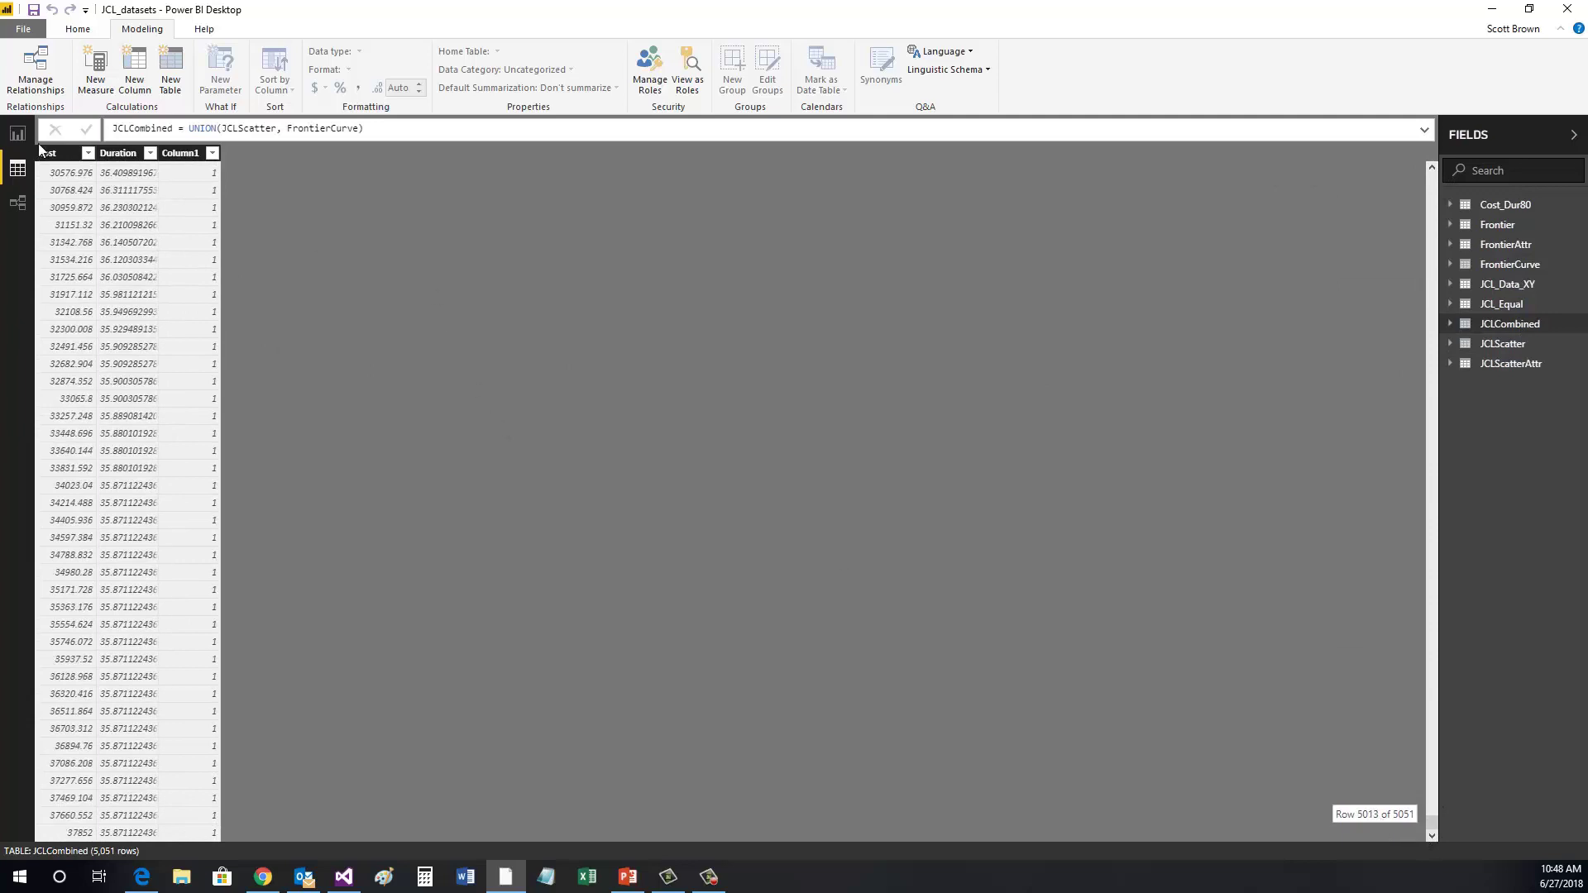
{"action": "left_click", "coordinate": [17, 133]}
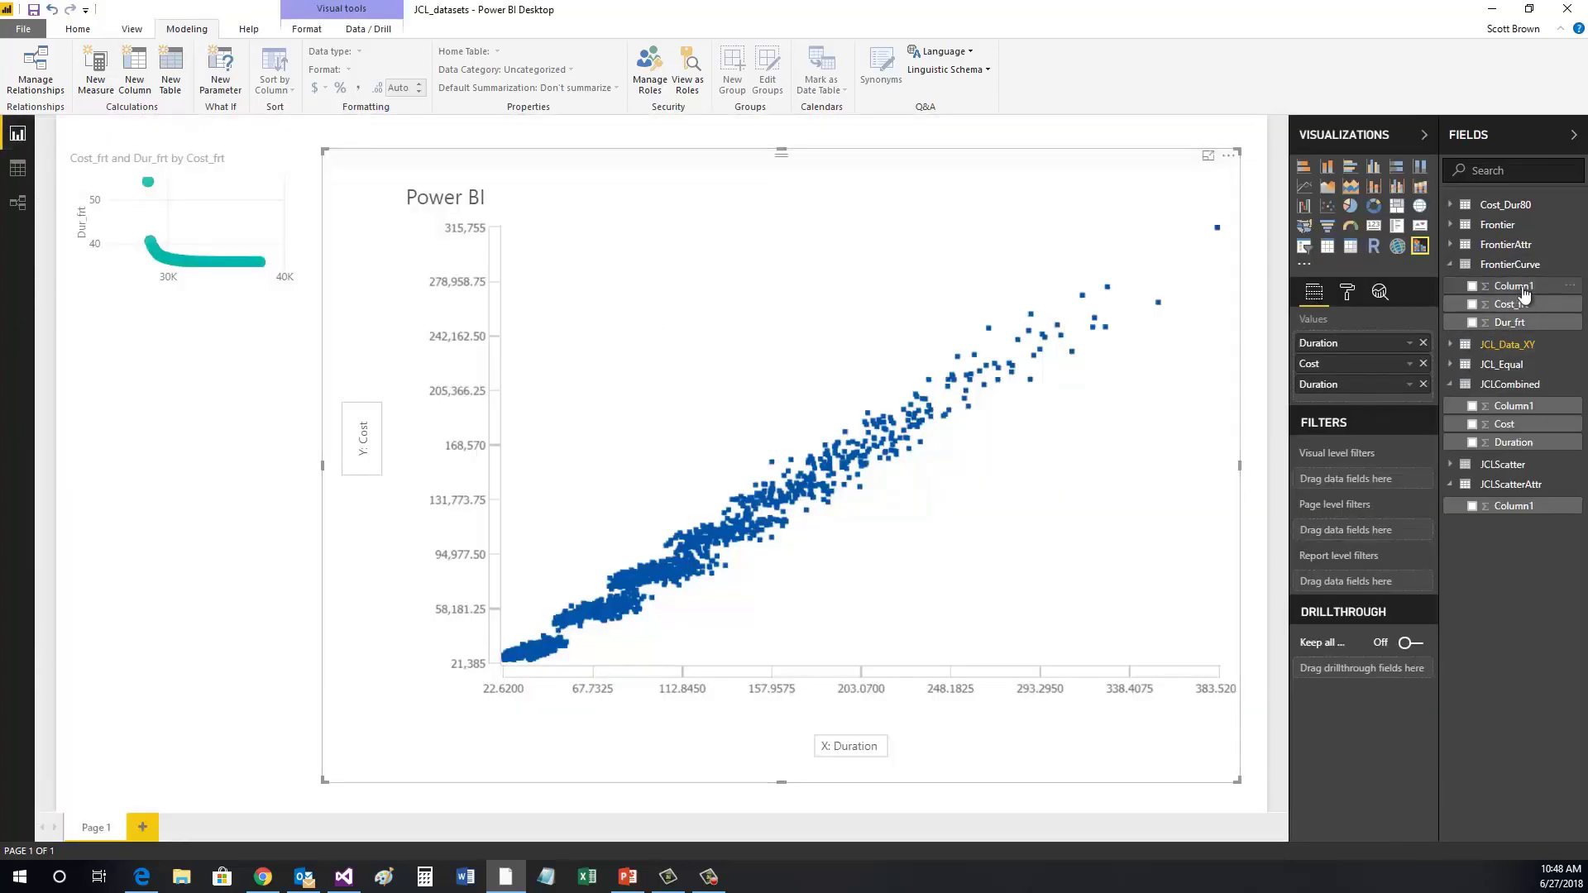
Replace the visual's values with JCLCombined Cost, Duration and Column1, removing the old Cost and Duration
{"action": "left_click", "coordinate": [1522, 386]}
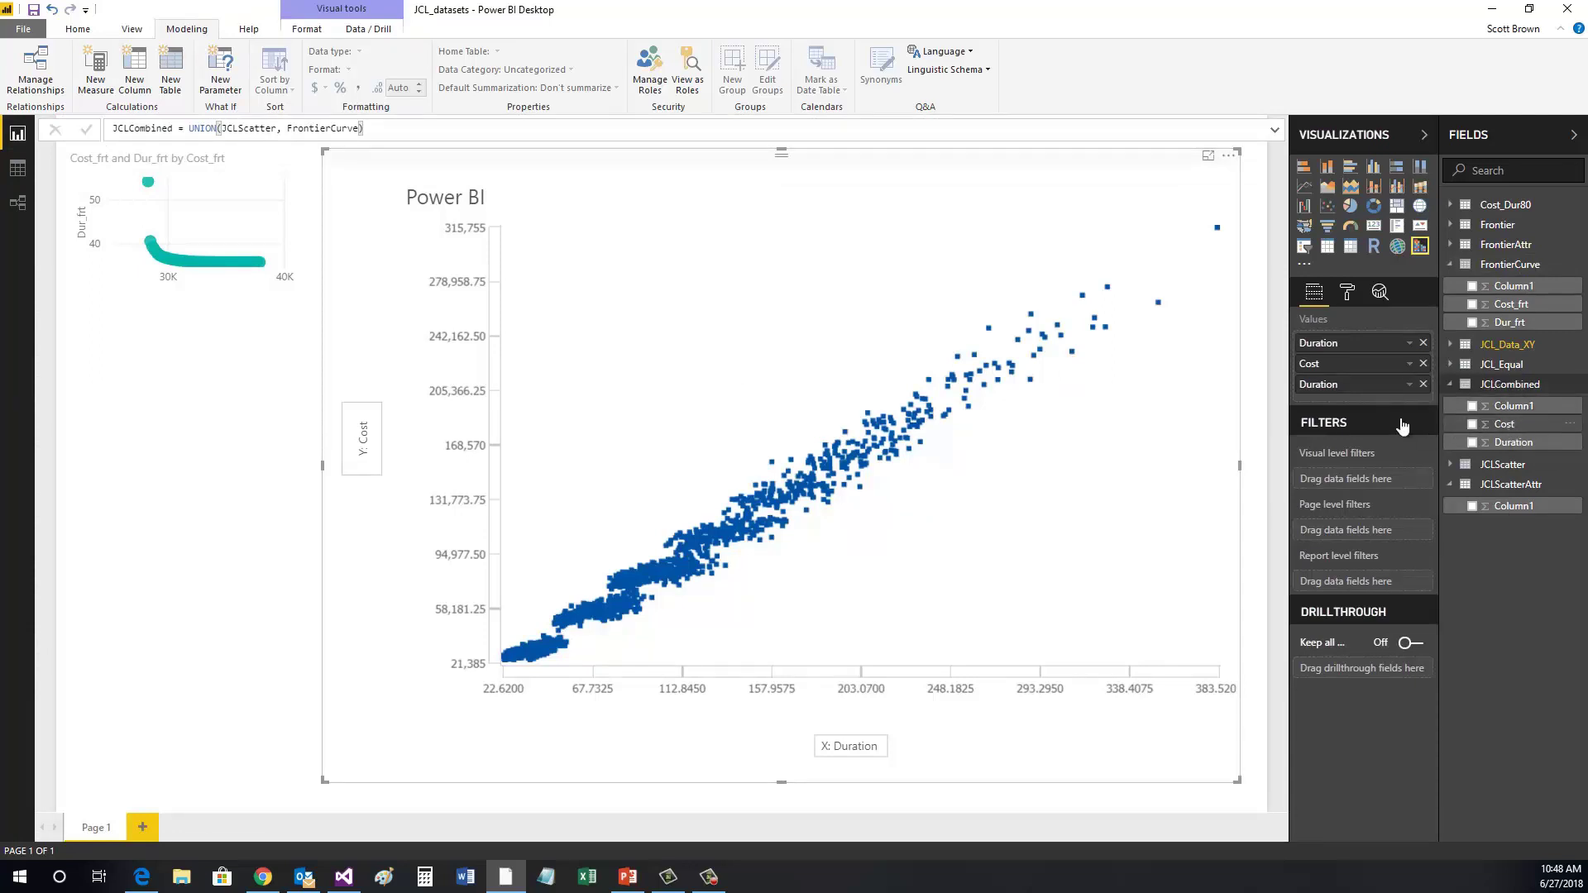
{"action": "left_click_drag", "start_coordinate": [1403, 426], "coordinate": [1362, 395]}
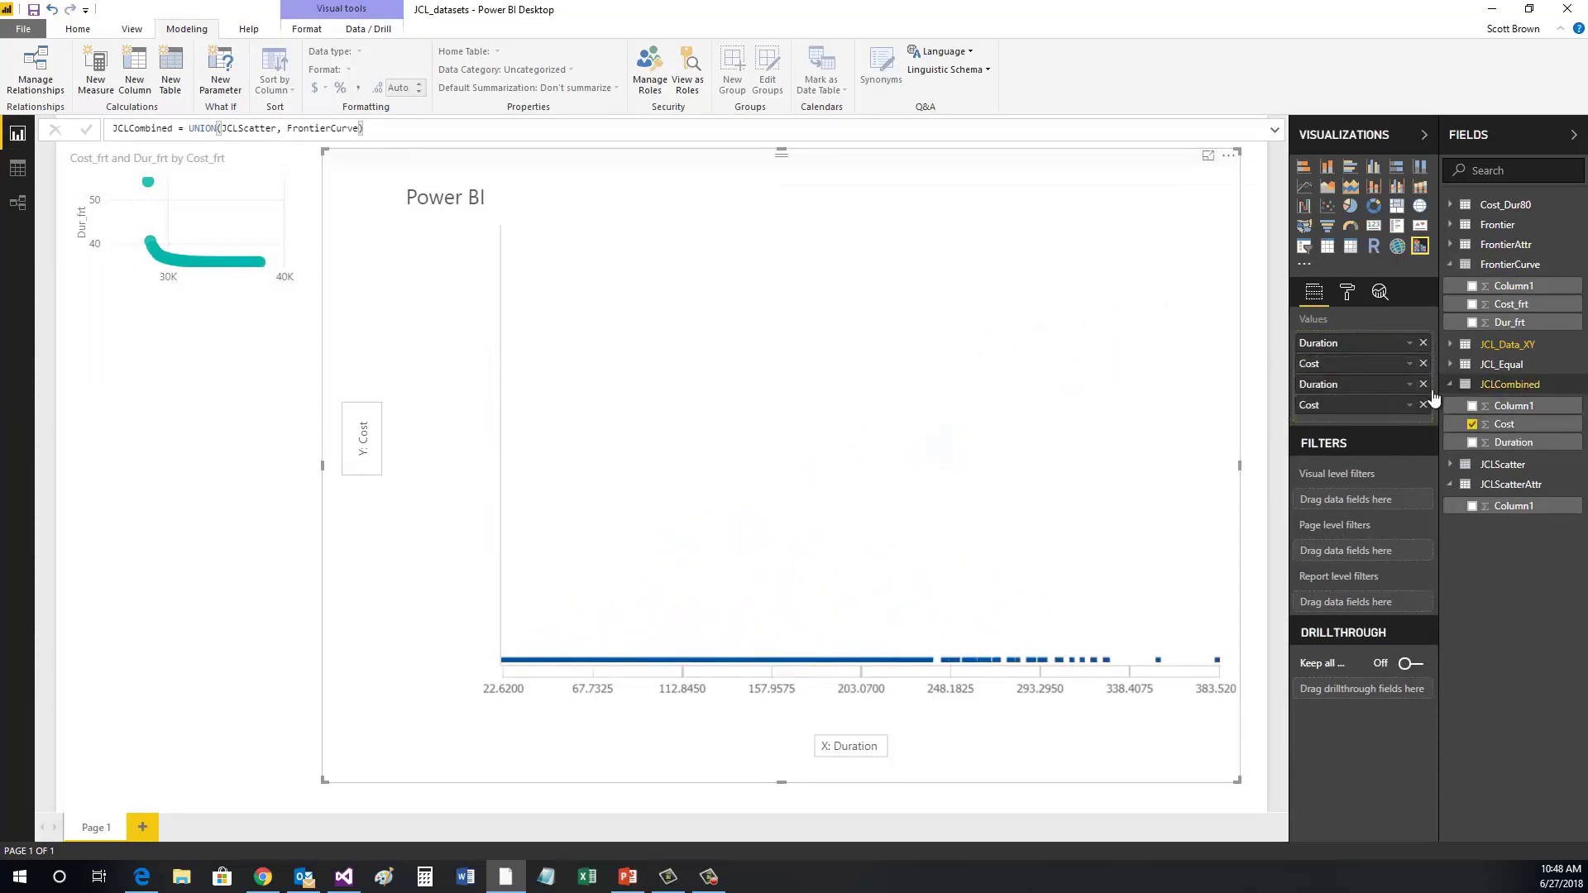
{"action": "left_click_drag", "start_coordinate": [1513, 443], "coordinate": [1369, 417]}
{"action": "left_click_drag", "start_coordinate": [1497, 414], "coordinate": [1369, 437]}
{"action": "left_click", "coordinate": [1424, 384]}
{"action": "left_click", "coordinate": [1424, 343]}
{"action": "left_click", "coordinate": [1424, 343]}
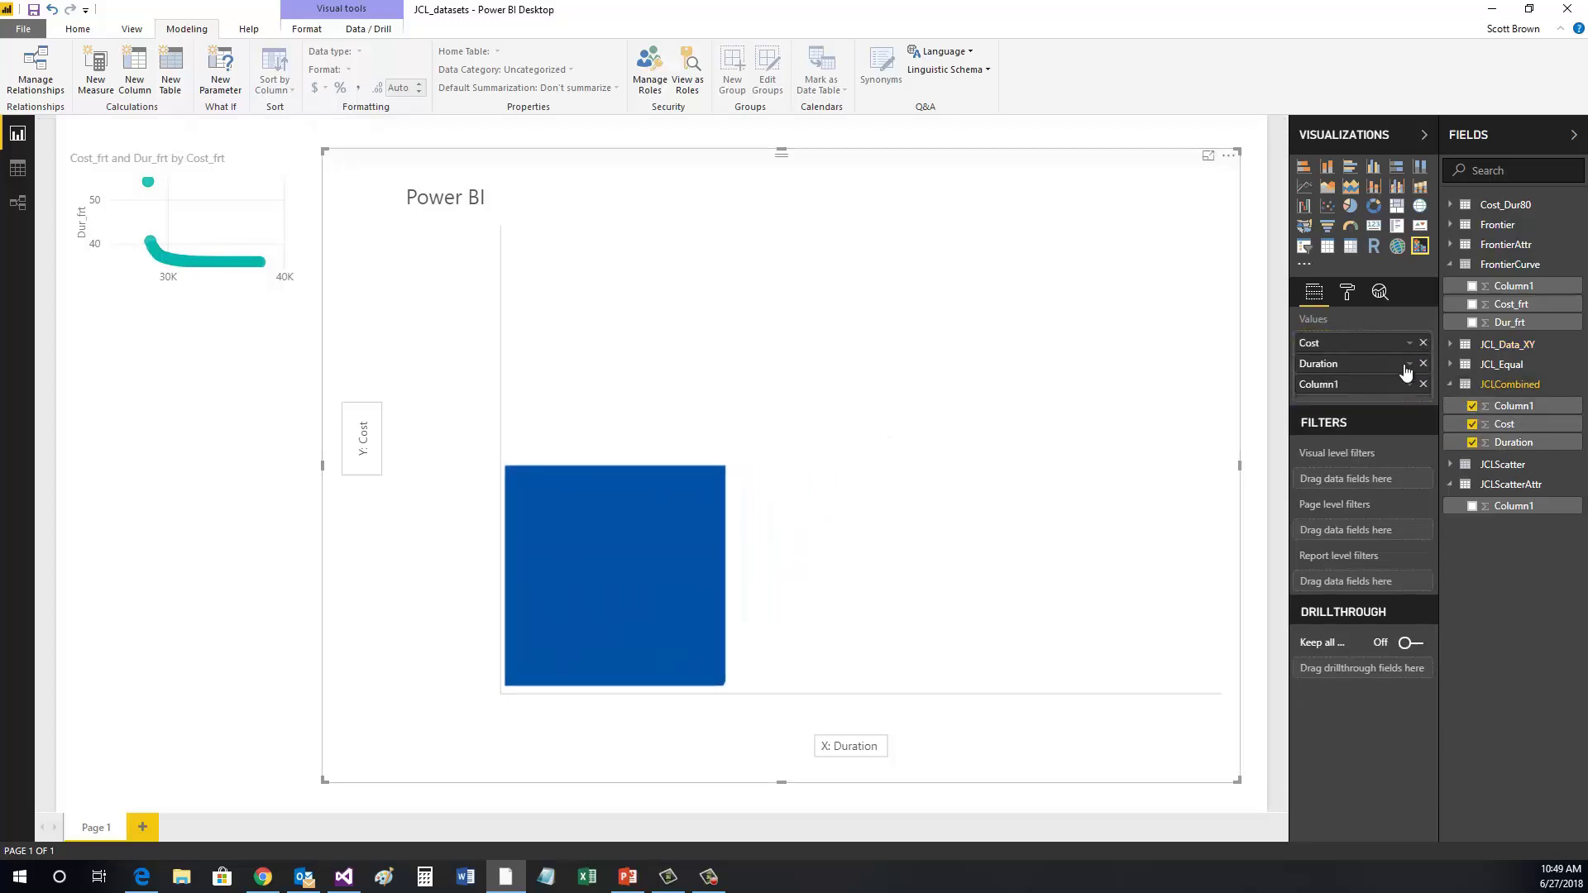
Set Duration, Cost and Column1 to Don't summarize
{"action": "left_click", "coordinate": [1411, 366]}
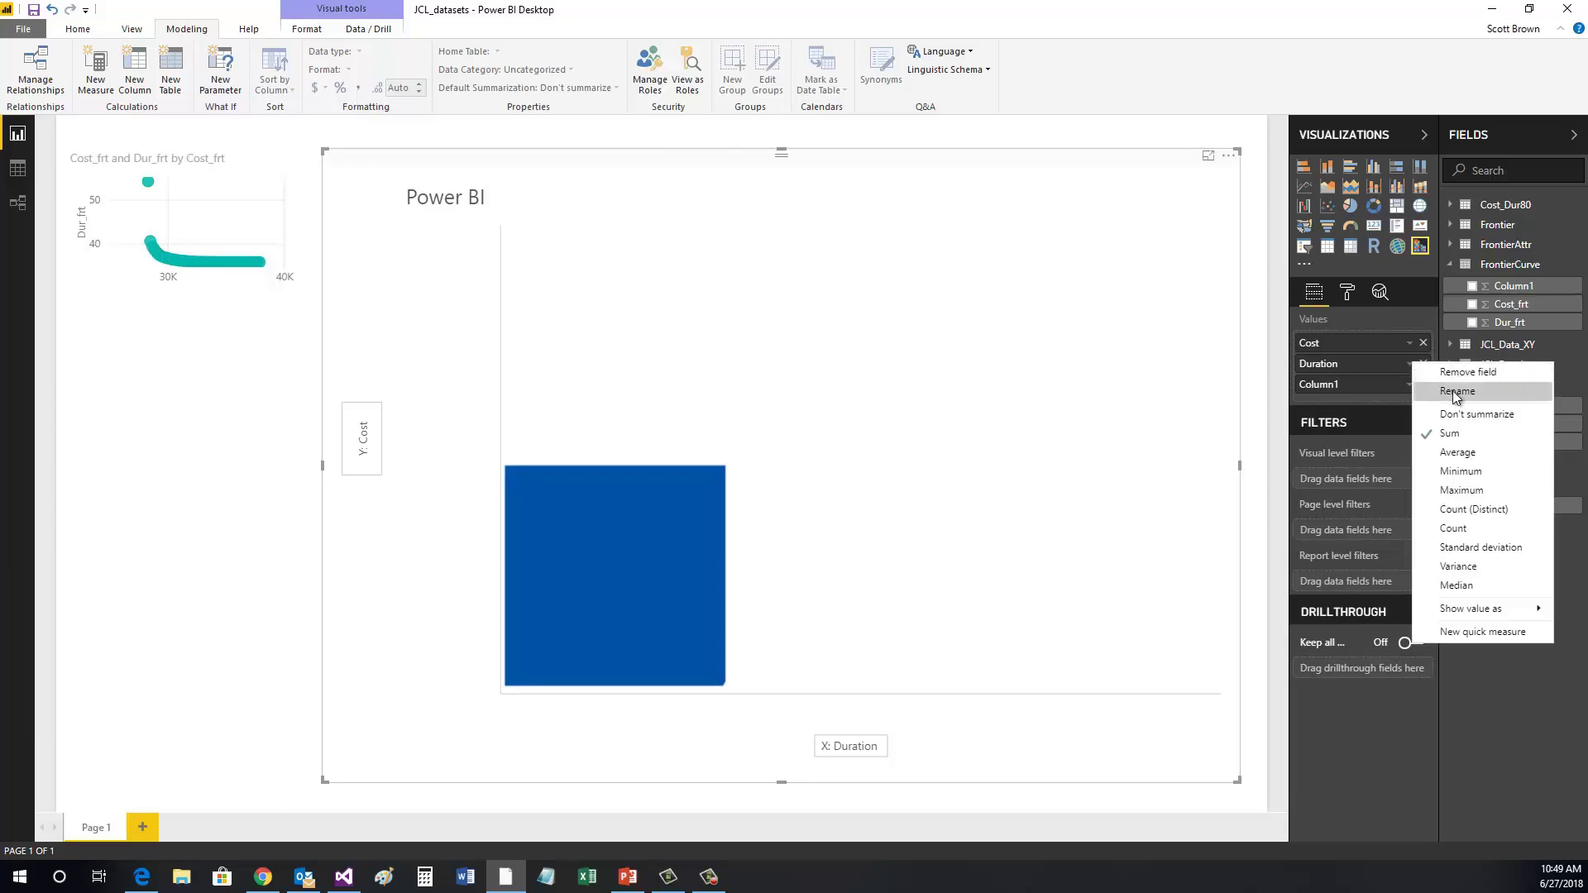
{"action": "left_click", "coordinate": [1463, 413]}
{"action": "left_click", "coordinate": [1410, 343]}
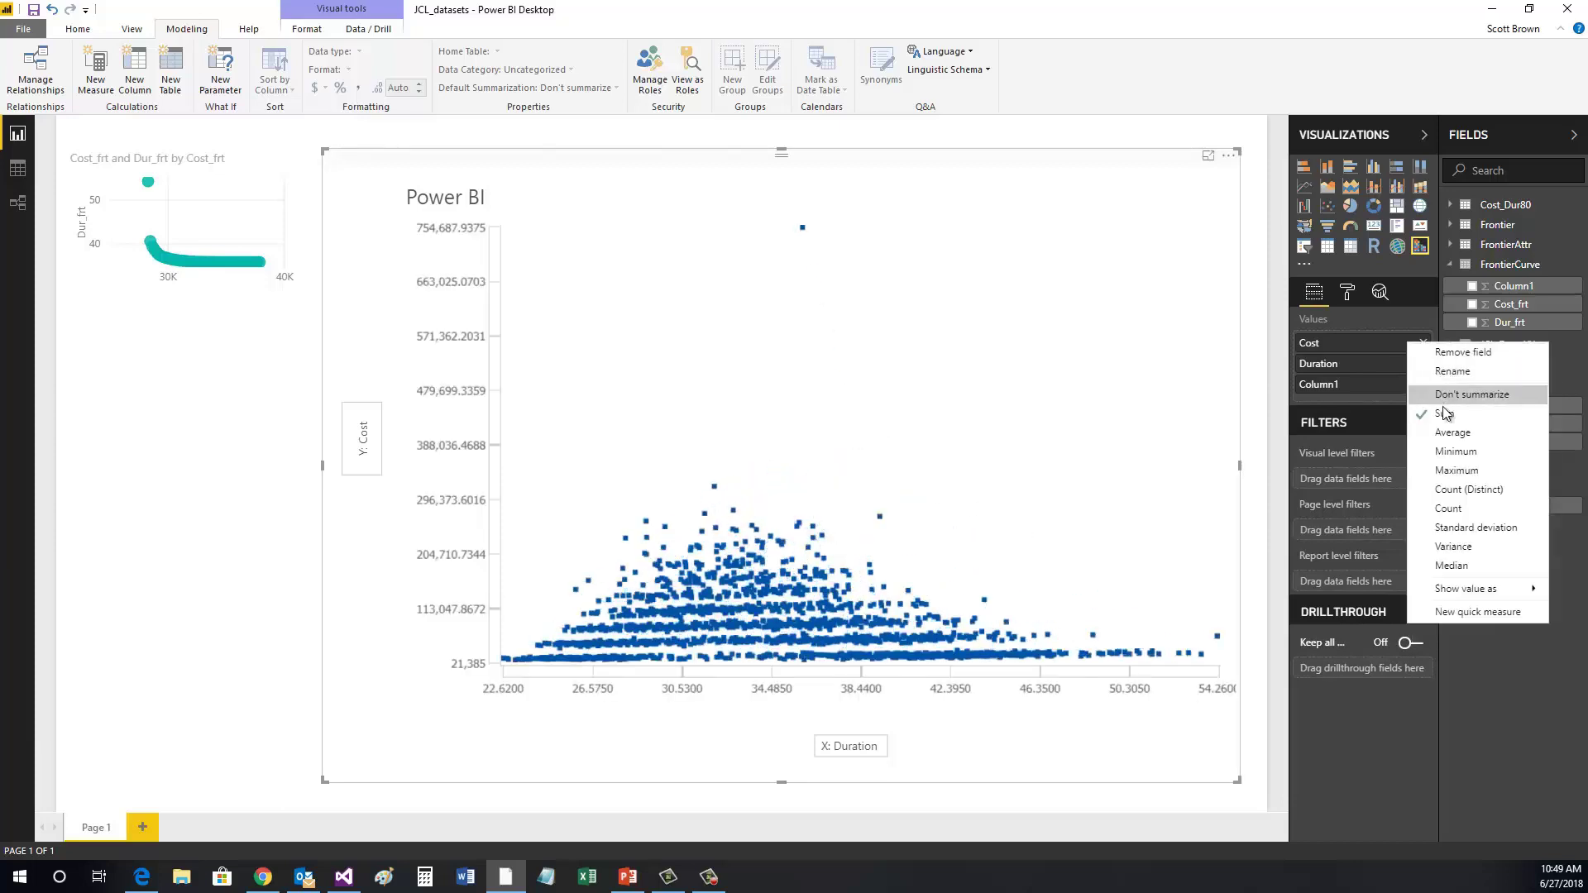
{"action": "left_click", "coordinate": [1456, 395]}
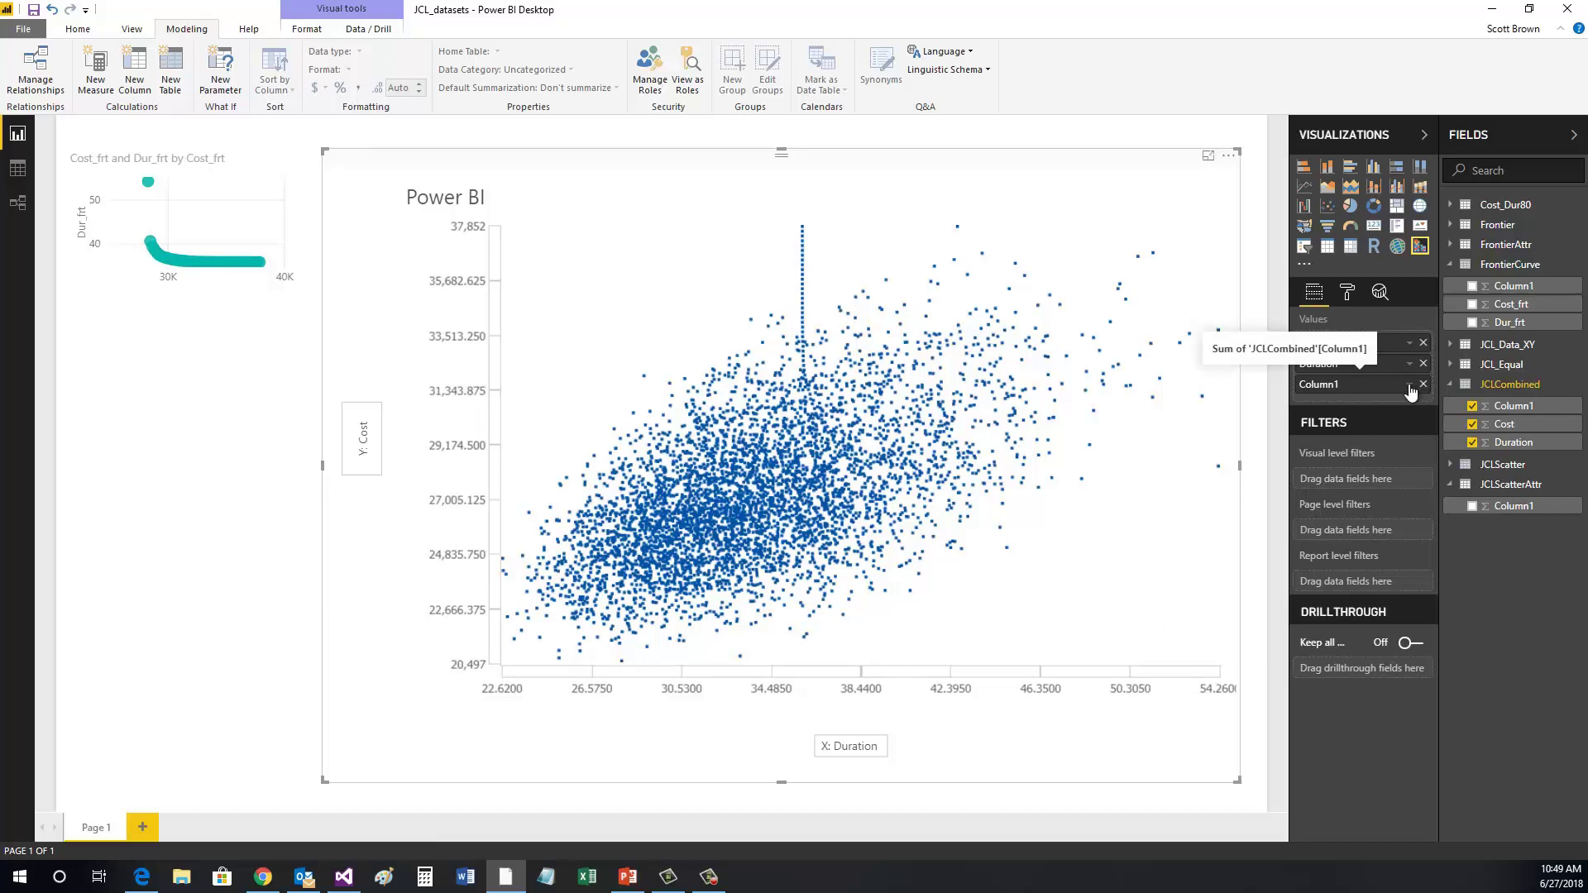
{"action": "left_click", "coordinate": [1410, 385]}
{"action": "left_click", "coordinate": [1461, 436]}
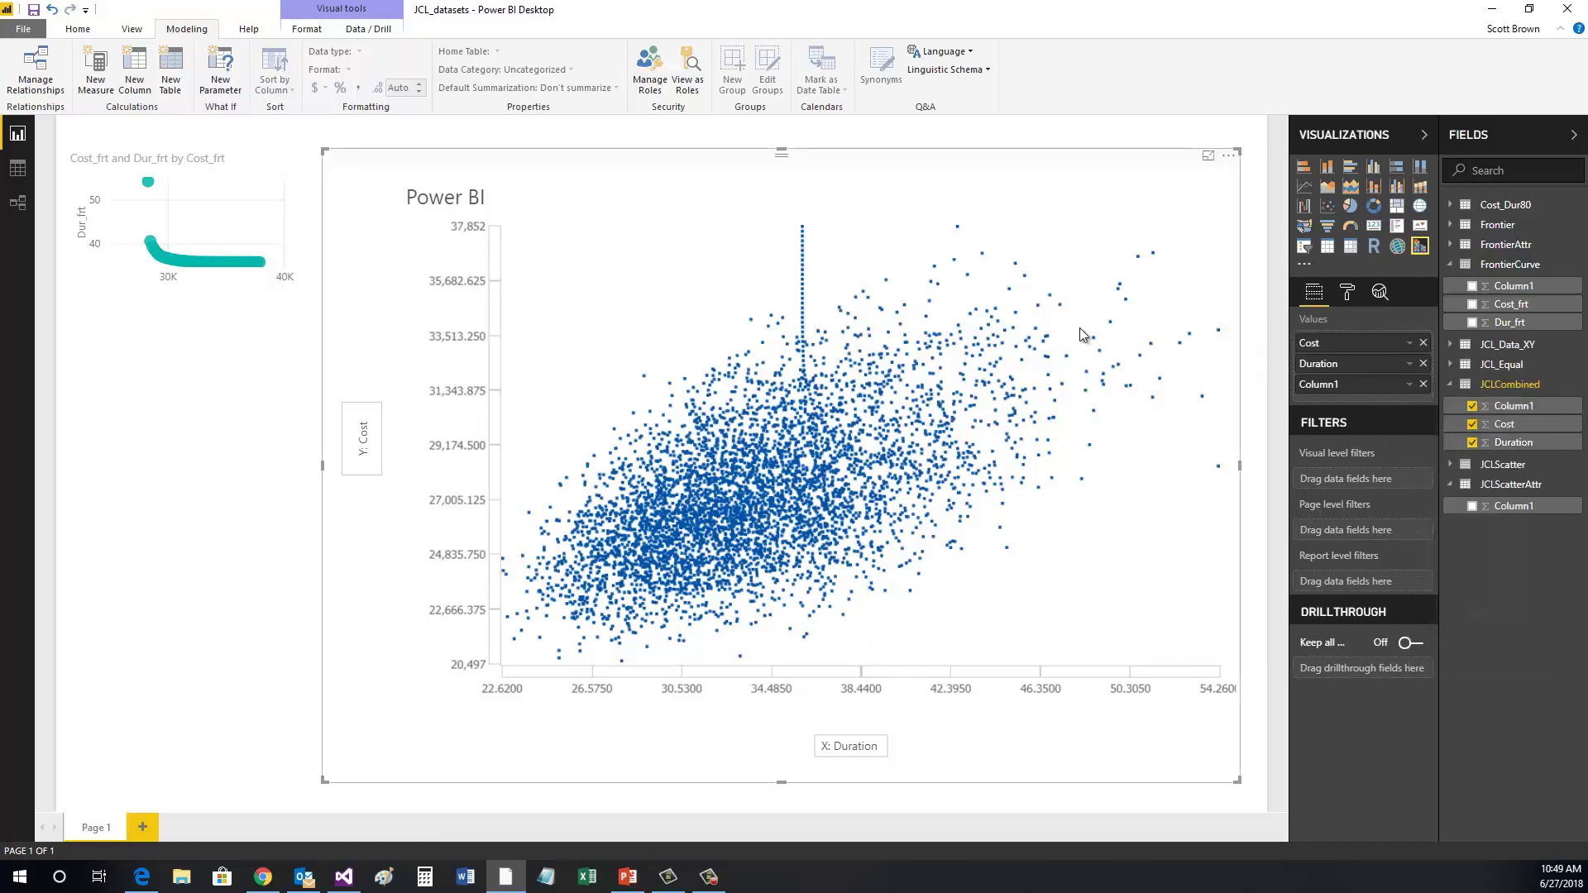
Put Cost on the horizontal axis and Duration on the vertical axis
{"action": "left_click", "coordinate": [883, 734]}
{"action": "left_click", "coordinate": [711, 670]}
{"action": "left_click", "coordinate": [361, 438]}
{"action": "left_click", "coordinate": [537, 438]}
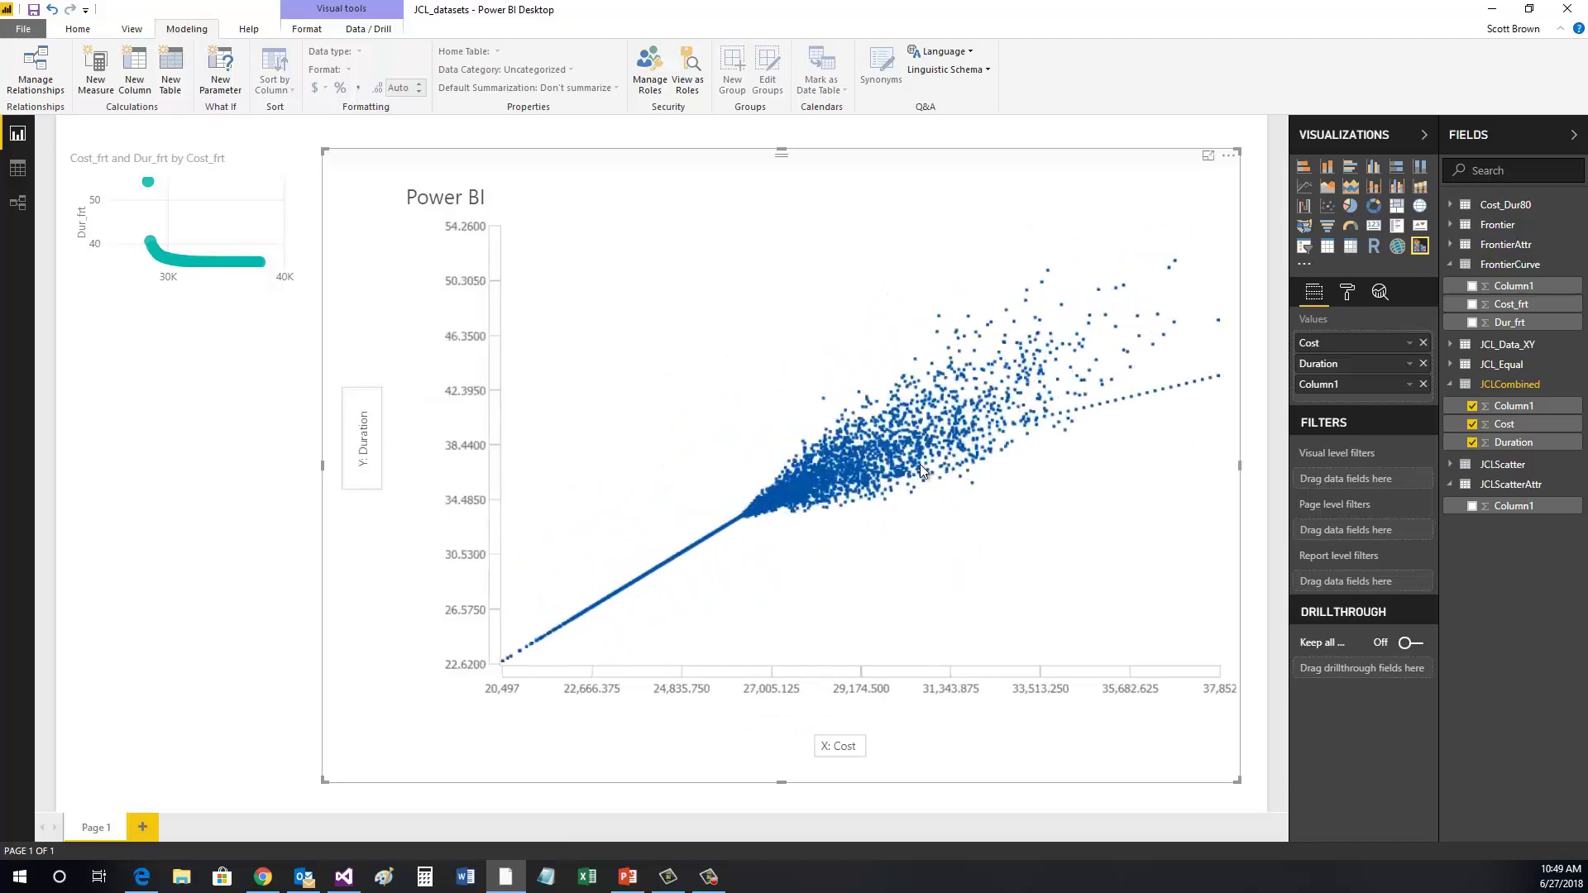
Show the visual in Focus mode and colour it by Column1 with a reversed Spectral palette
{"action": "left_click", "coordinate": [1229, 155]}
{"action": "left_click", "coordinate": [1274, 189]}
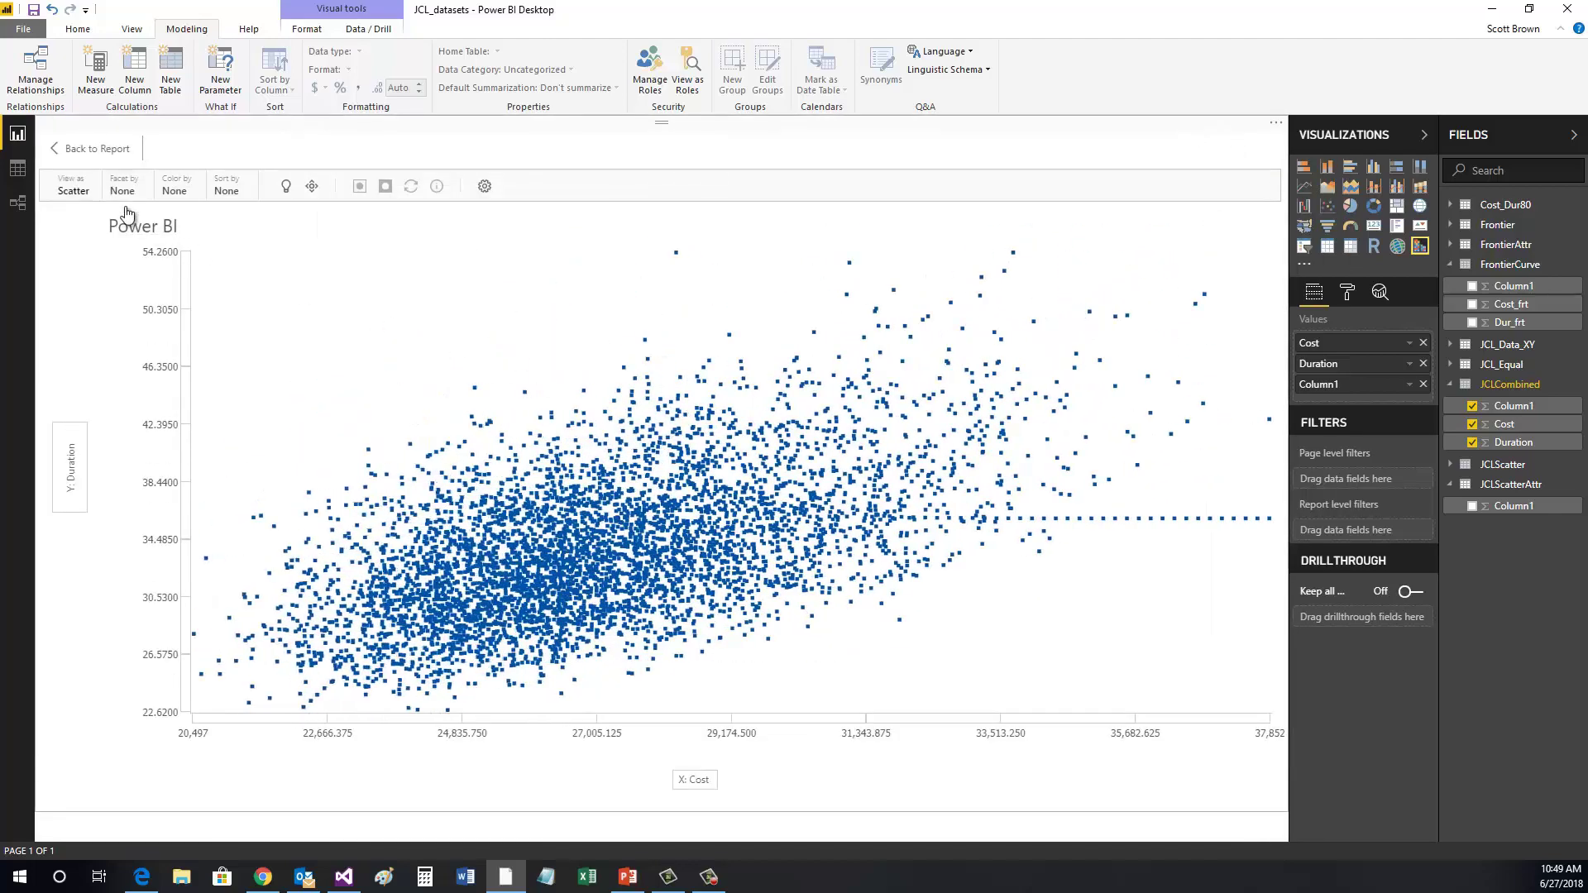
{"action": "left_click", "coordinate": [175, 189]}
{"action": "left_click", "coordinate": [241, 287]}
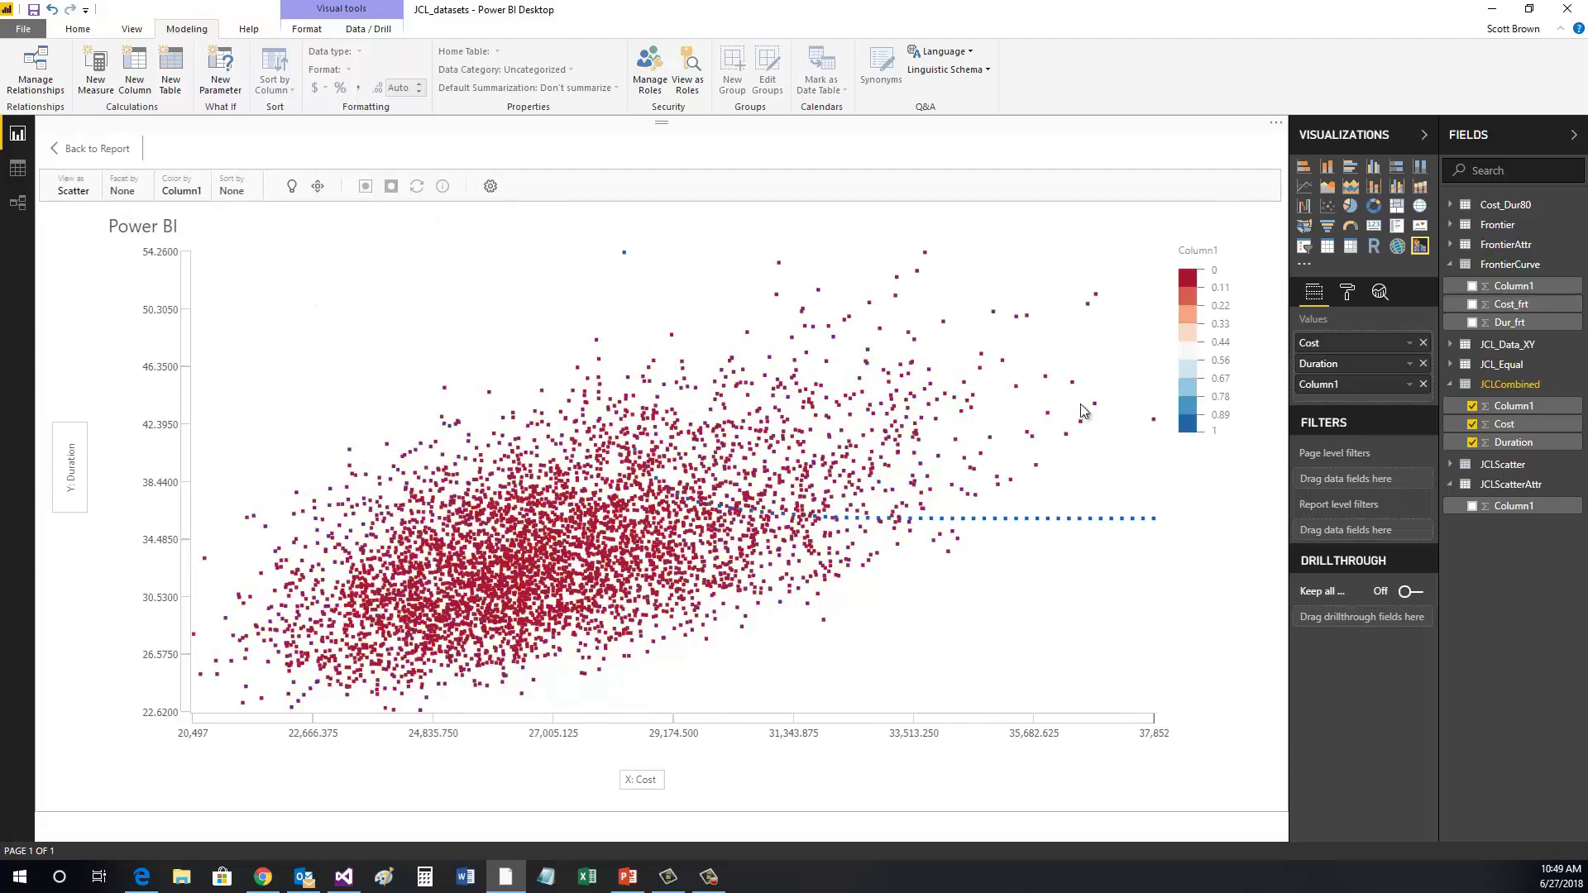
{"action": "left_click", "coordinate": [235, 214]}
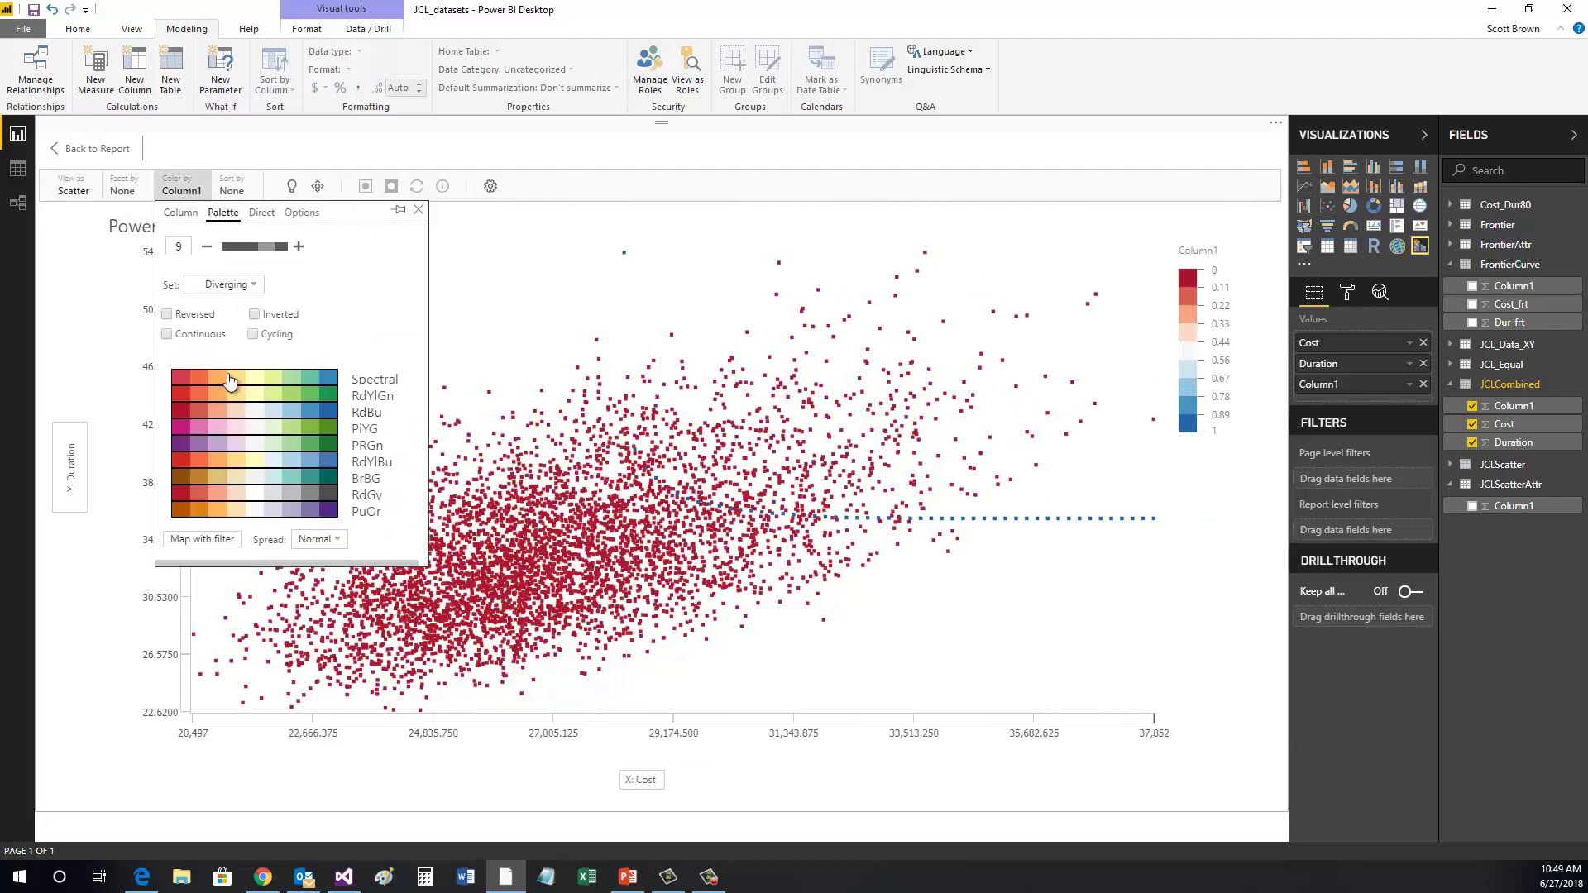
{"action": "left_click", "coordinate": [231, 384]}
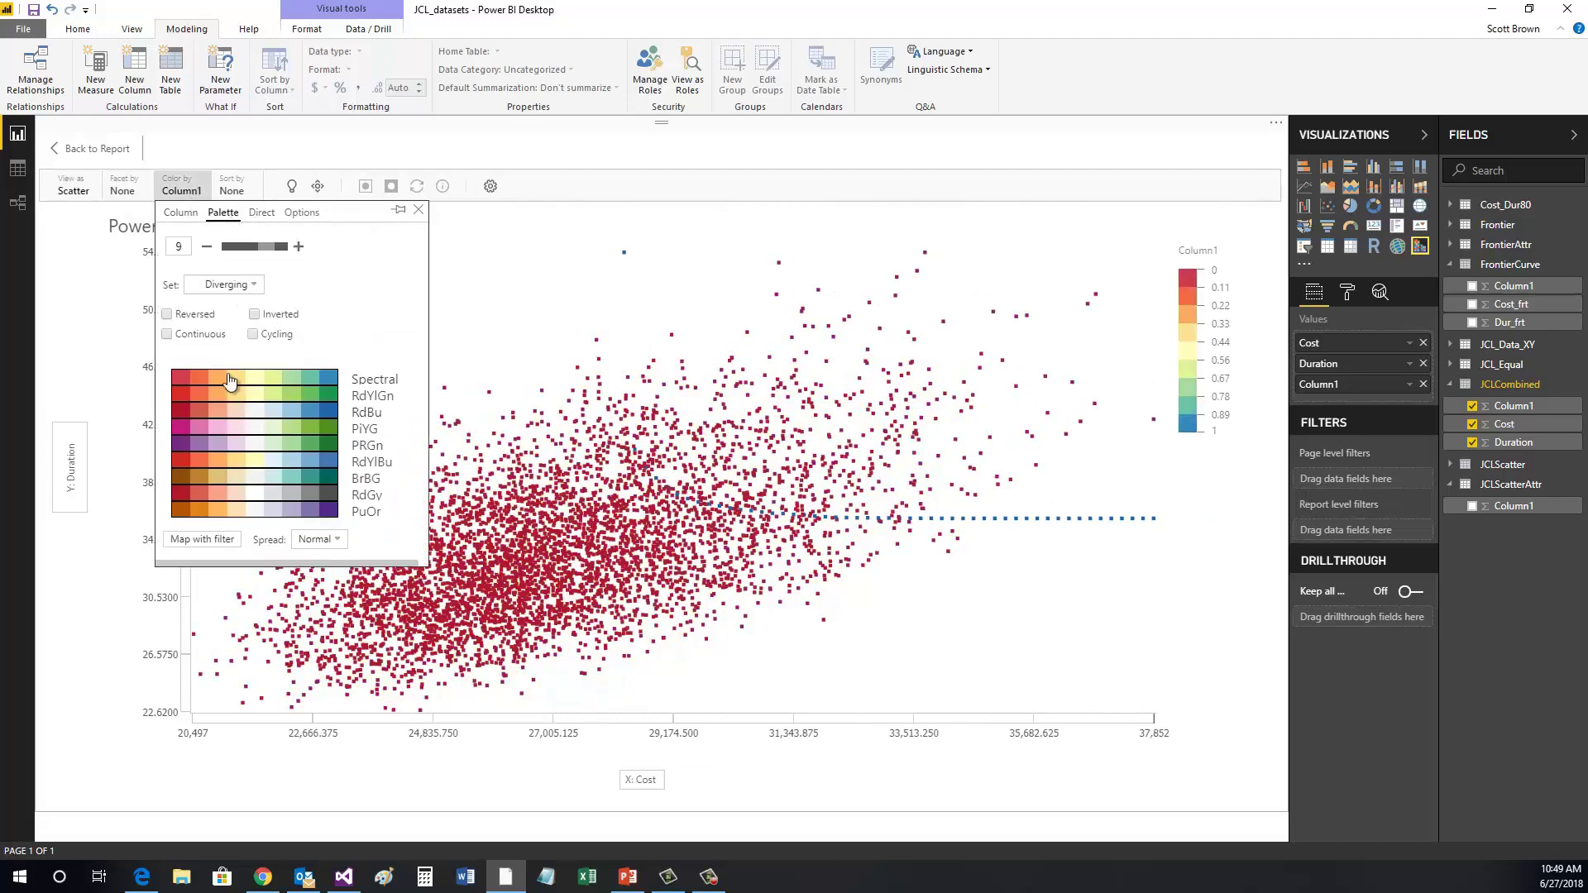
{"action": "left_click", "coordinate": [167, 315]}
Raise the point shape size to 2.17 and sort the points by Column1
{"action": "left_click", "coordinate": [74, 189]}
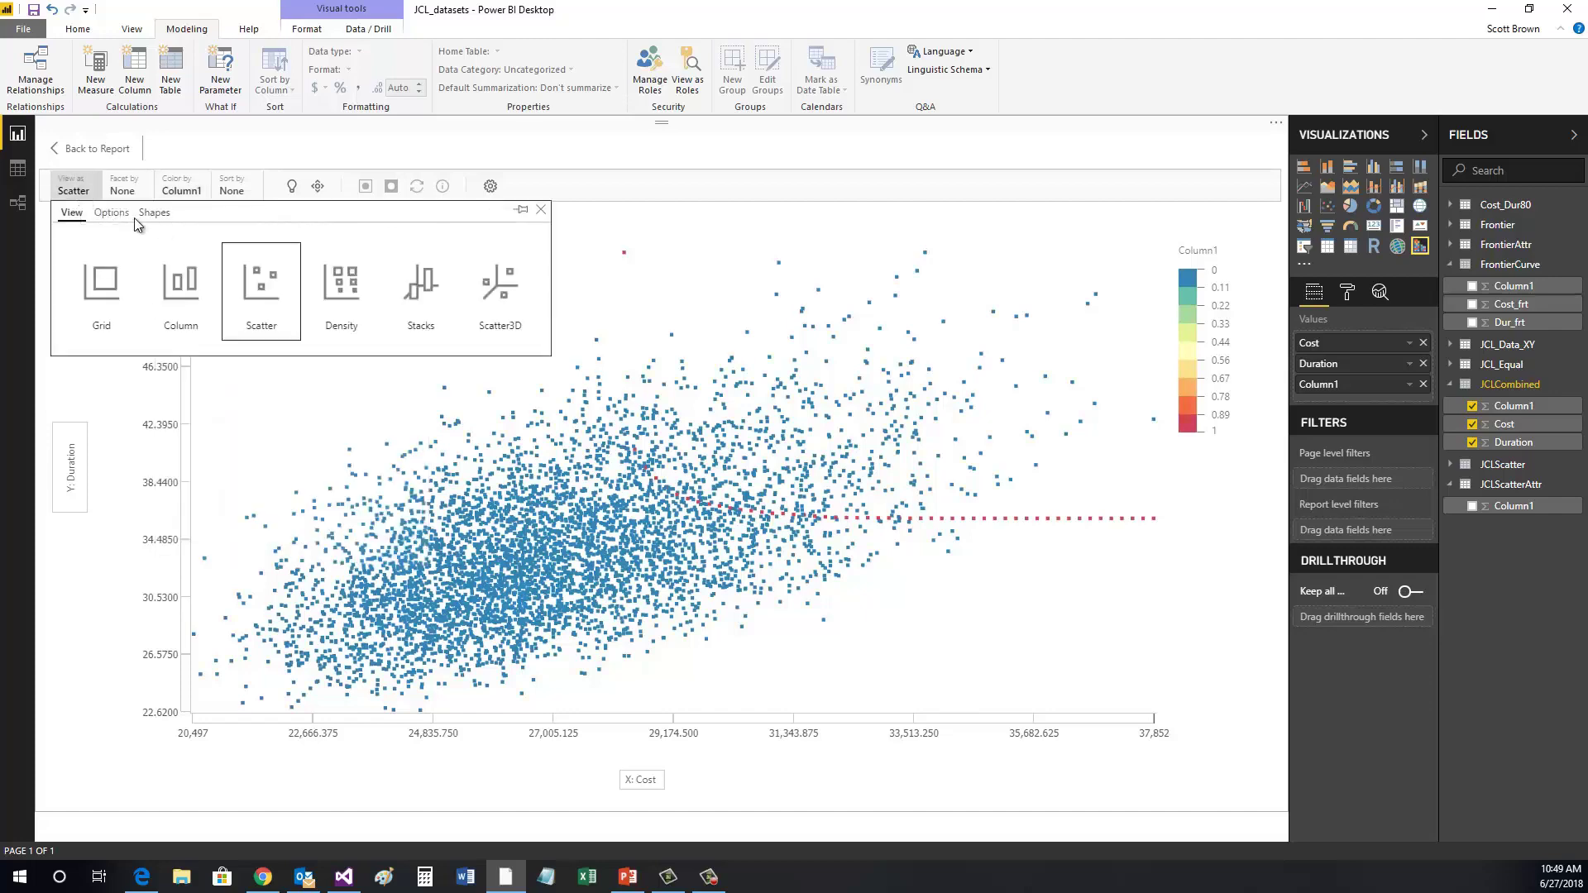
{"action": "left_click", "coordinate": [122, 213]}
{"action": "left_click", "coordinate": [154, 212]}
{"action": "left_click_drag", "start_coordinate": [220, 251], "coordinate": [227, 258]}
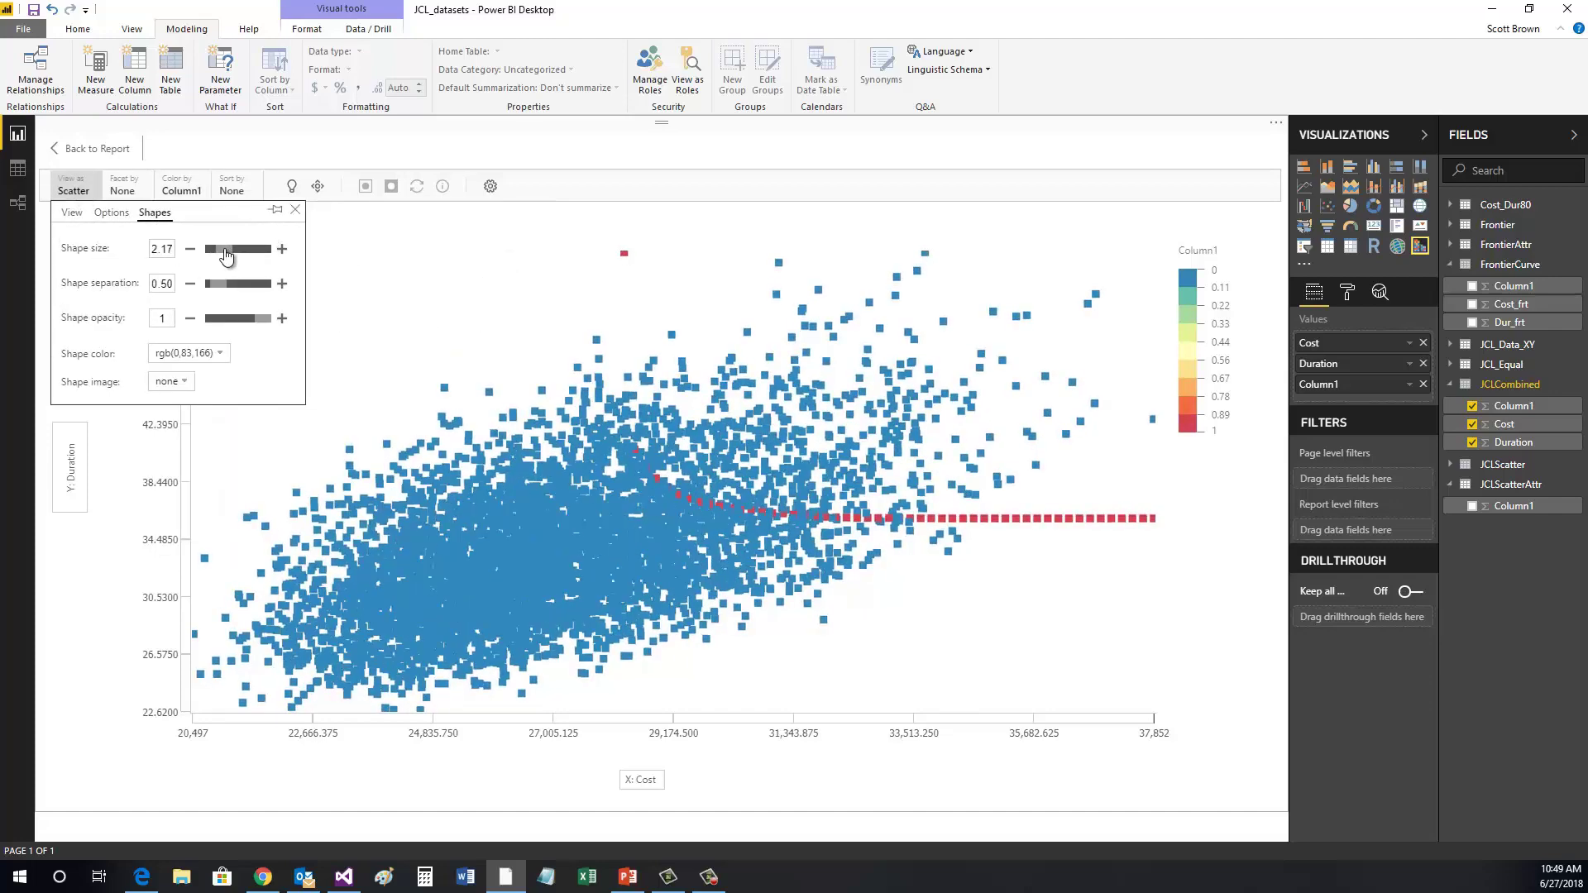
{"action": "left_click", "coordinate": [232, 189]}
{"action": "left_click", "coordinate": [260, 413]}
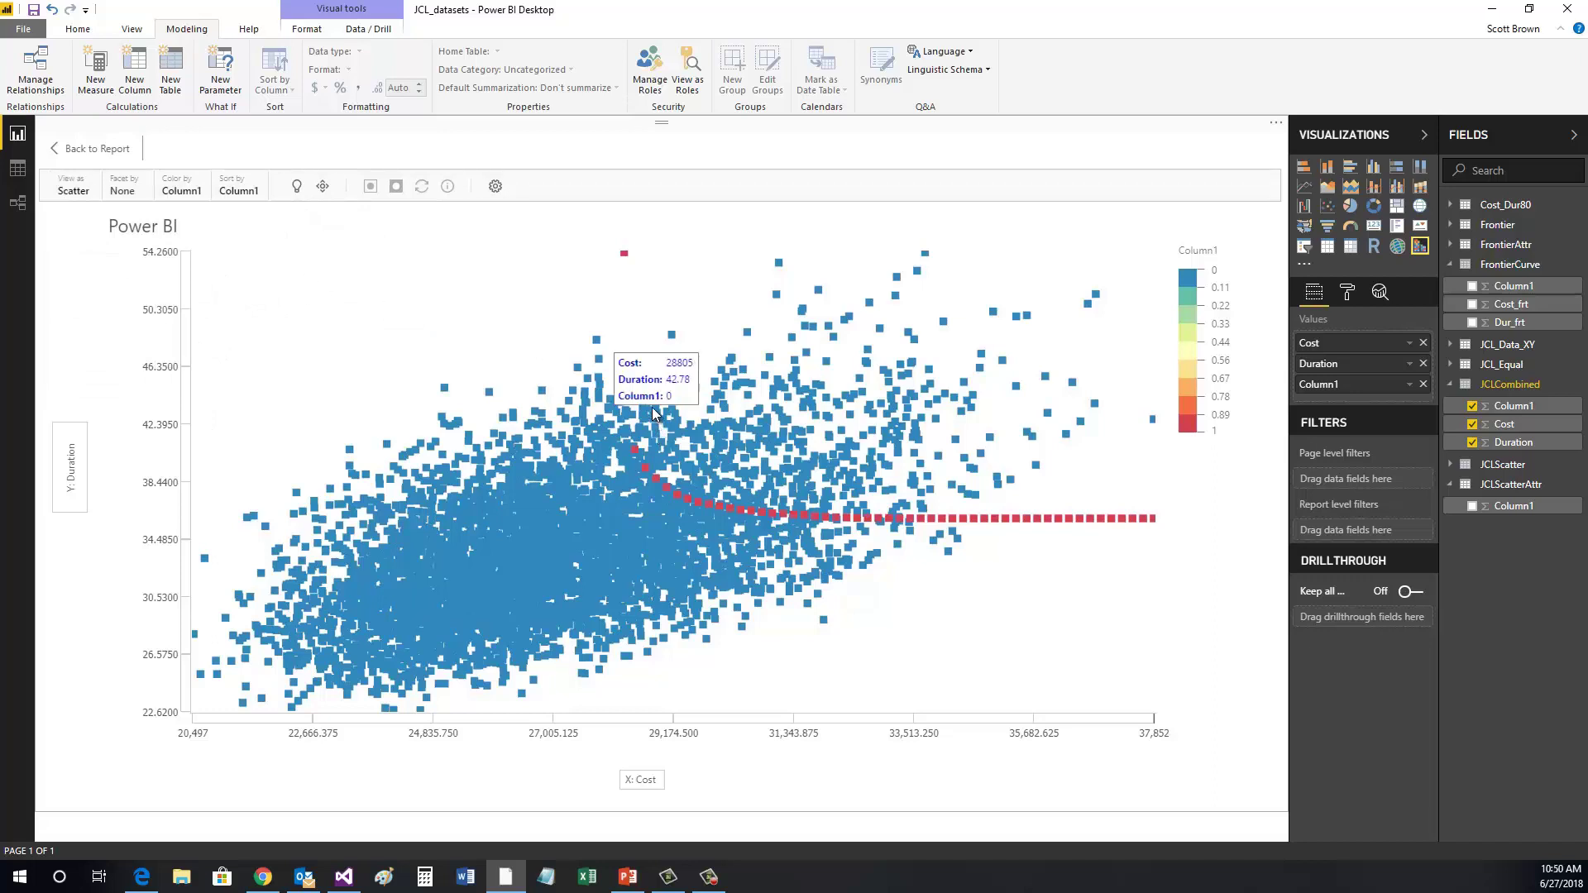
Switch the chart to a Scatter3D view and open the Insights Bar
{"action": "left_click", "coordinate": [73, 186]}
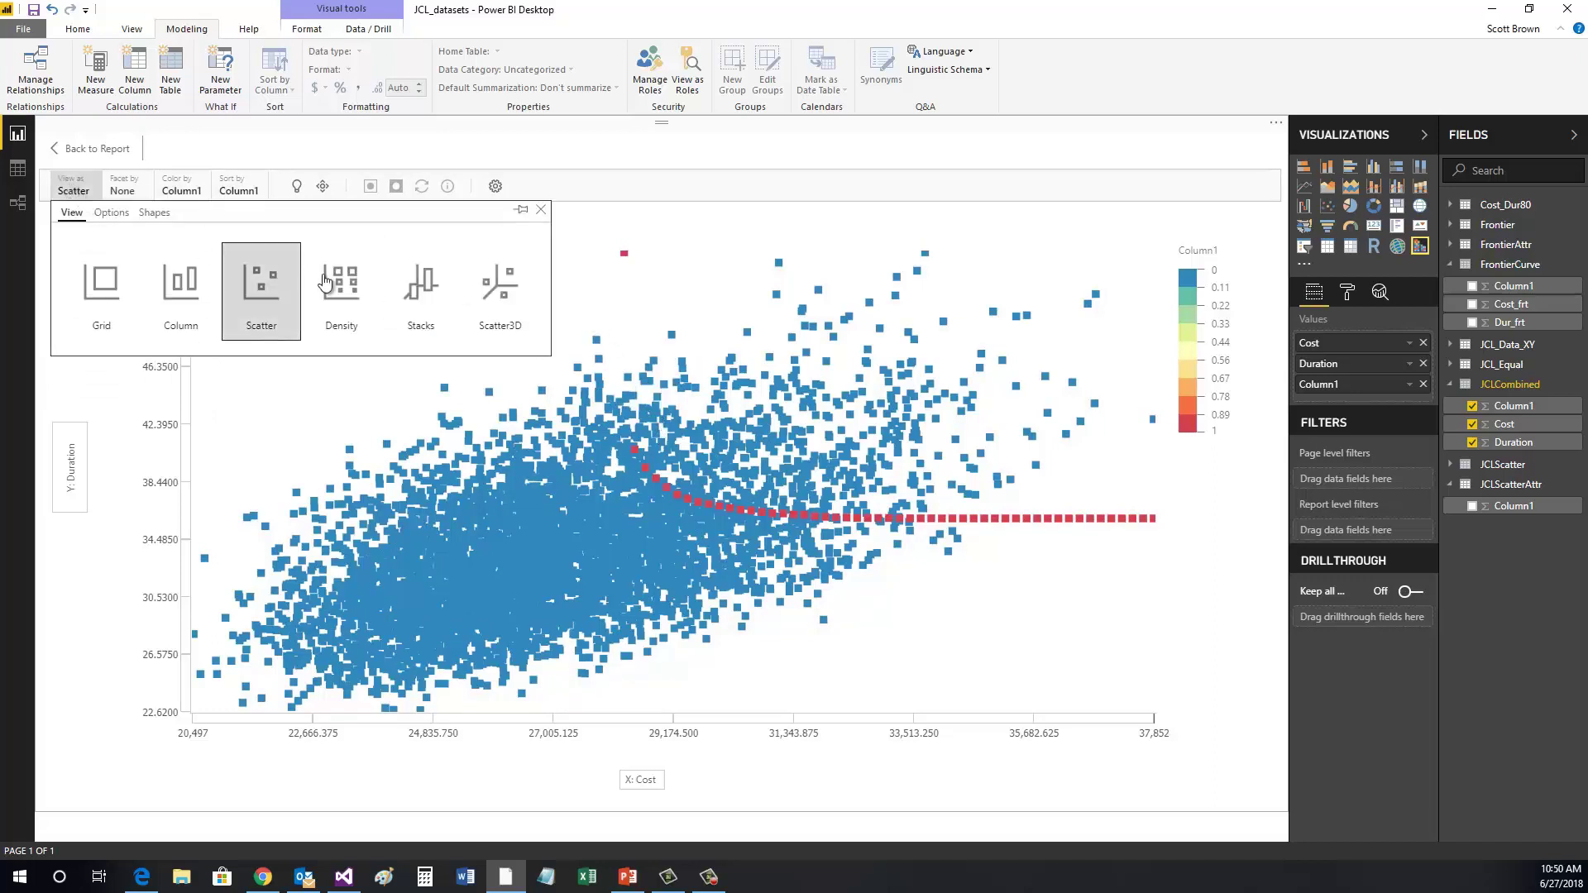
{"action": "left_click", "coordinate": [505, 284]}
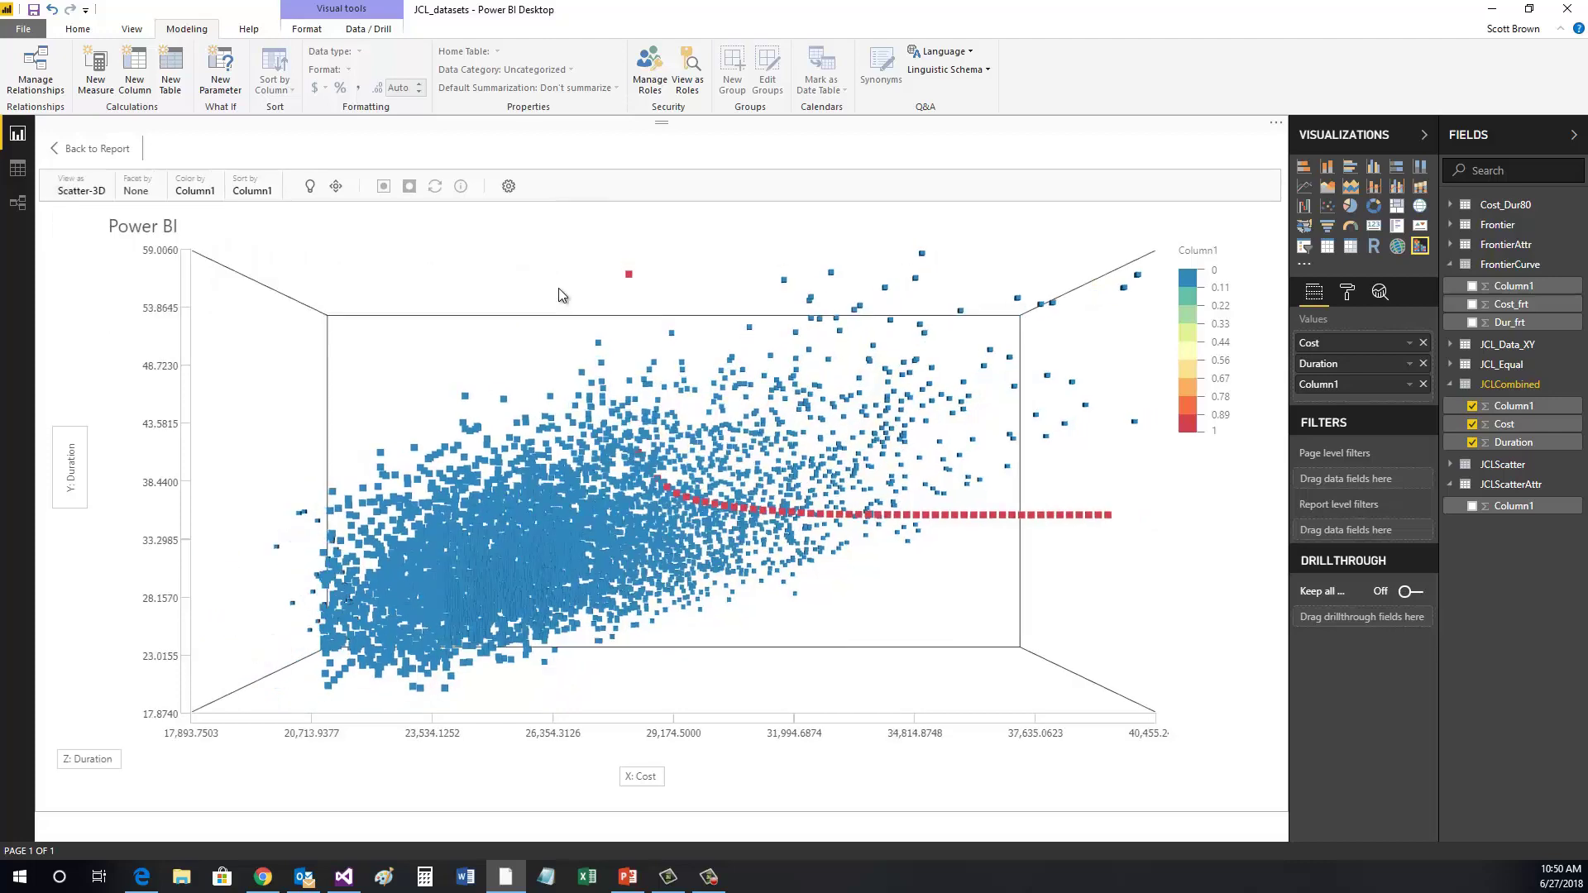
{"action": "left_click", "coordinate": [301, 192]}
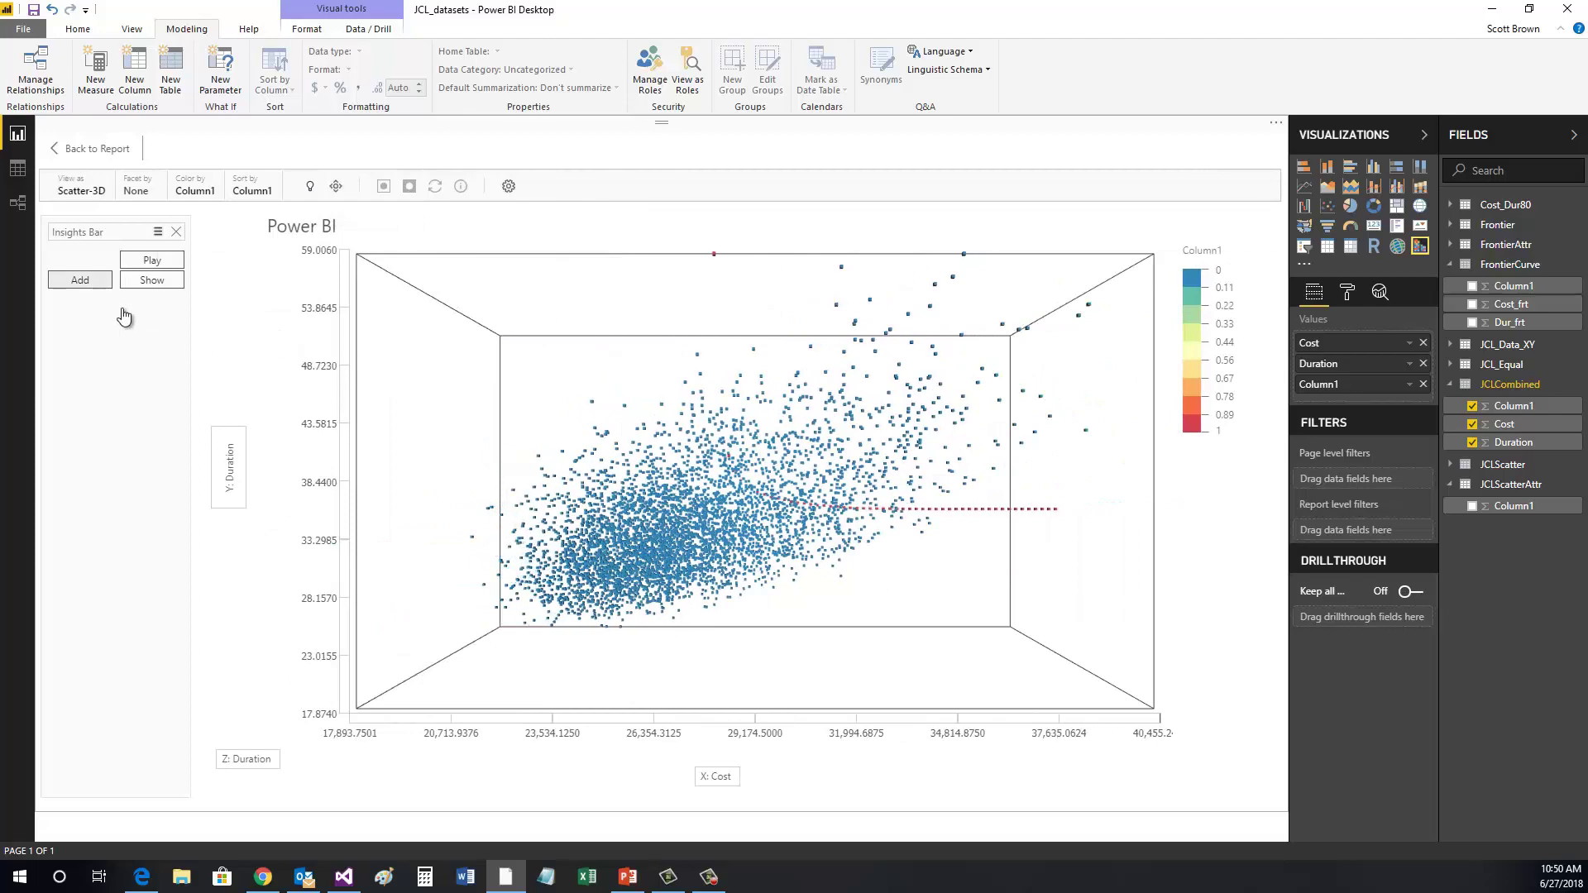
View as Stacks, then flat Scatter, save it as an insight, and restore the 3D insight
{"action": "left_click", "coordinate": [91, 192]}
{"action": "left_click", "coordinate": [420, 283]}
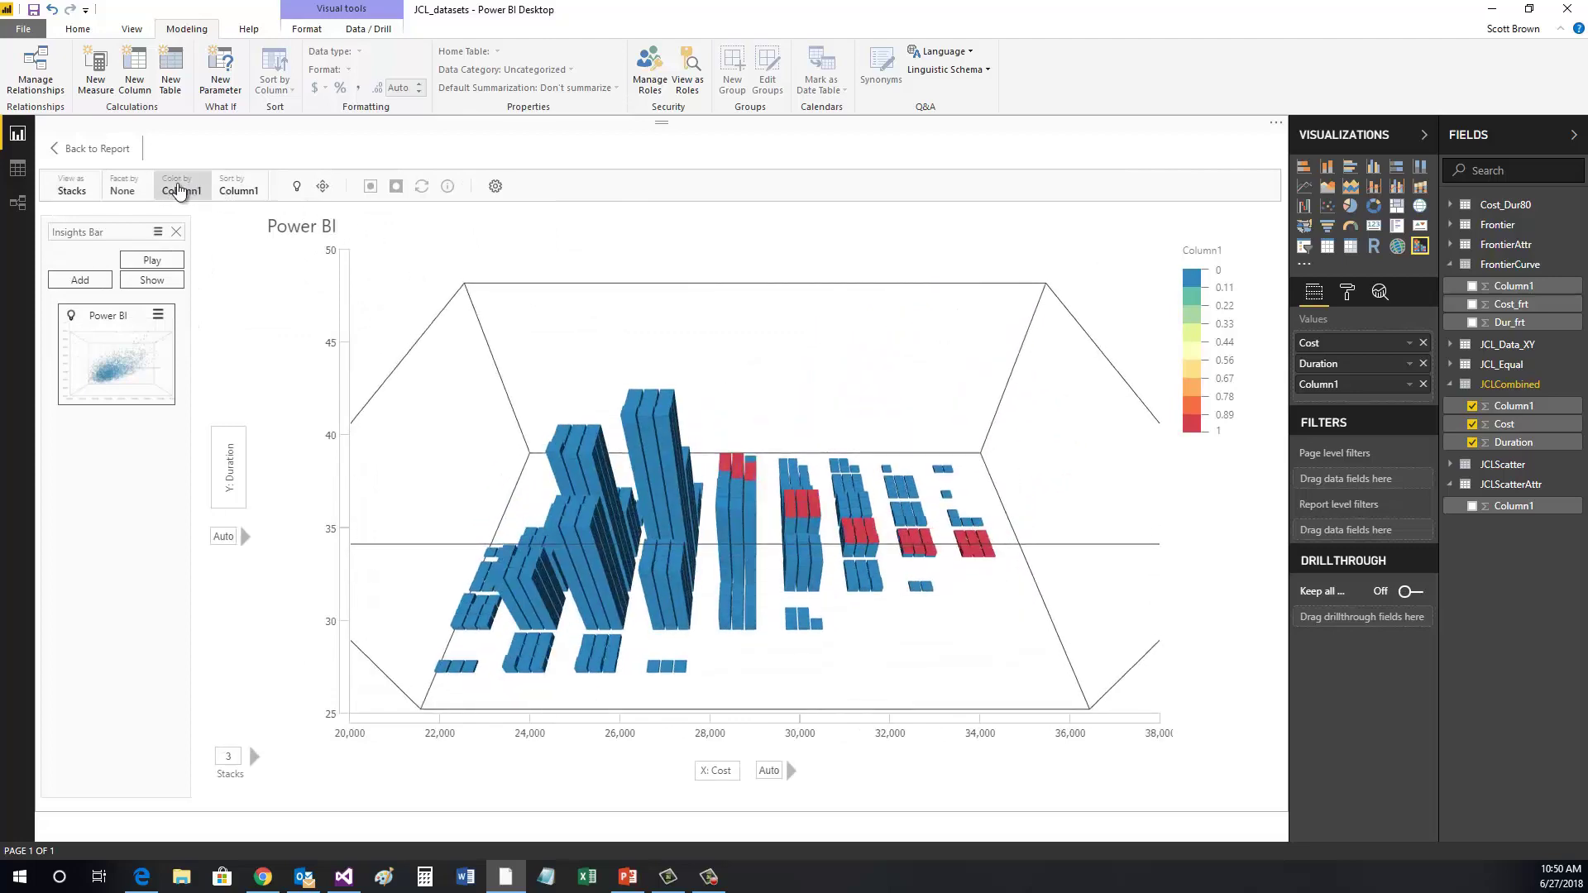
{"action": "left_click", "coordinate": [72, 186]}
{"action": "left_click", "coordinate": [258, 278]}
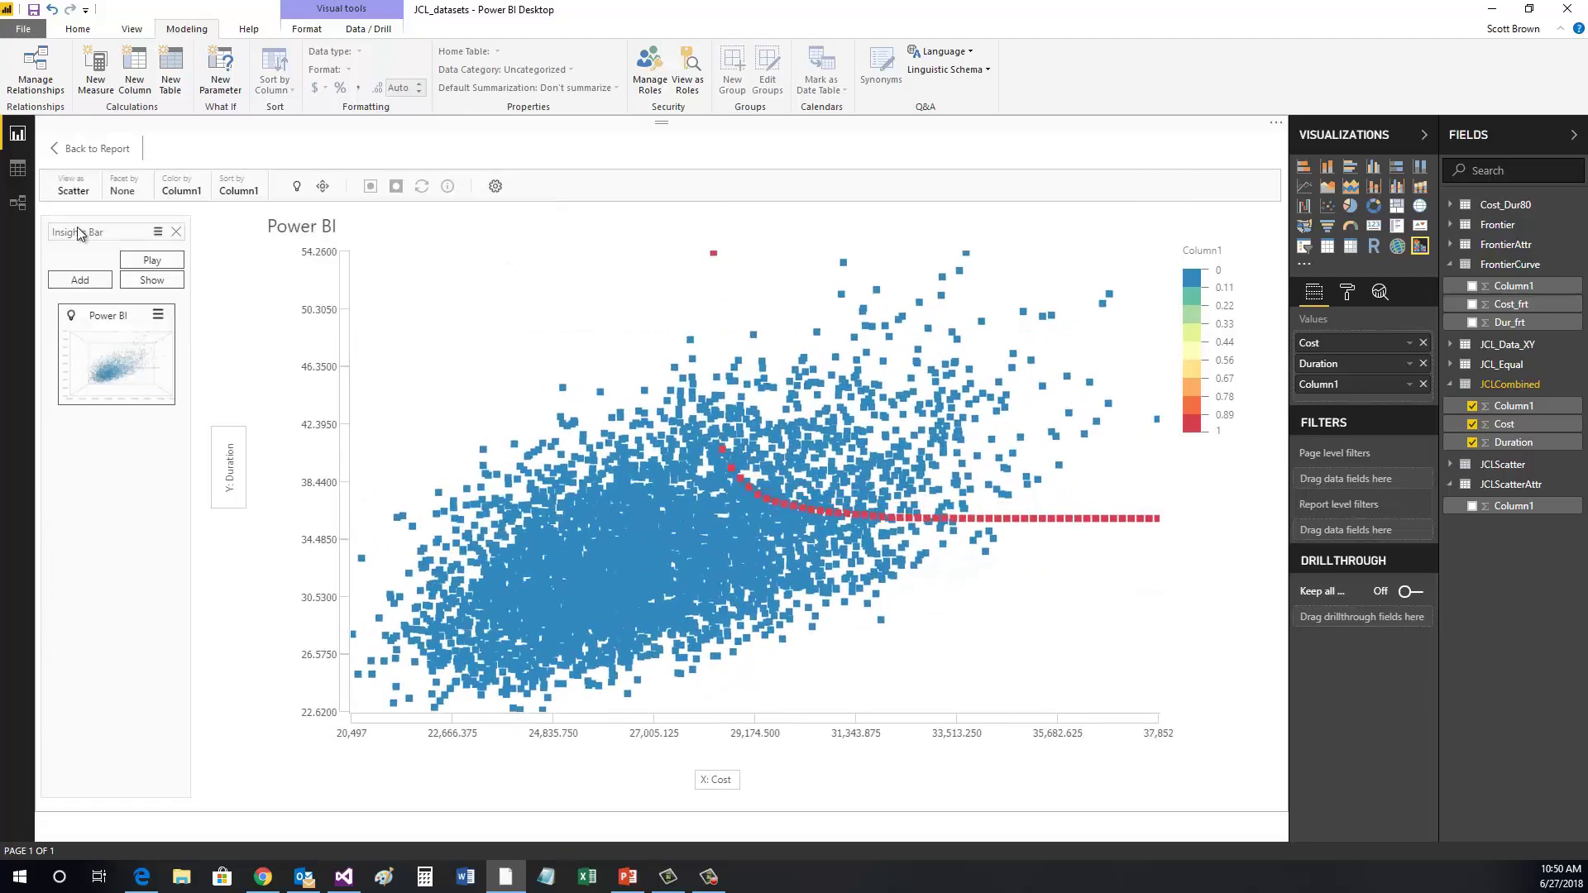
{"action": "left_click", "coordinate": [140, 311]}
{"action": "left_click", "coordinate": [336, 186]}
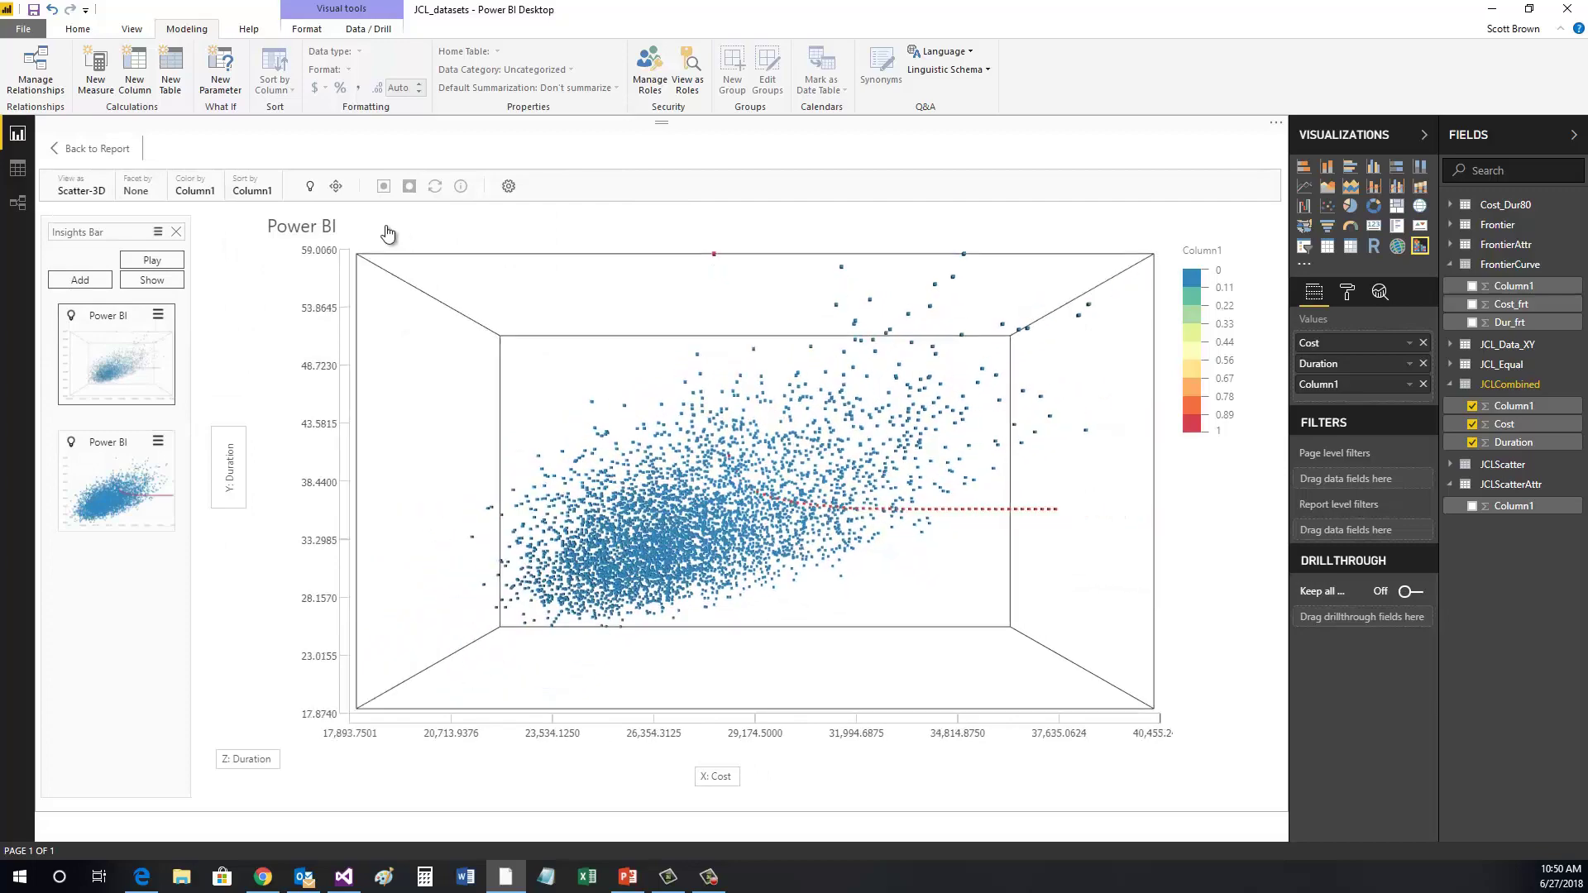